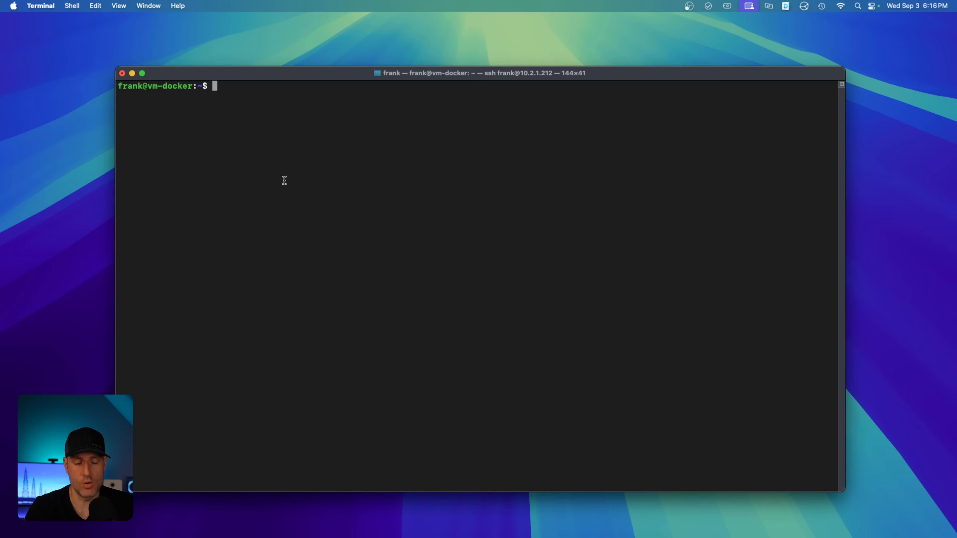
Step: Change to the docker directory, list its contents and print the working directory path
text(cd docker)
key(Return)
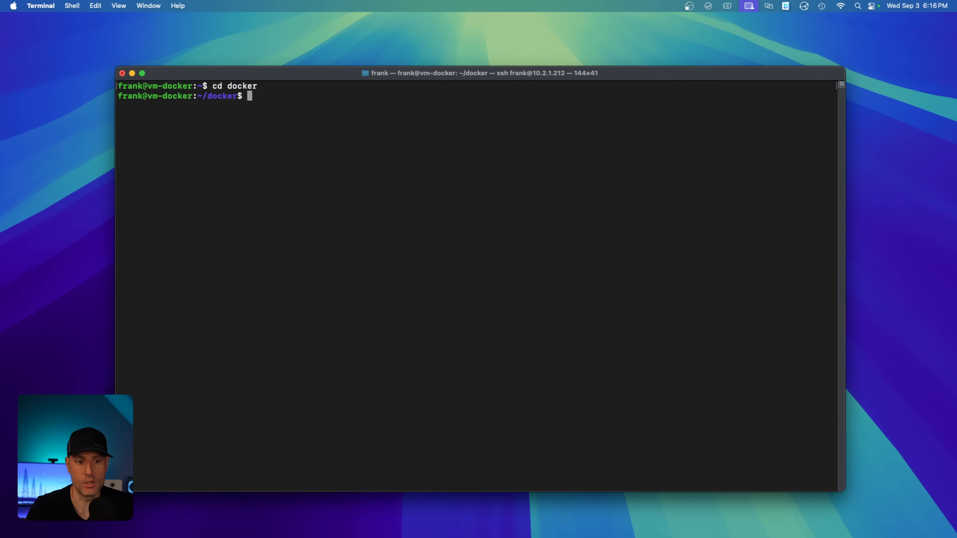
text(ls)
key(Return)
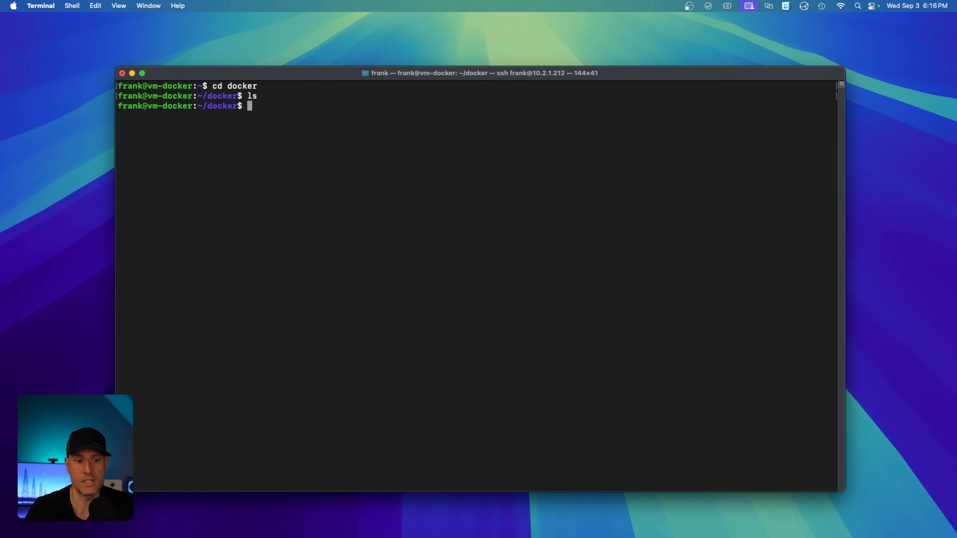
text(pwd)
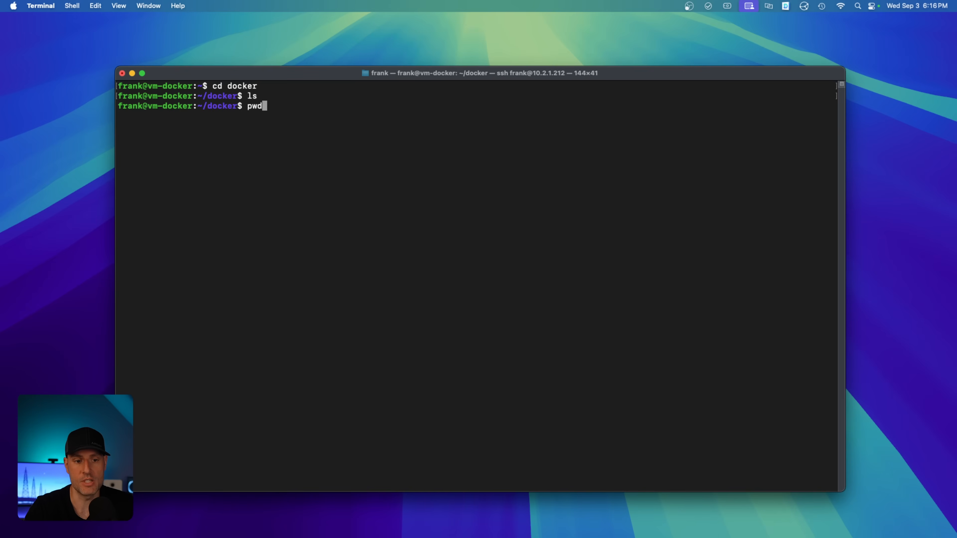
key(Return)
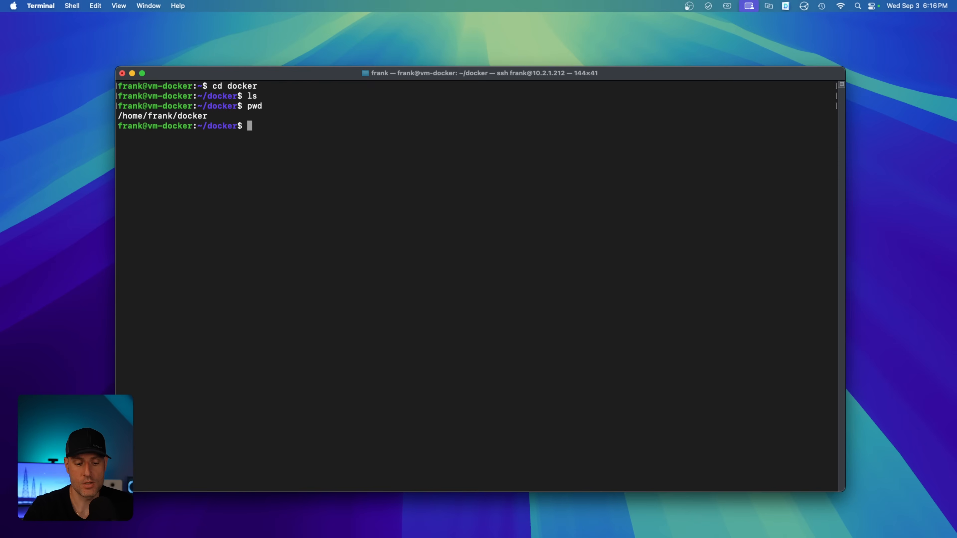
Step: Create a directory named nextcloud-aio inside the docker directory
text(mkdir )
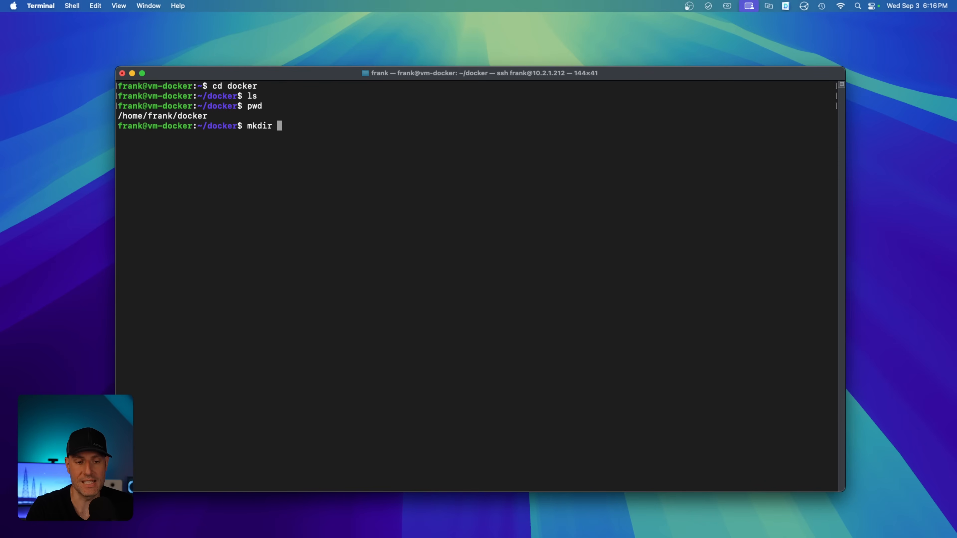
text(nextcloud-aio)
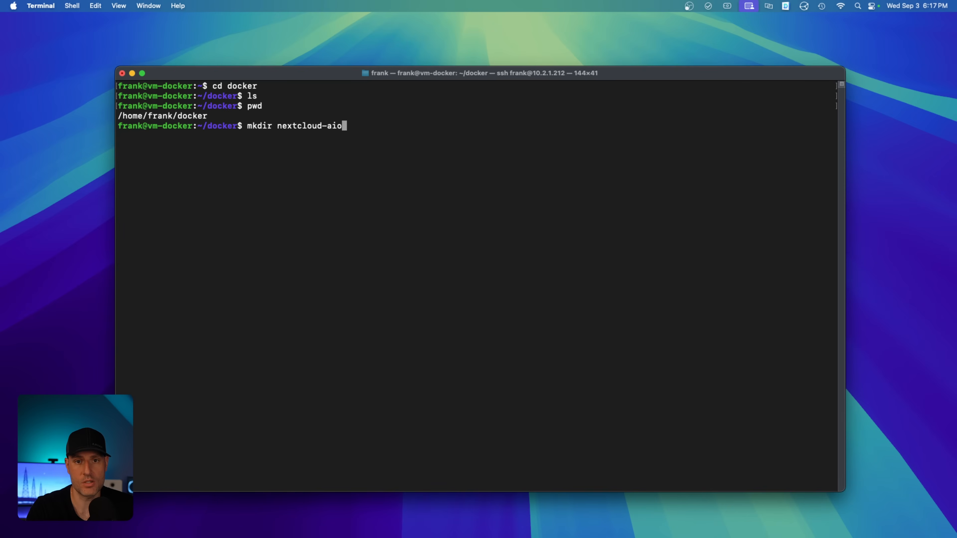
key(Return)
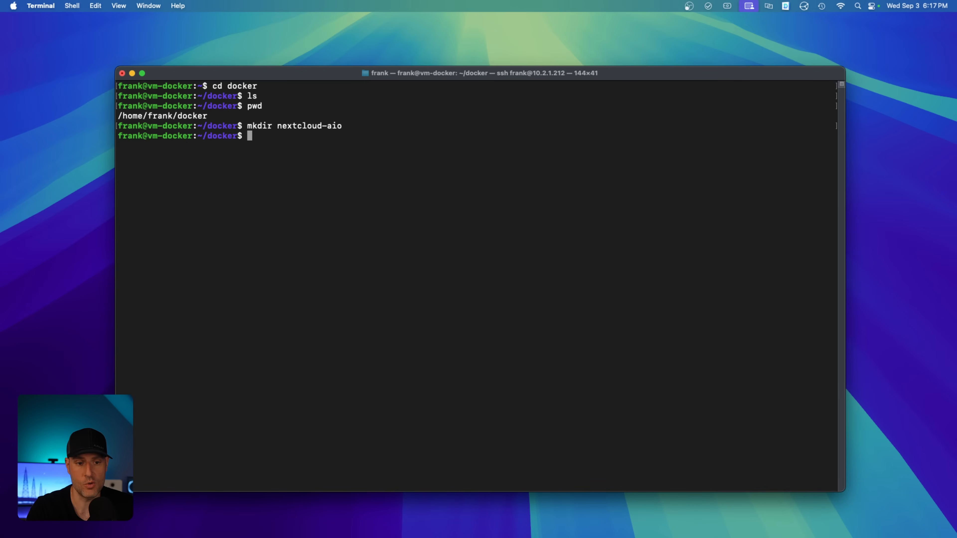
Step: Create a second directory named nextcloud-data inside the docker directory
text(mkd)
key(BackSpace)
key(BackSpace)
key(BackSpace)
text(mkdir nextclo)
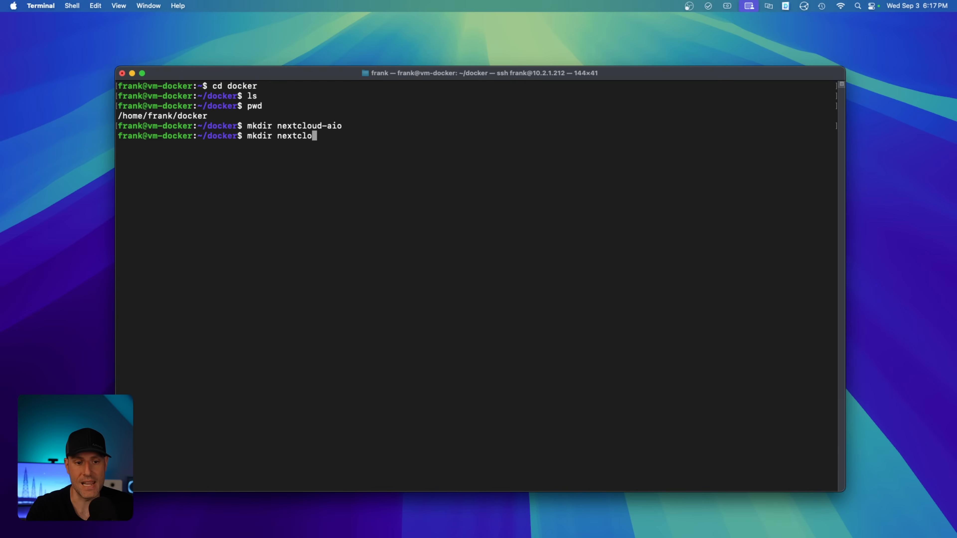
text(ud-data)
key(Return)
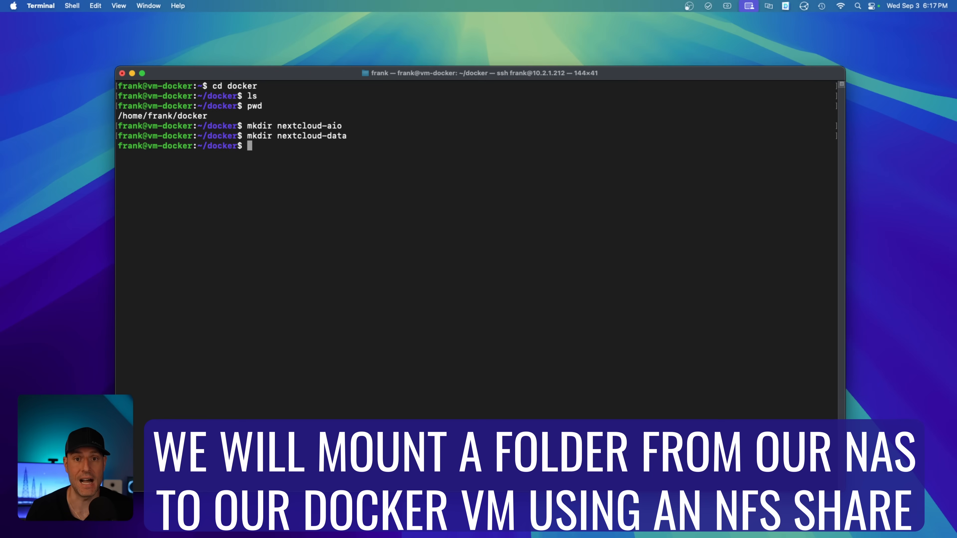
Step: Install the nfs-common package with sudo apt install nfs-common -y, entering the sudo password
key(super+v)
key(Return)
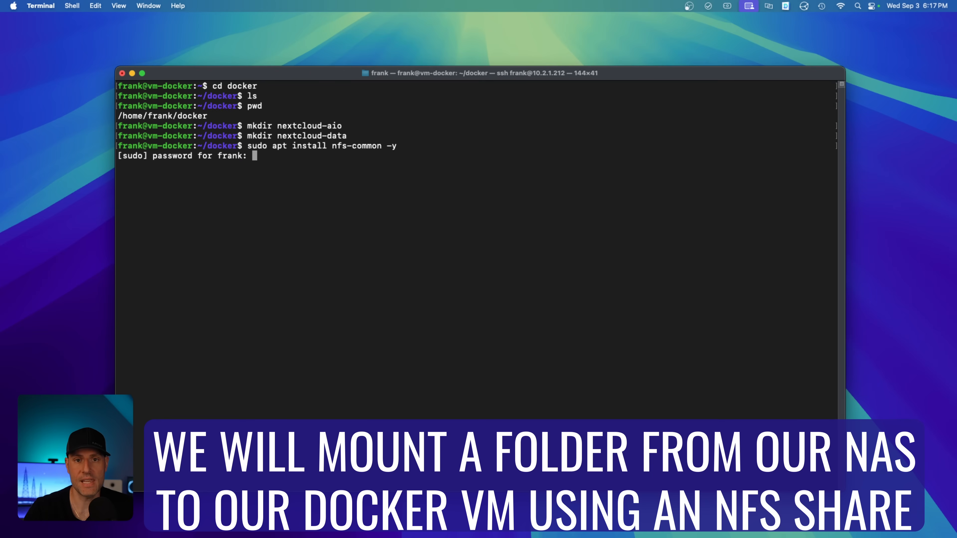
key(Return)
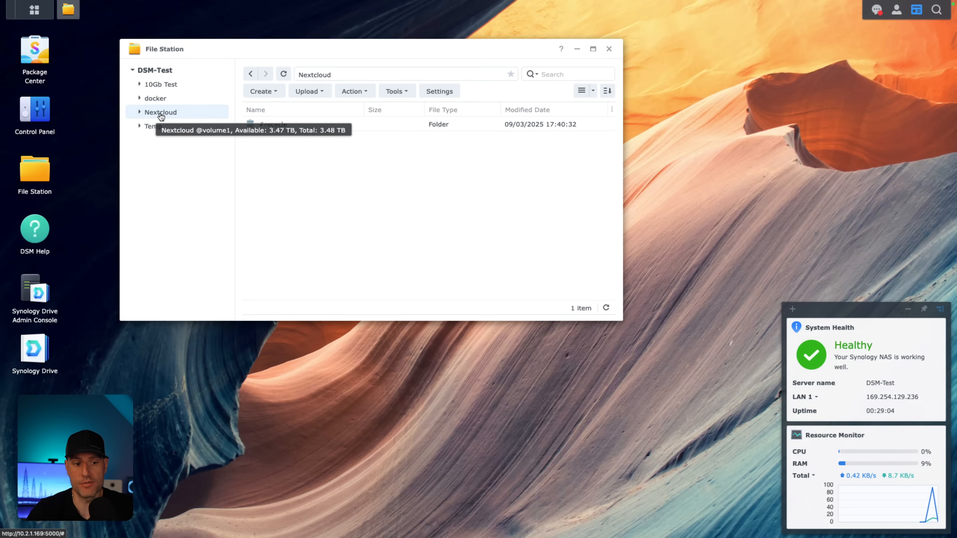
Step: In Synology DSM, open the Nextcloud shared folder's NFS permissions and follow them to the NFS service settings to enable the NFS service
click(41, 118)
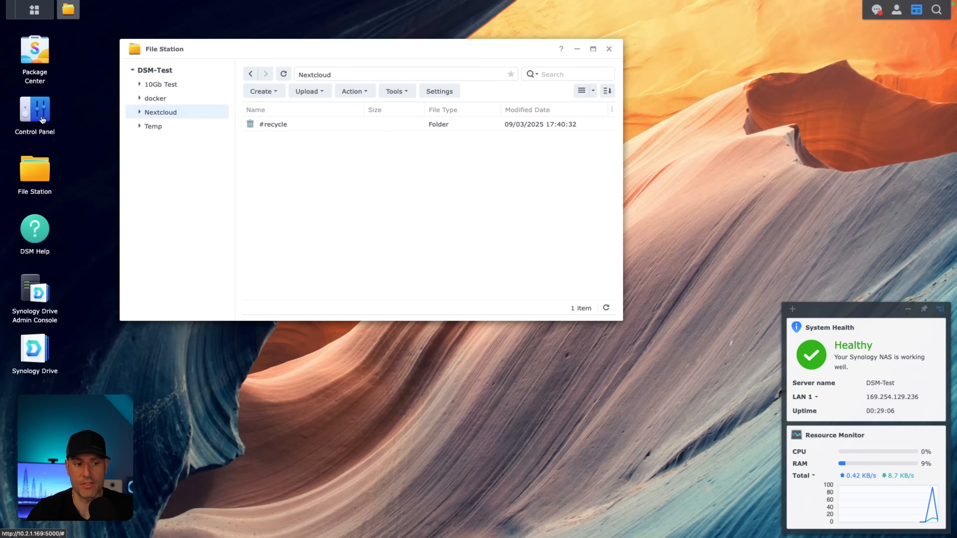
click(164, 155)
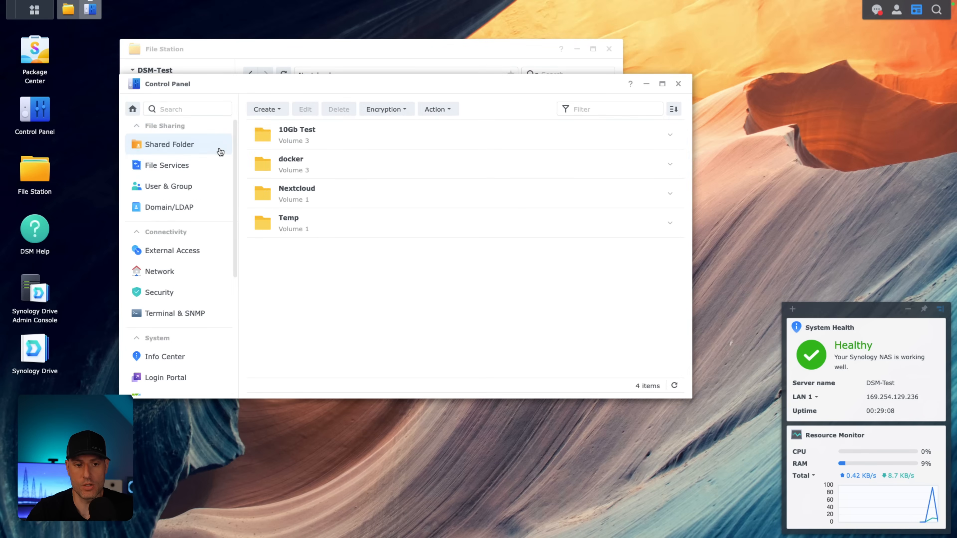
click(309, 199)
click(305, 109)
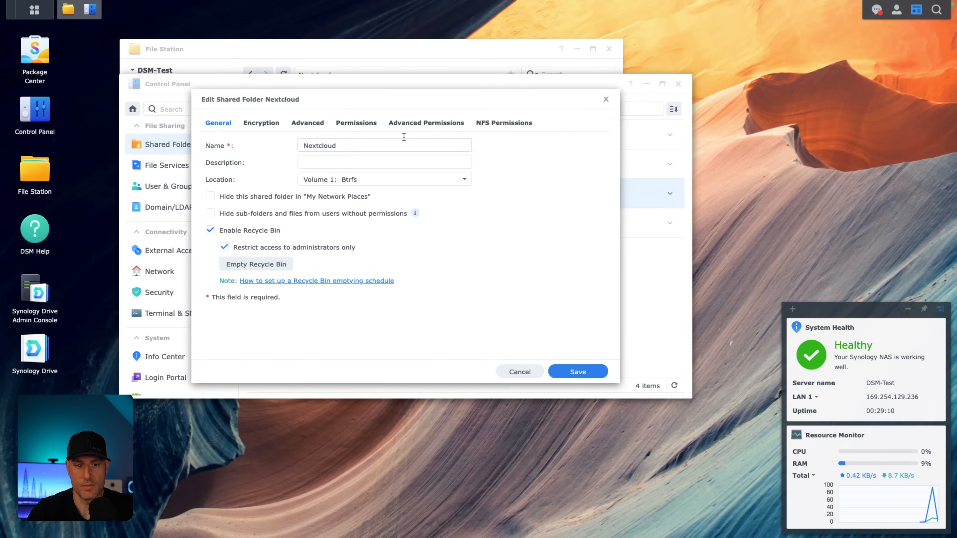
click(518, 128)
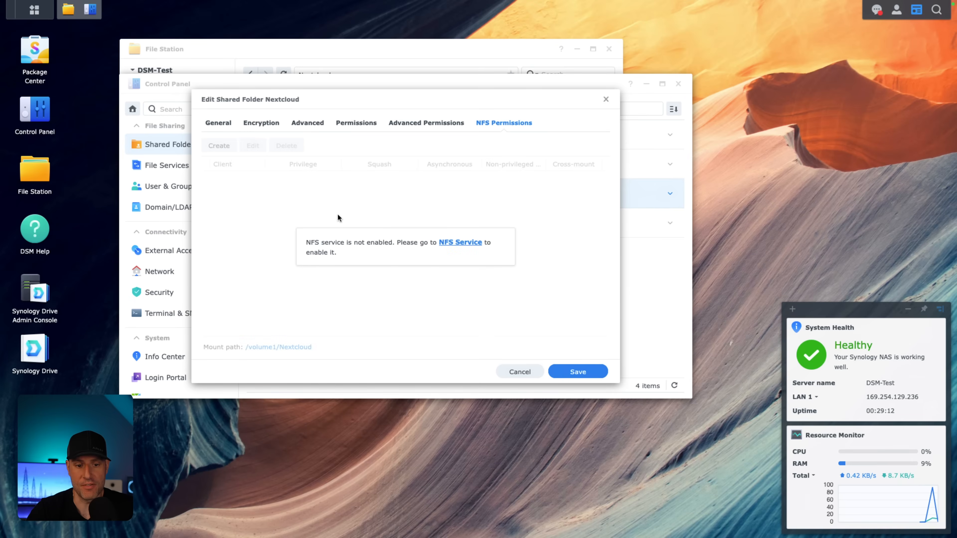
click(471, 243)
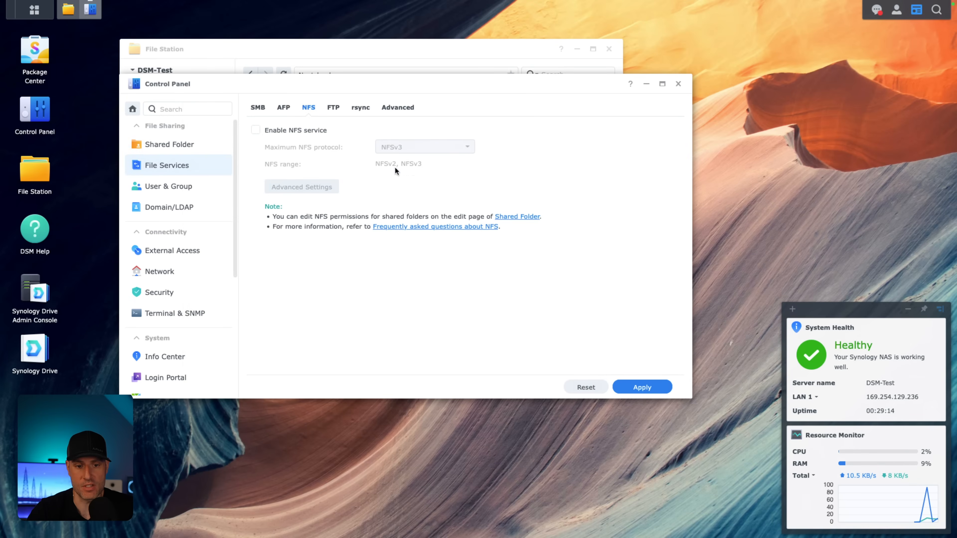
click(317, 132)
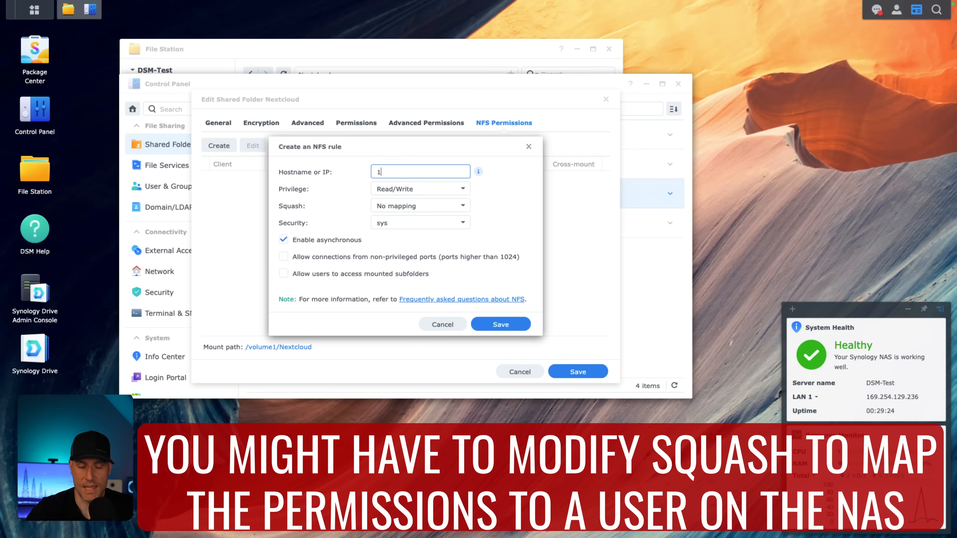
Step: Create an NFS rule for the Nextcloud shared folder with host 10.2.1.212, Read/Write privilege and no squash mapping
text(0.)
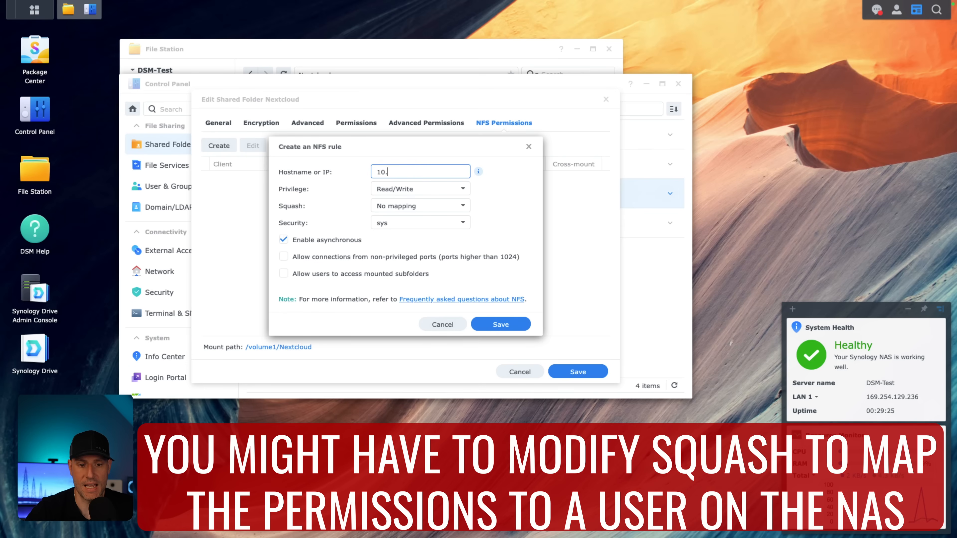
text(2.1.212)
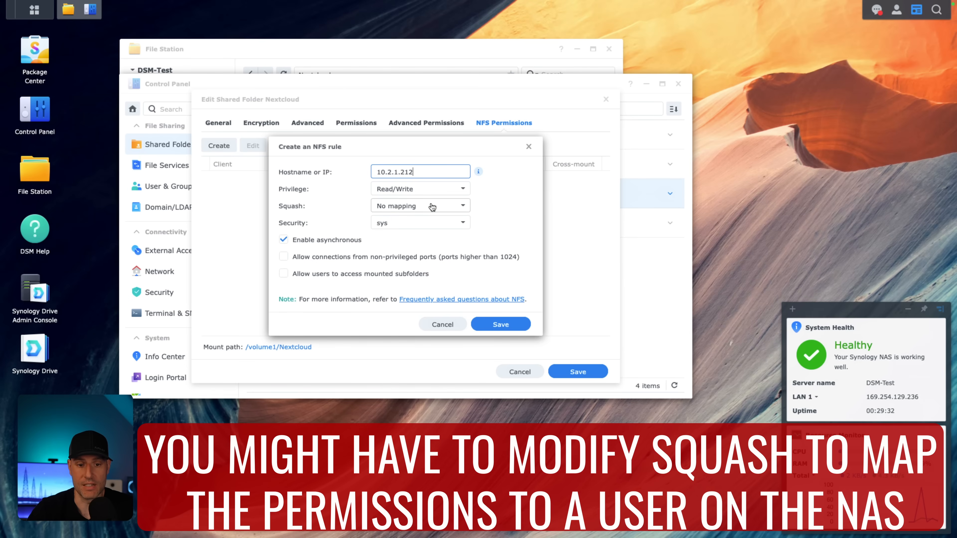
click(500, 325)
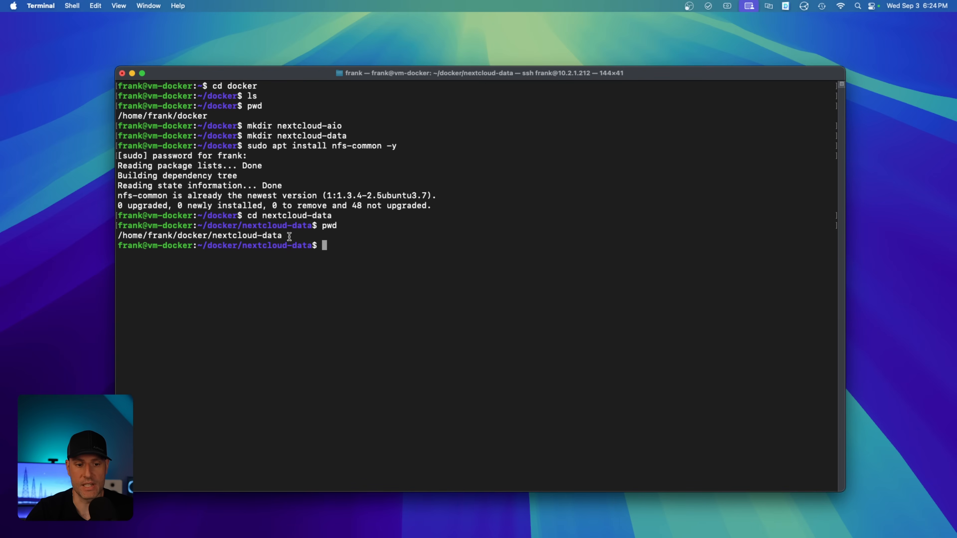
Step: In Terminal, open /etc/fstab in nano with sudo and add an nfs entry mounting 10.2.1.169:/volume1/Nextcloud on the nextcloud-data directory with defaults 0 0
drag(283, 238, 119, 236)
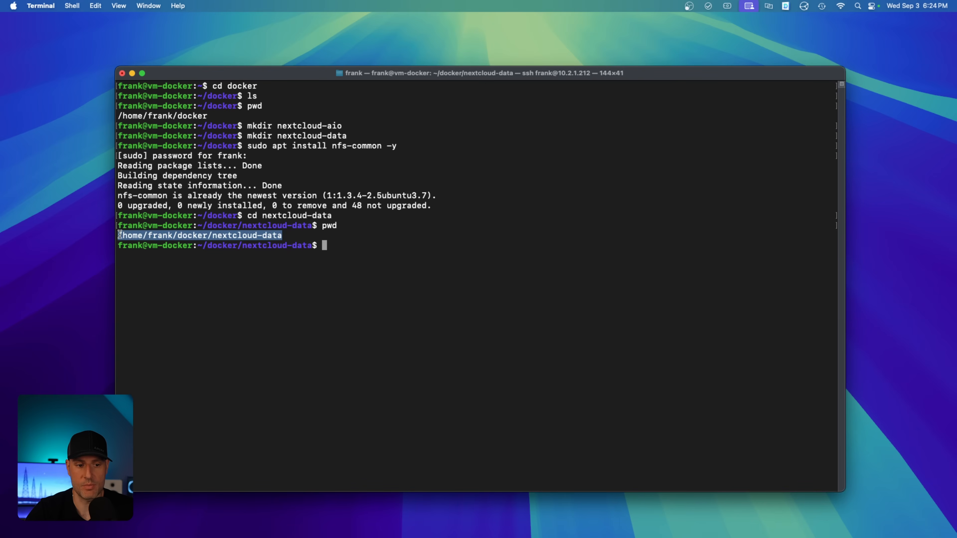
text(sudo nano /etc/fstab)
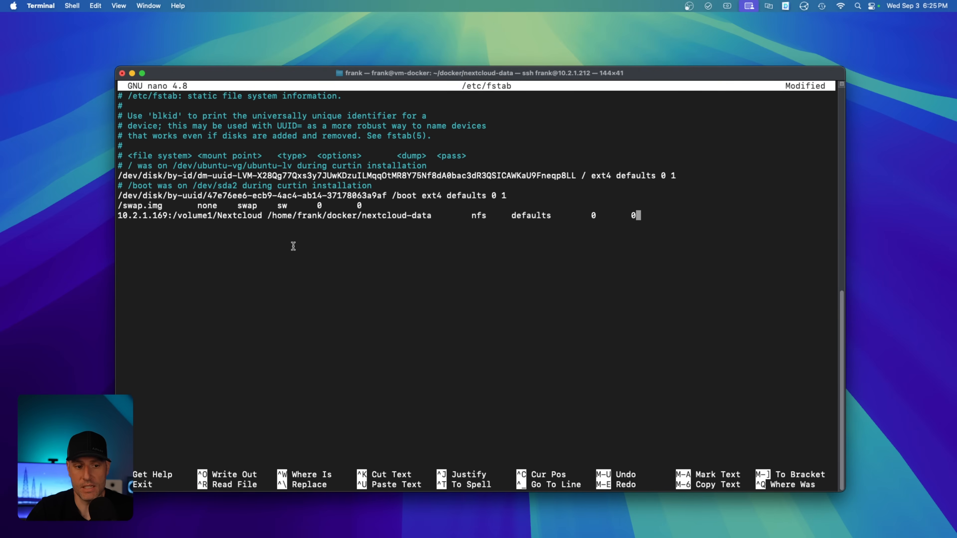
drag(168, 216, 119, 215)
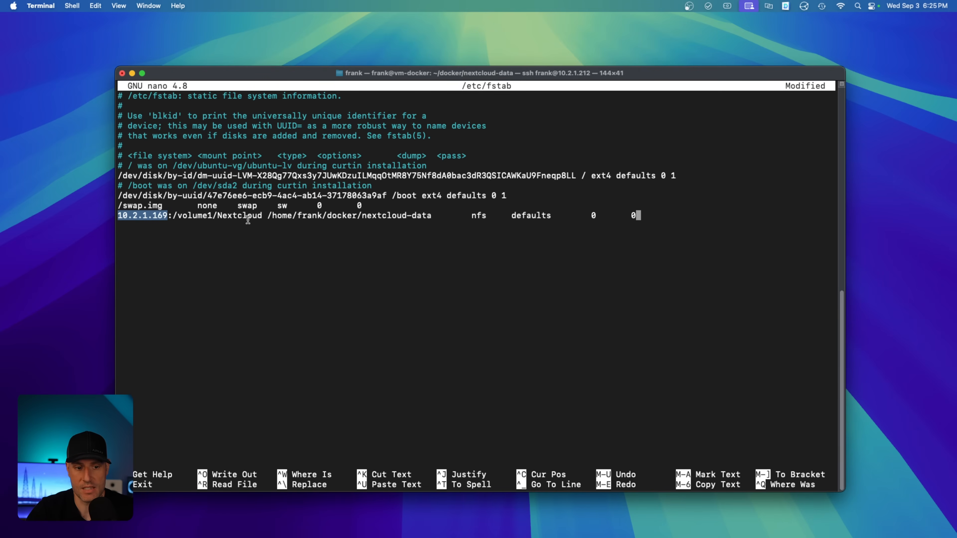
drag(262, 216, 178, 215)
drag(432, 216, 268, 215)
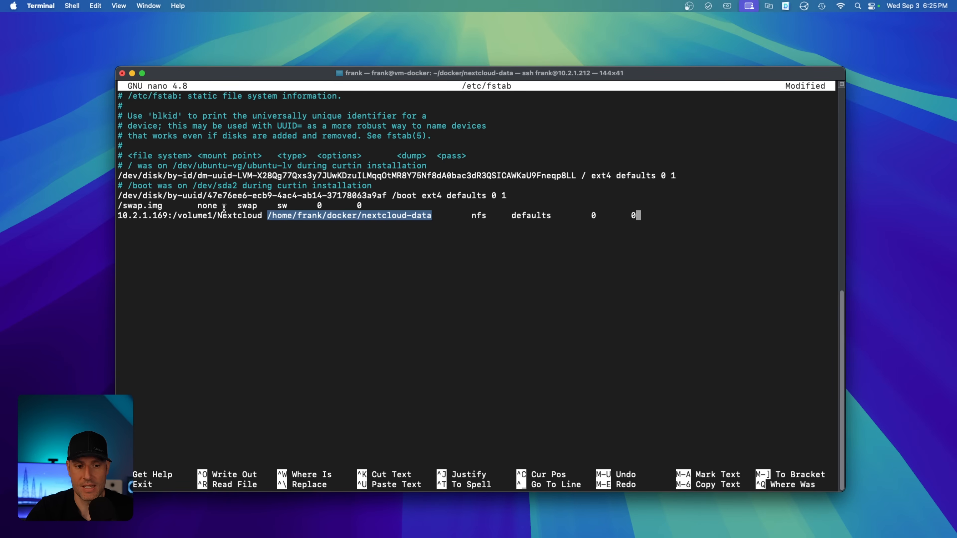
drag(214, 216, 176, 215)
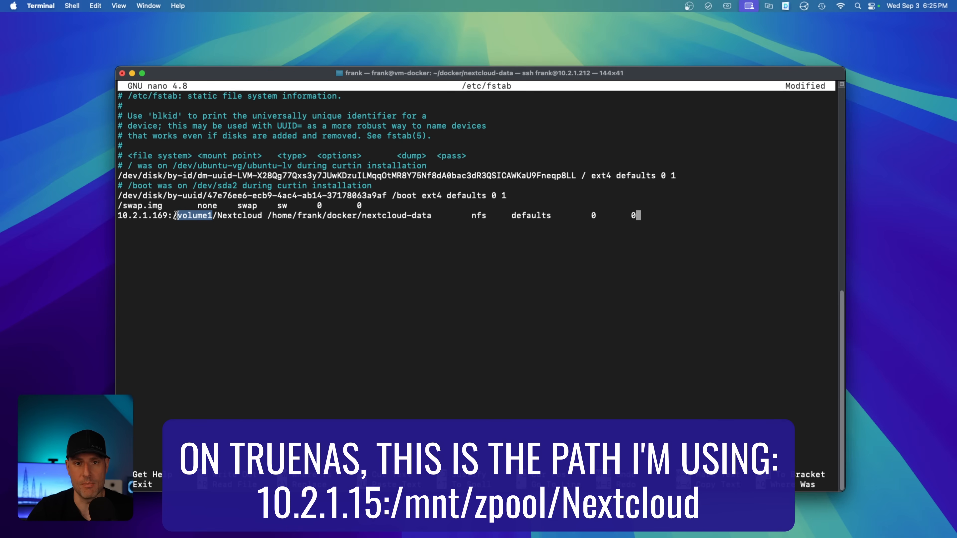
Step: Save /etc/fstab, exit the editor and reboot the Docker VM immediately
key(ctrl+o)
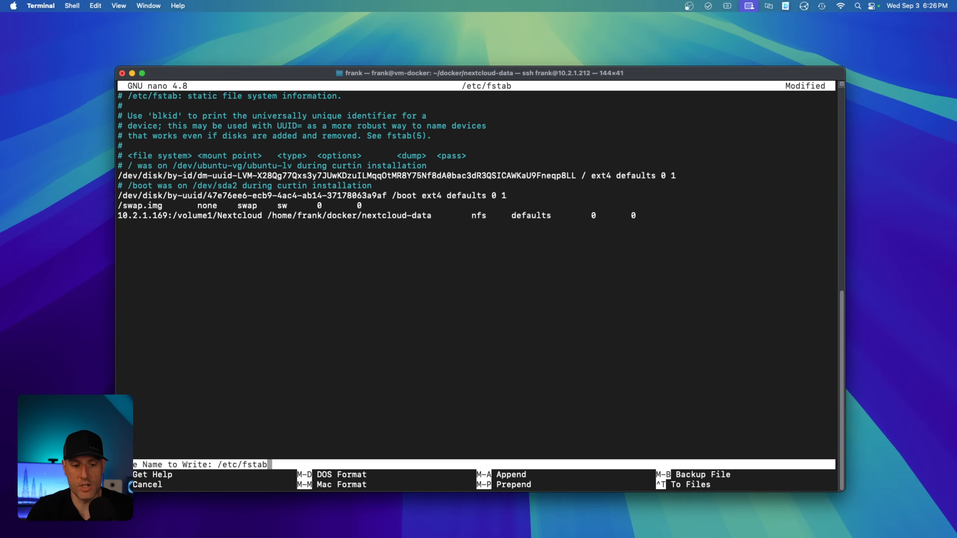
key(Return)
key(ctrl+x)
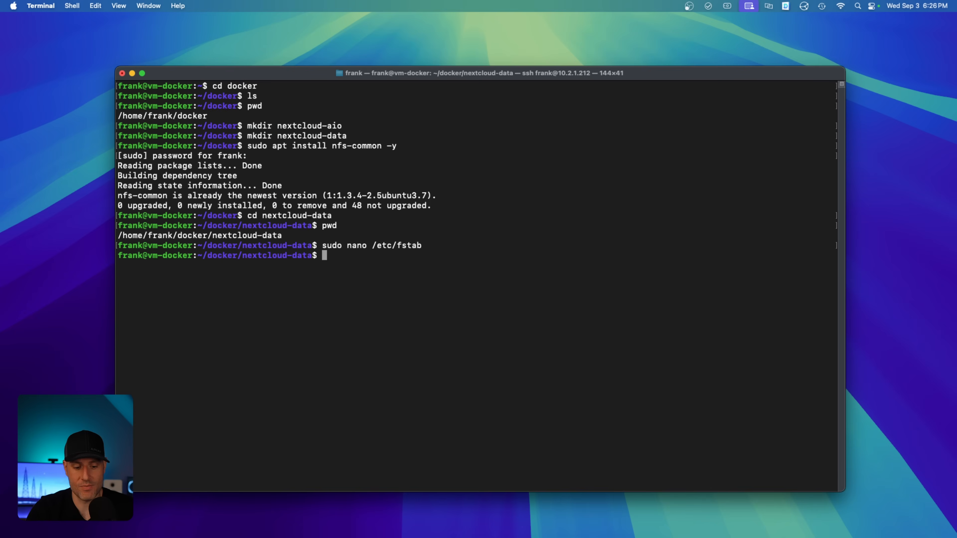
text(sudo reboot now)
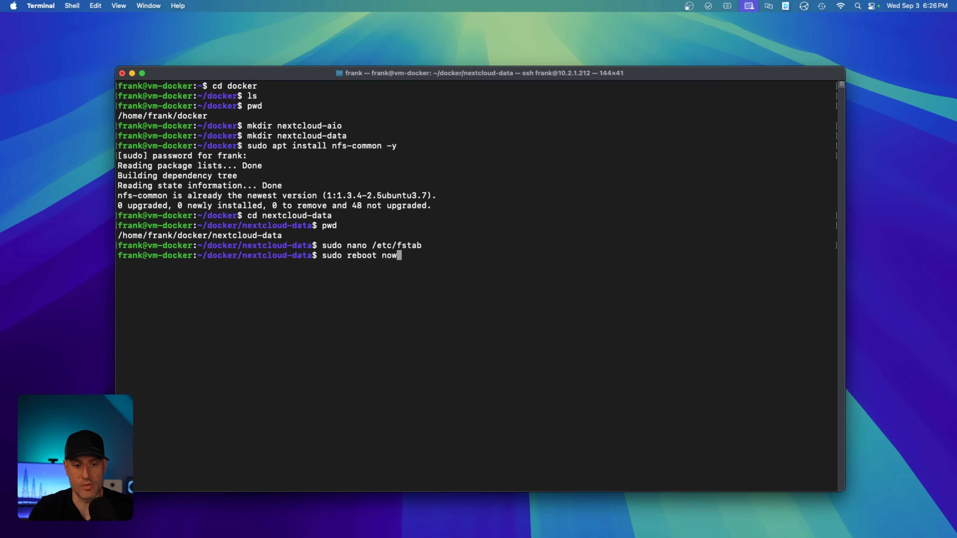
key(Return)
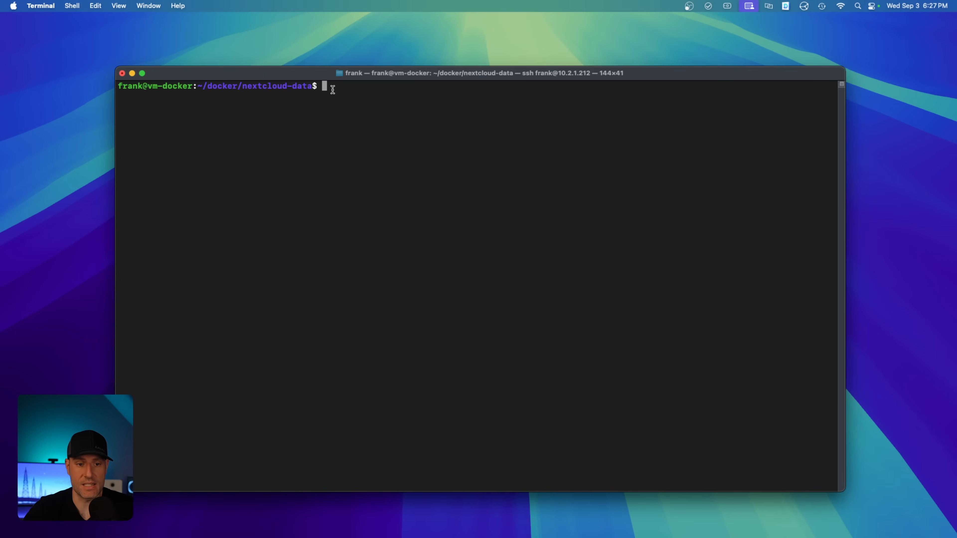
Step: Create an empty file named test in nextcloud-data and check for it in the NAS's Nextcloud shared folder
text(touch test)
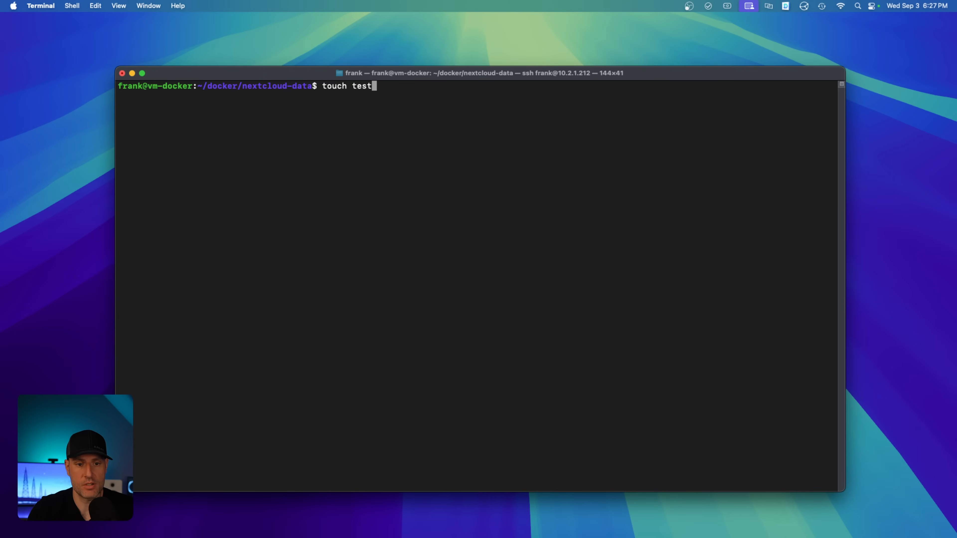
key(Return)
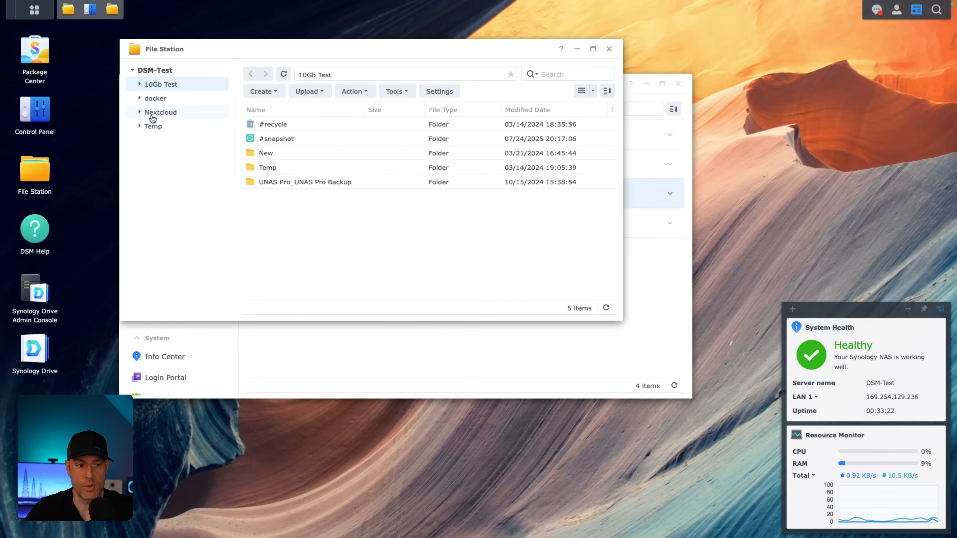
click(152, 118)
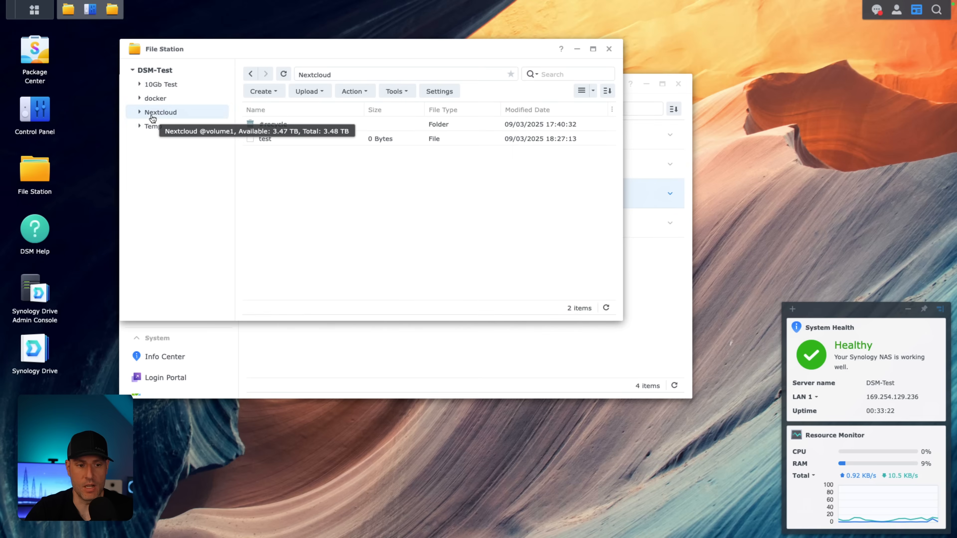
Step: Delete the test file from the NAS's Nextcloud shared folder
click(309, 140)
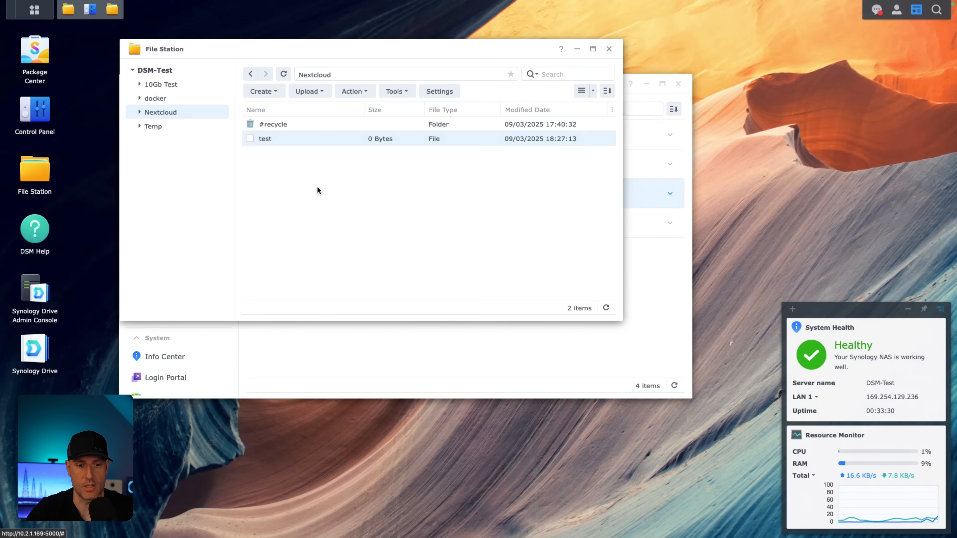
click(354, 92)
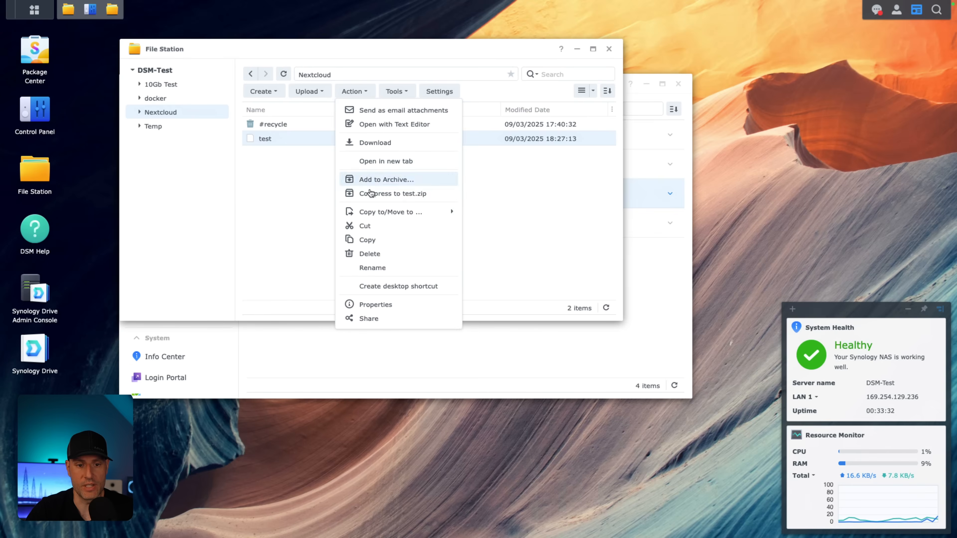
click(382, 254)
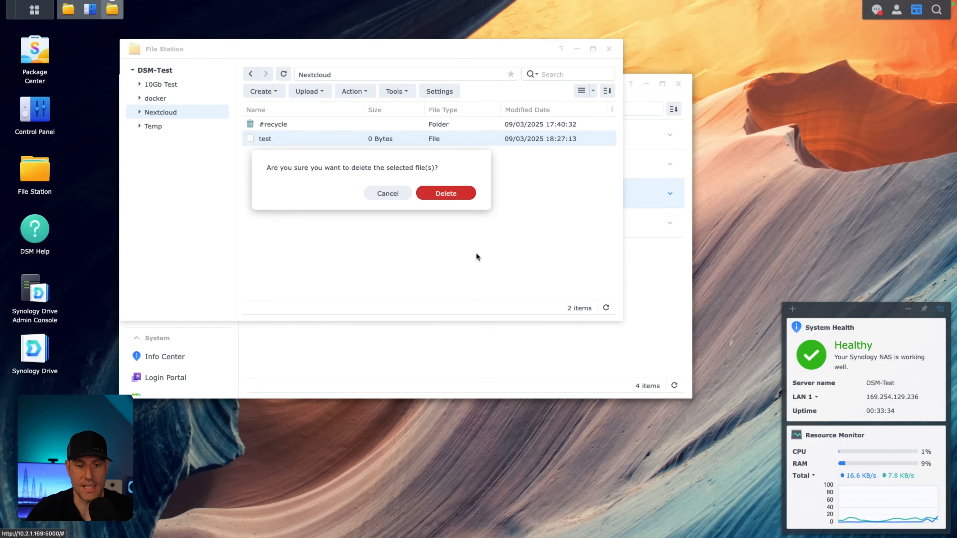
click(453, 193)
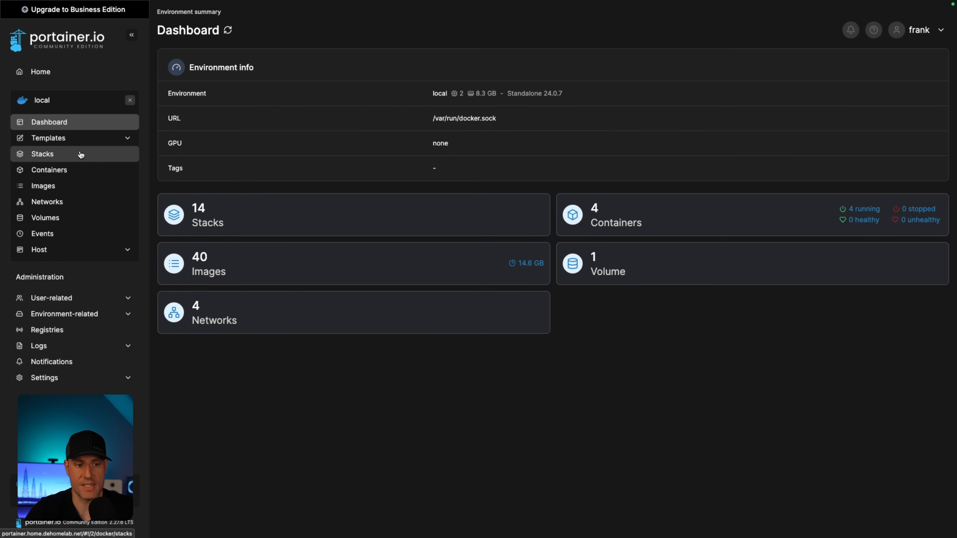
Step: In Portainer, start a new stack named nextcloud-aio and paste the Nextcloud AIO compose file into its web editor
click(80, 155)
click(887, 65)
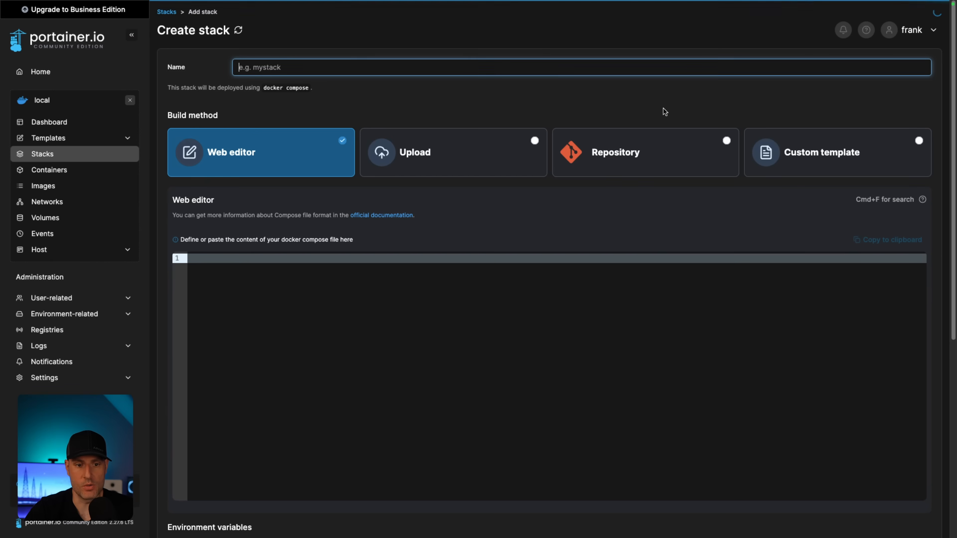
text(nextclo)
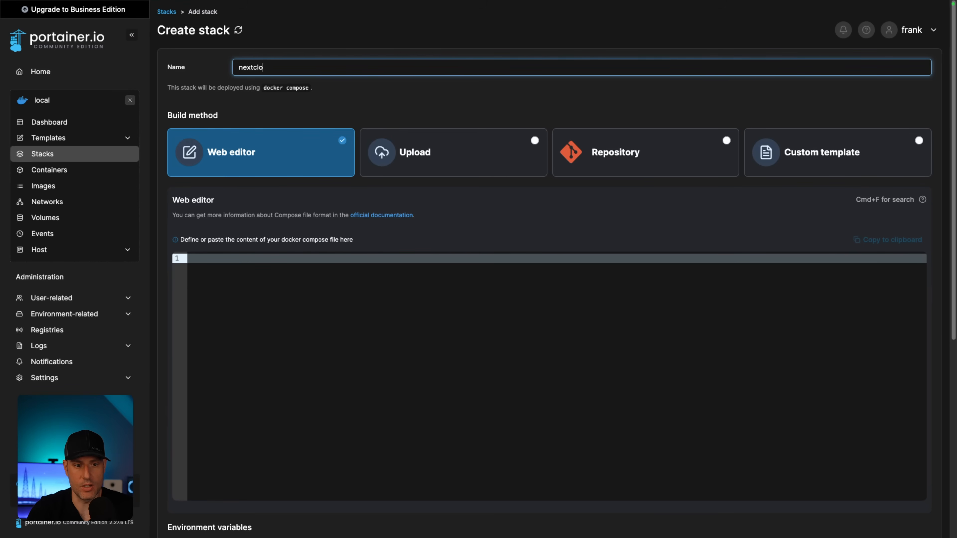
text(ud-aio)
click(414, 261)
key(super+v)
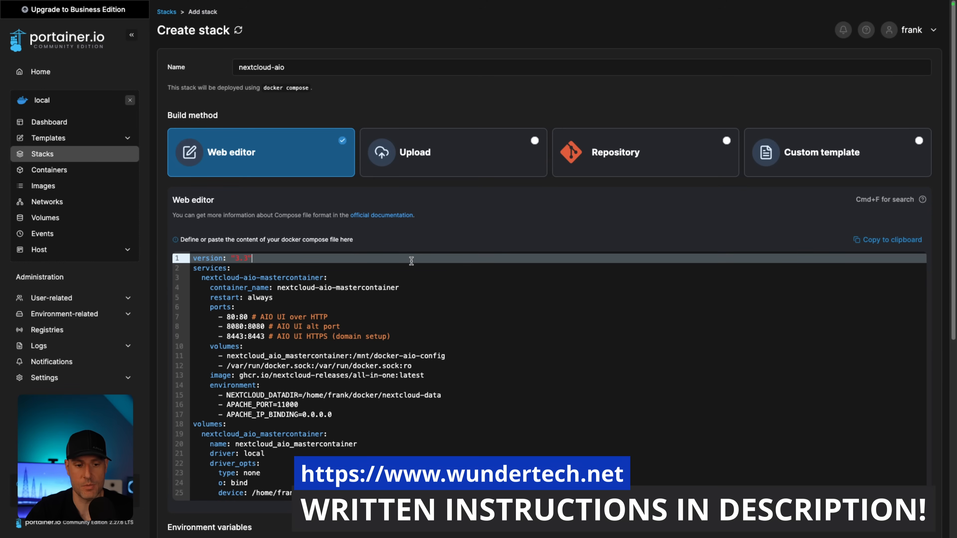
Step: Examine the compose file's NEXTCLOUD_DATADIR path, the nextcloud_aio_mastercontainer volume and its bind device path
scroll(404, 235, down, 1)
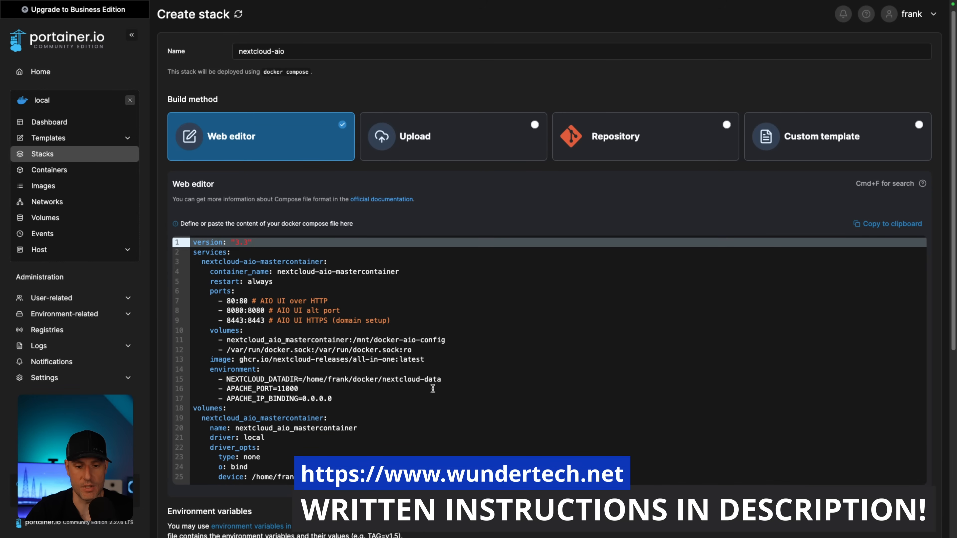
click(442, 381)
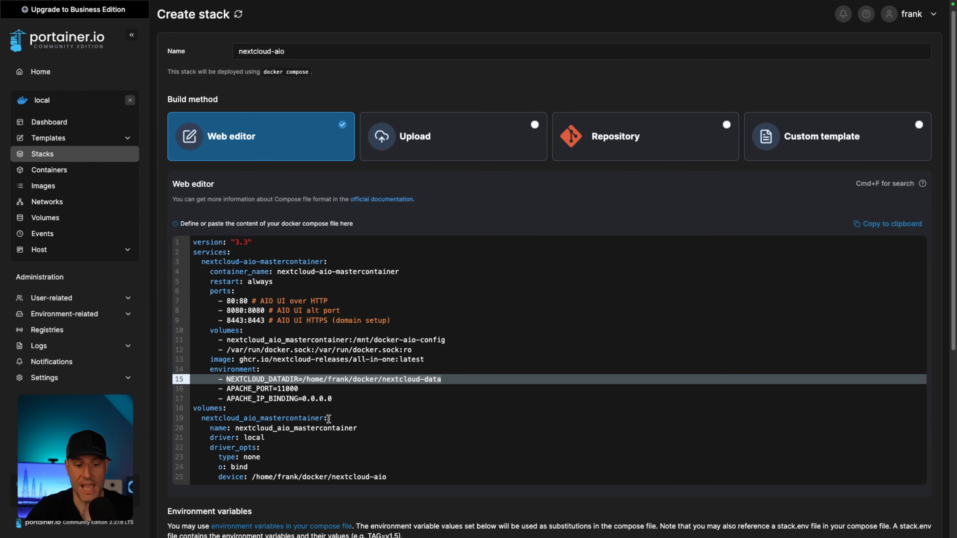
drag(324, 417, 203, 422)
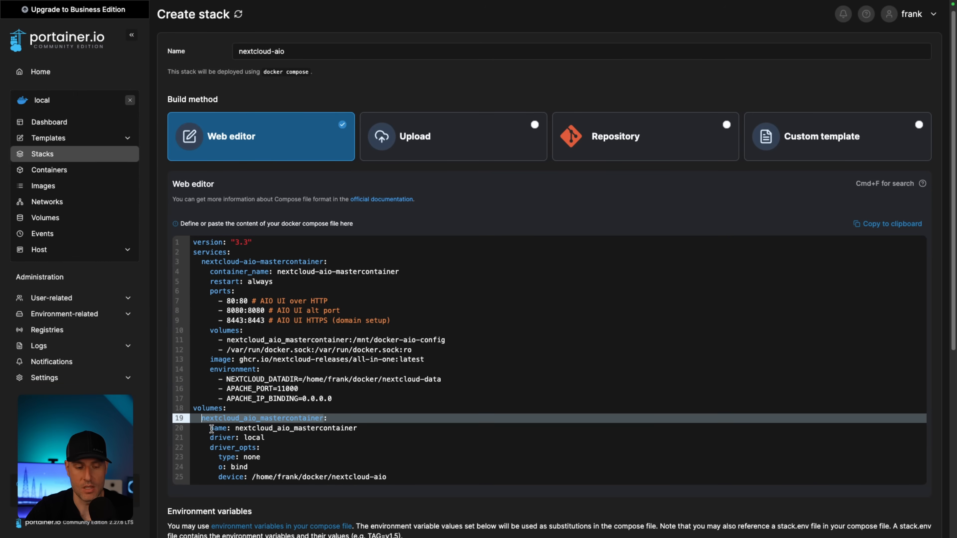
click(373, 477)
drag(364, 477, 251, 477)
click(388, 477)
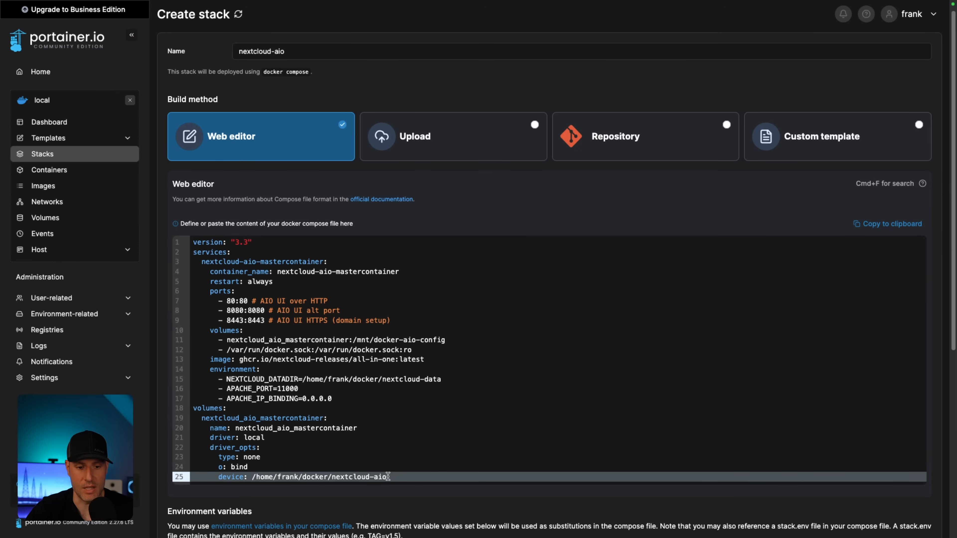
key(Up)
key(Up)
key(Up)
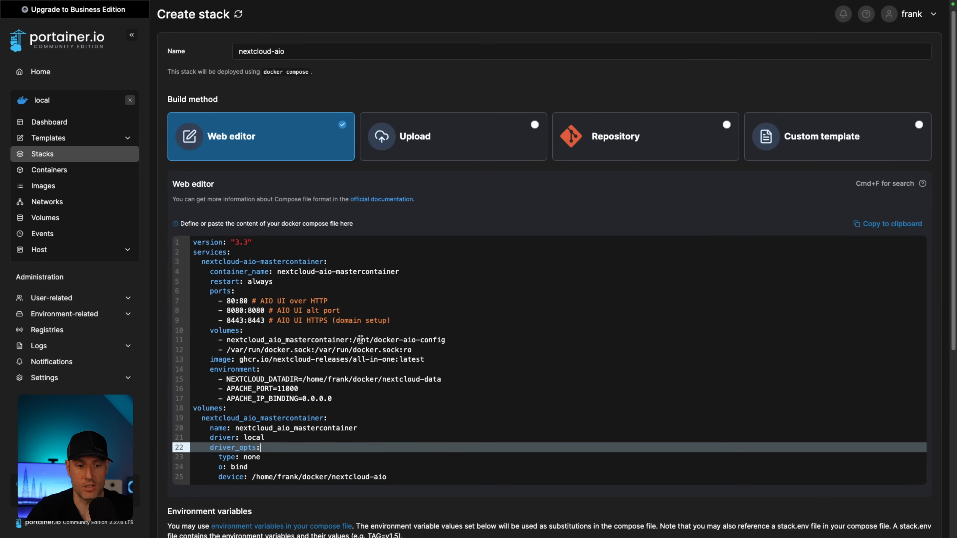
Step: Deploy the nextcloud-aio stack with access restricted to administrators
scroll(358, 340, down, 6)
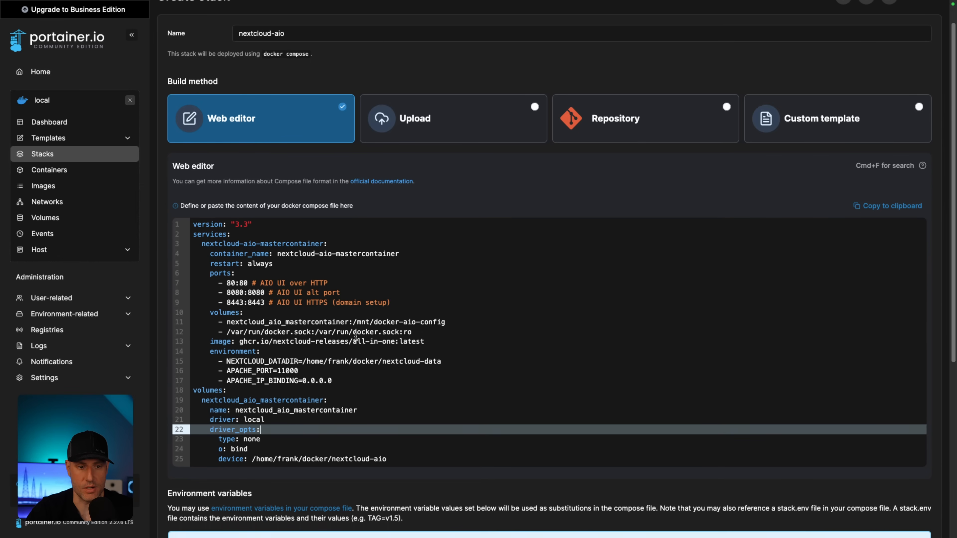
scroll(353, 340, down, 2)
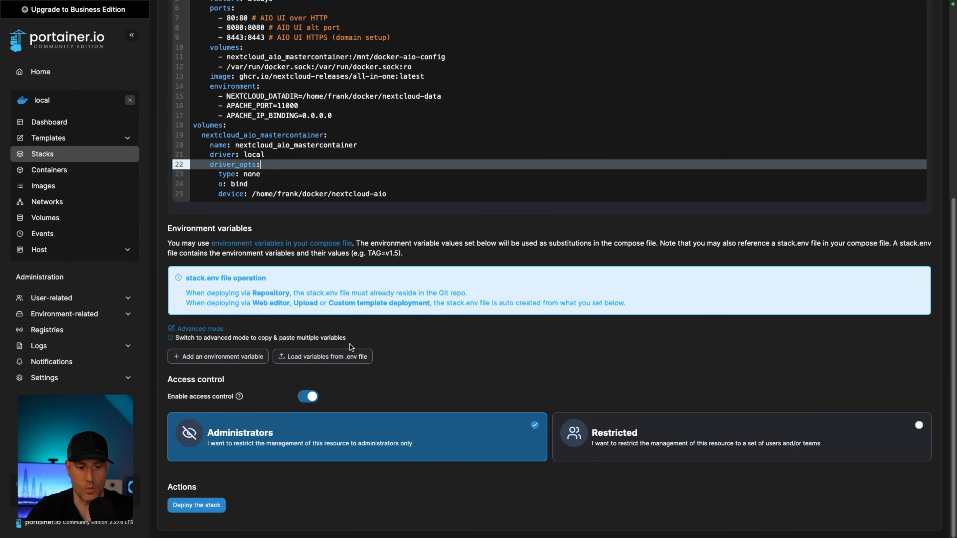
click(222, 505)
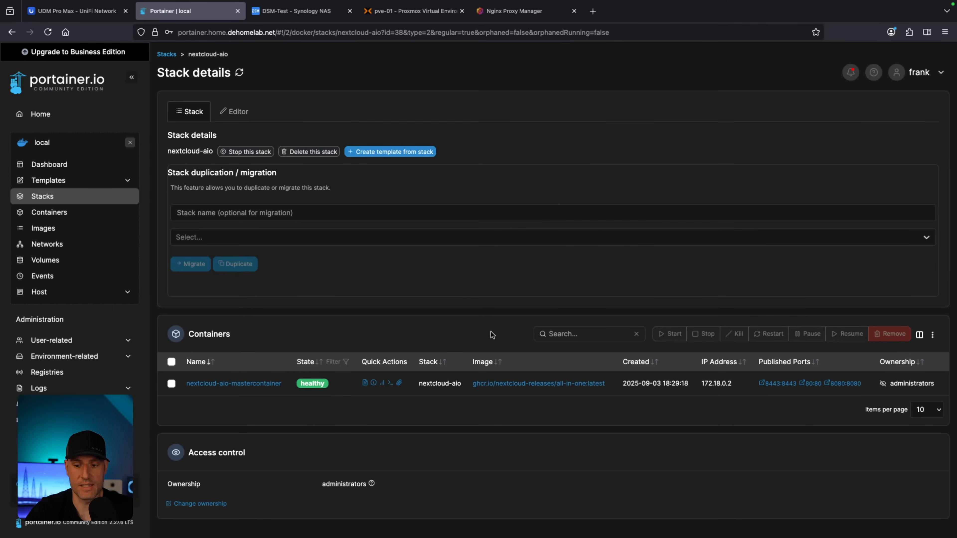
Step: Open the mastercontainer's published port 8080 and accept the self-signed certificate risk to reach the AIO setup page
click(839, 385)
click(640, 318)
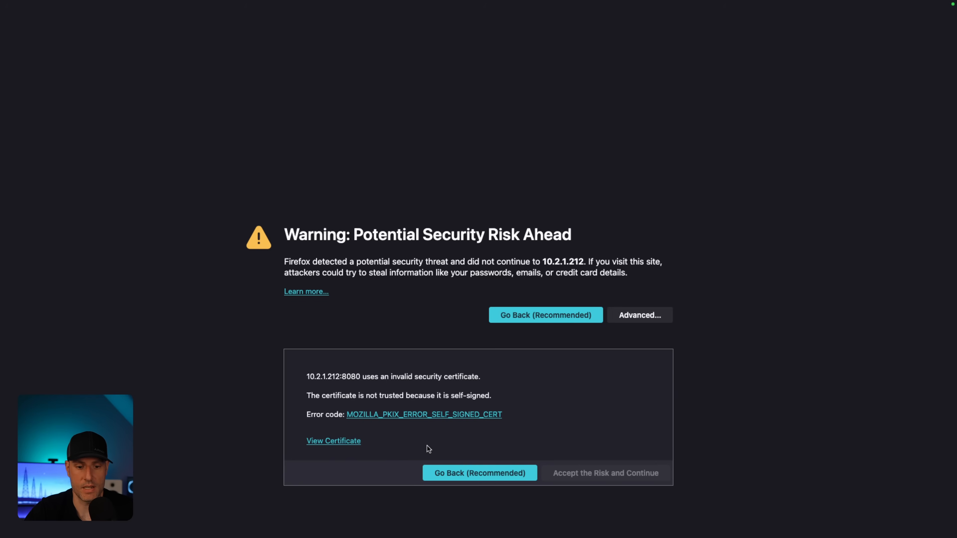
click(584, 476)
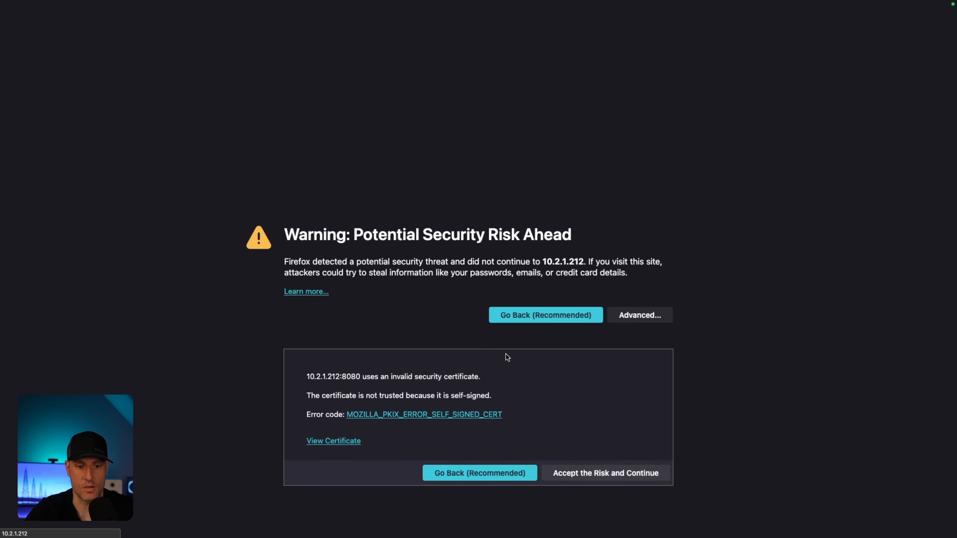
Step: Log in to Nextcloud AIO with the passphrase from the setup page and decline saving it in the browser
drag(485, 348, 353, 339)
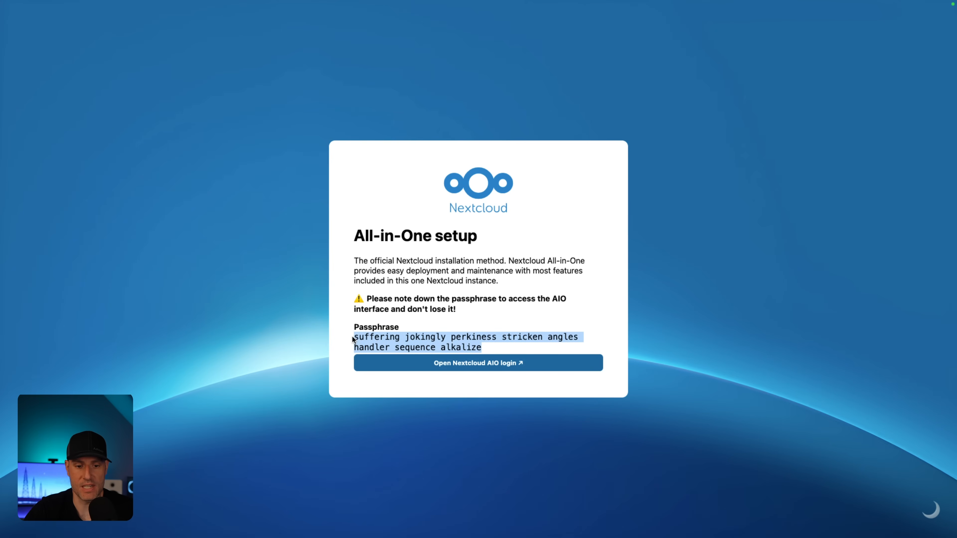
click(496, 350)
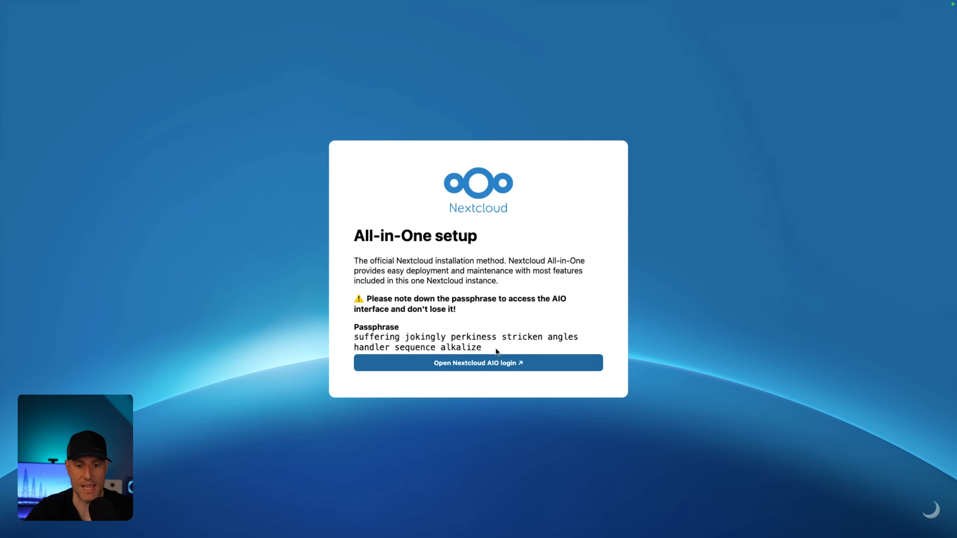
click(471, 365)
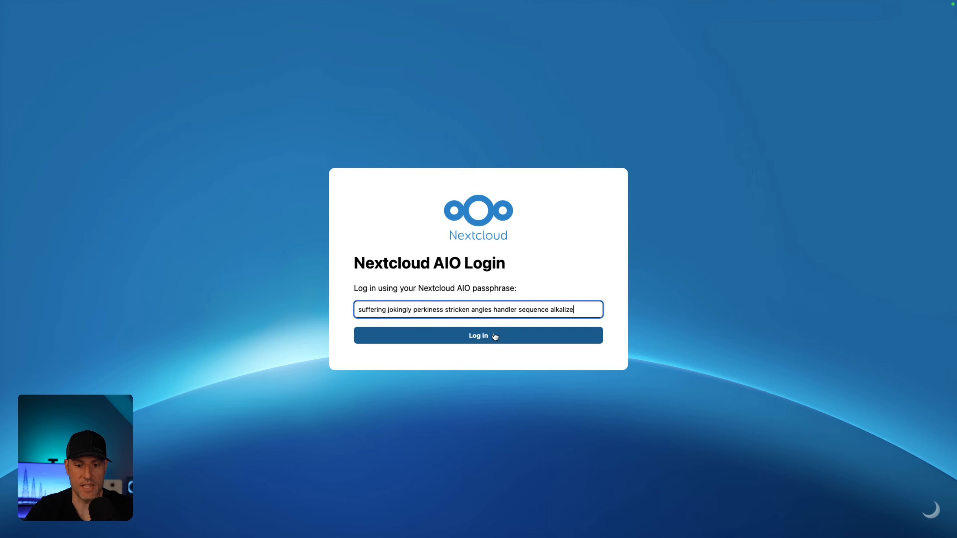
click(489, 336)
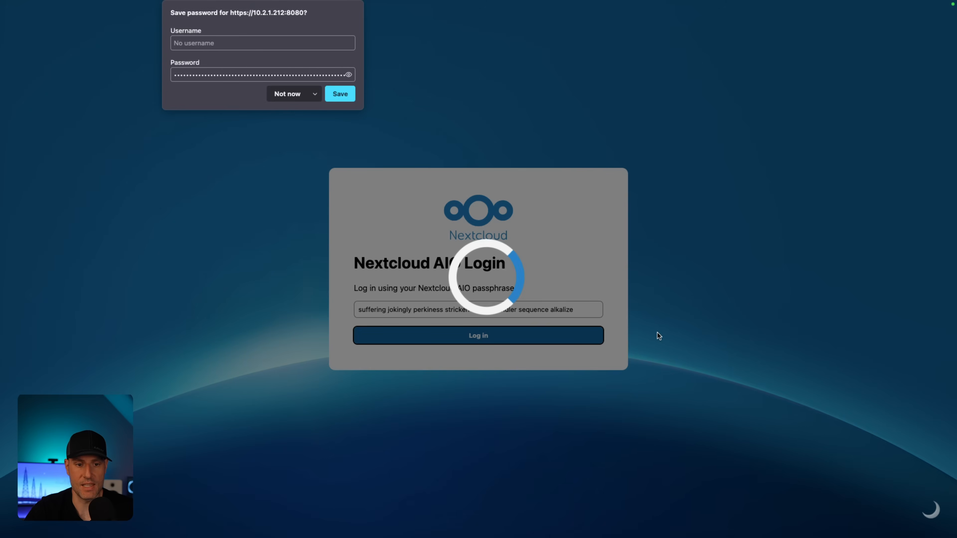
click(279, 95)
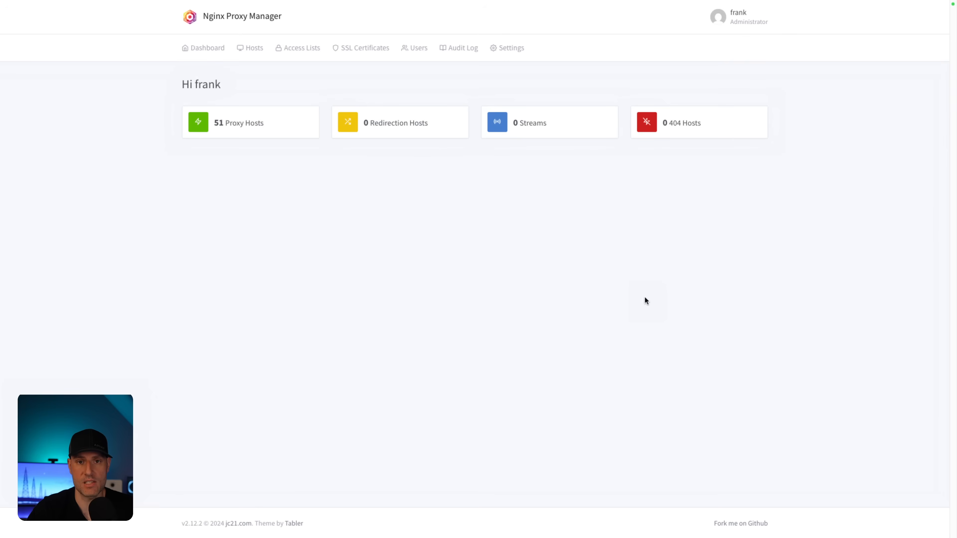
Step: In Synology DSM, examine the source and destination hostnames and ports of the Nextcloud-AIO reverse proxy rule
mouse_move(451, 2)
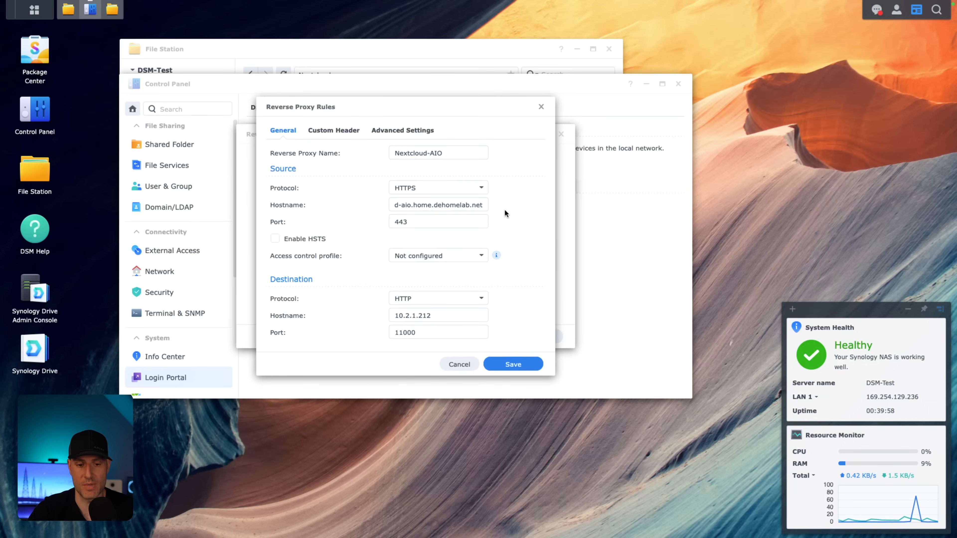
click(473, 221)
drag(474, 222, 385, 223)
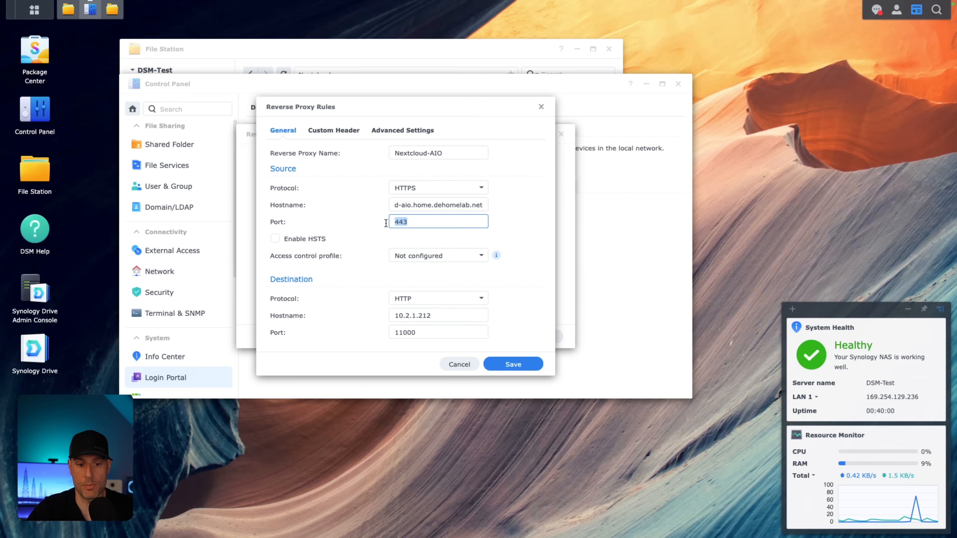
click(416, 222)
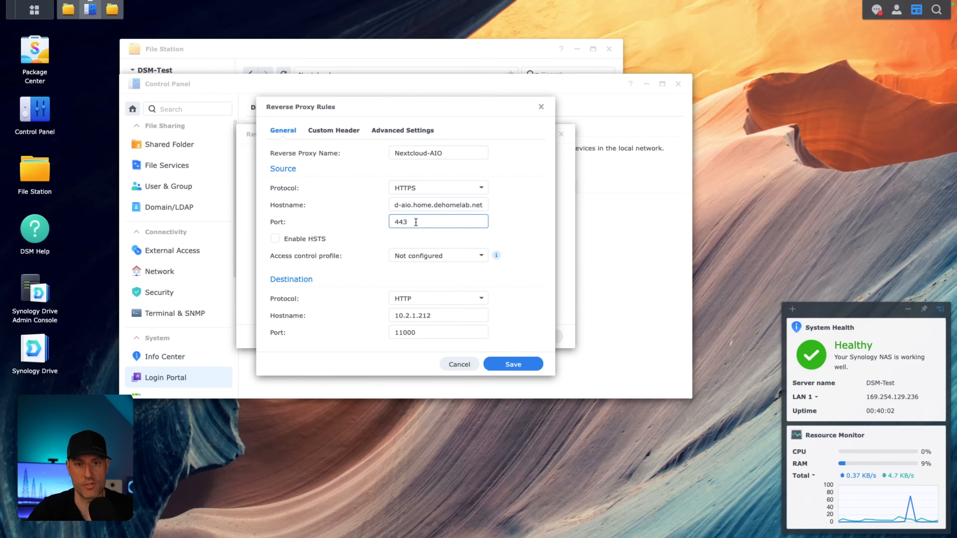
drag(425, 204, 495, 205)
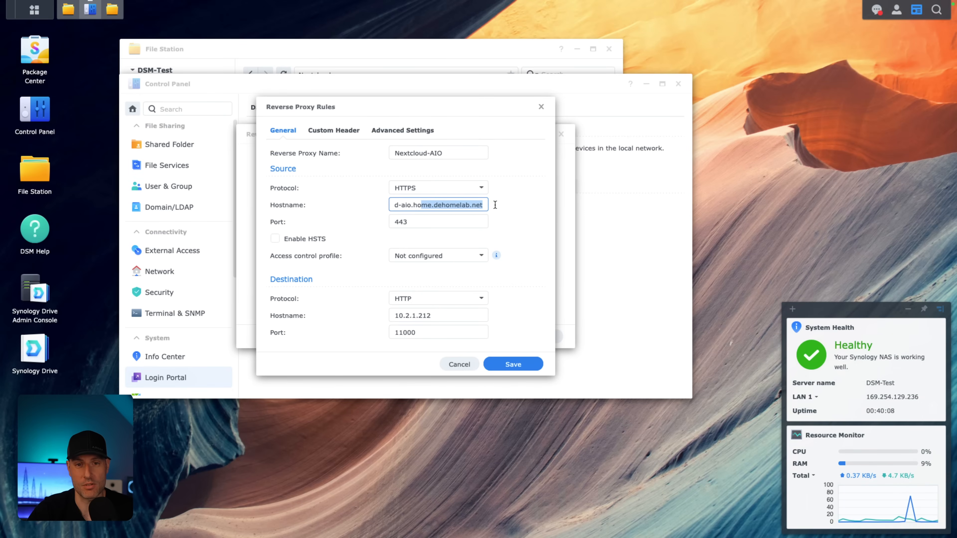
drag(495, 205, 356, 208)
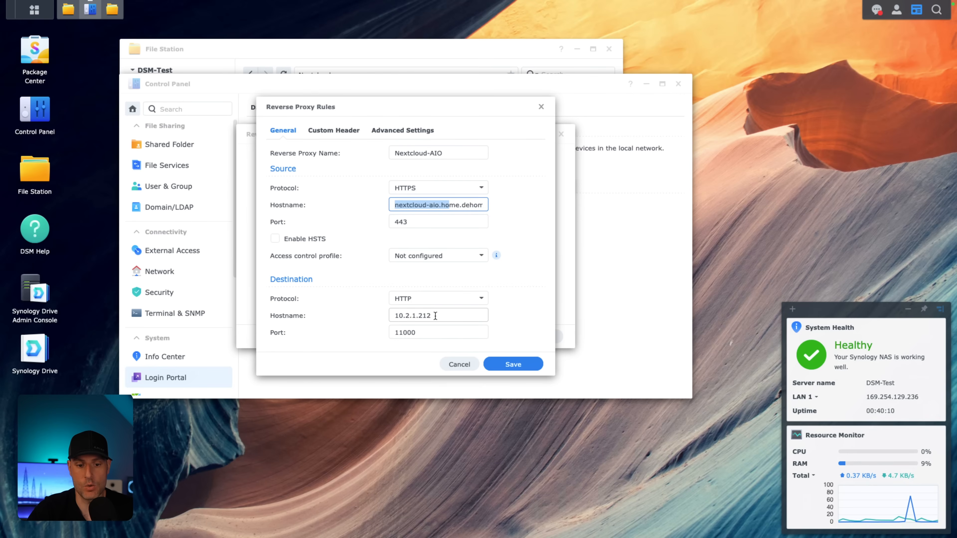
double_click(435, 316)
click(438, 314)
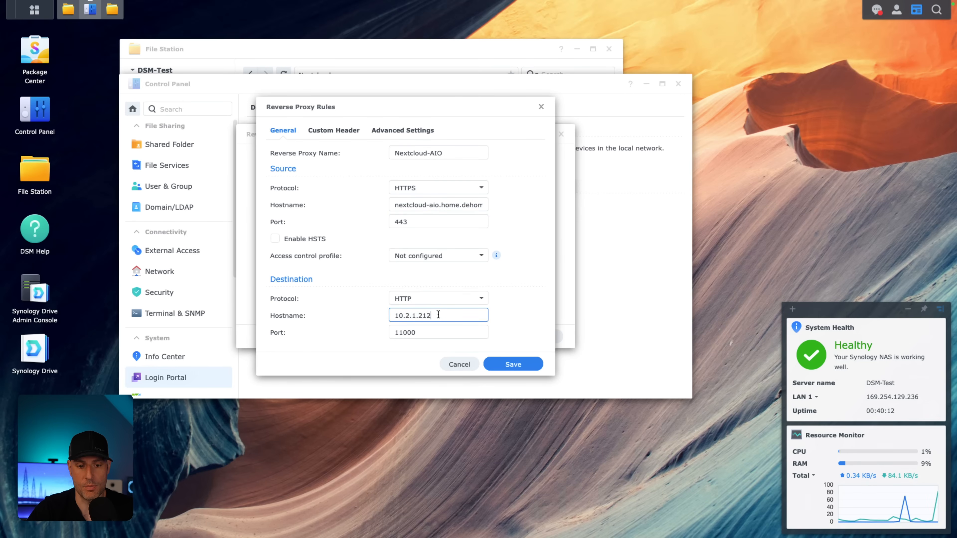
drag(447, 316, 389, 316)
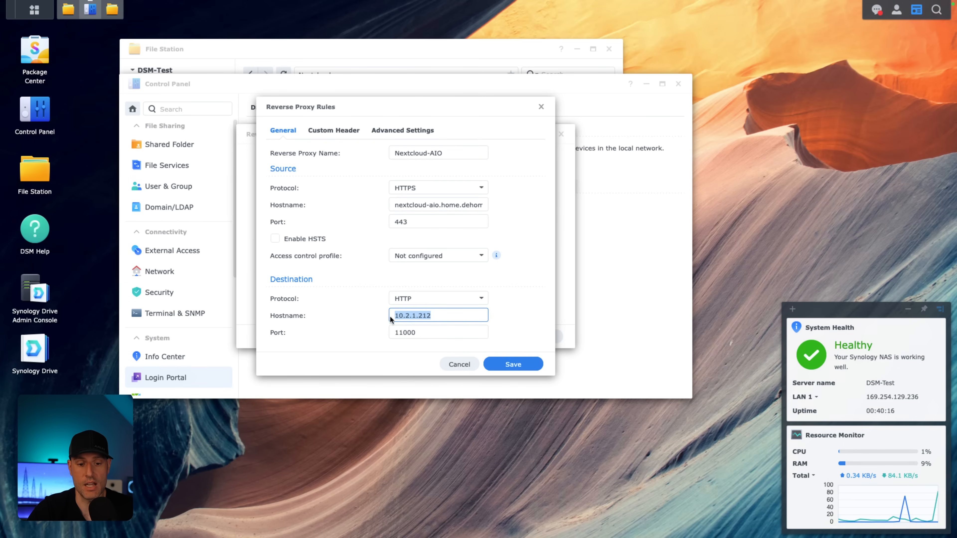
drag(416, 333, 383, 335)
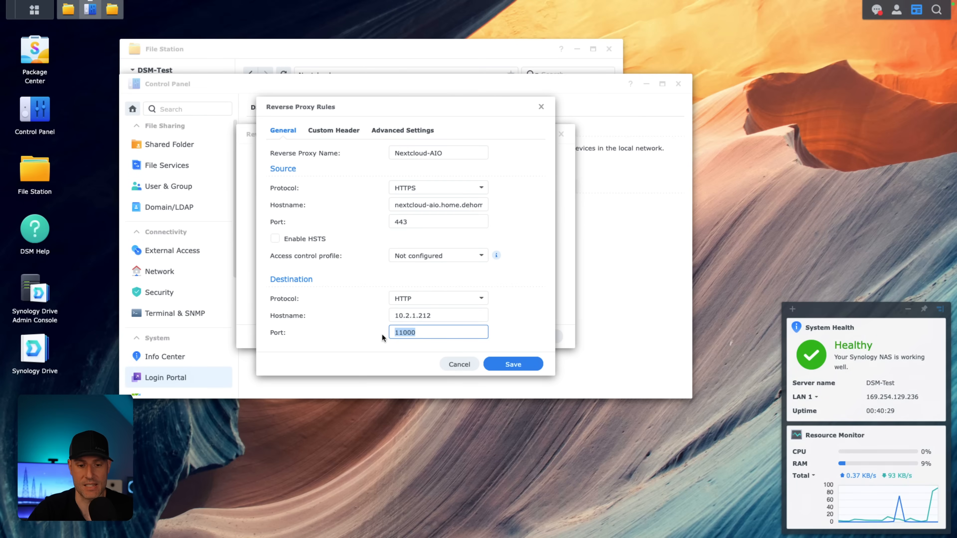
click(418, 332)
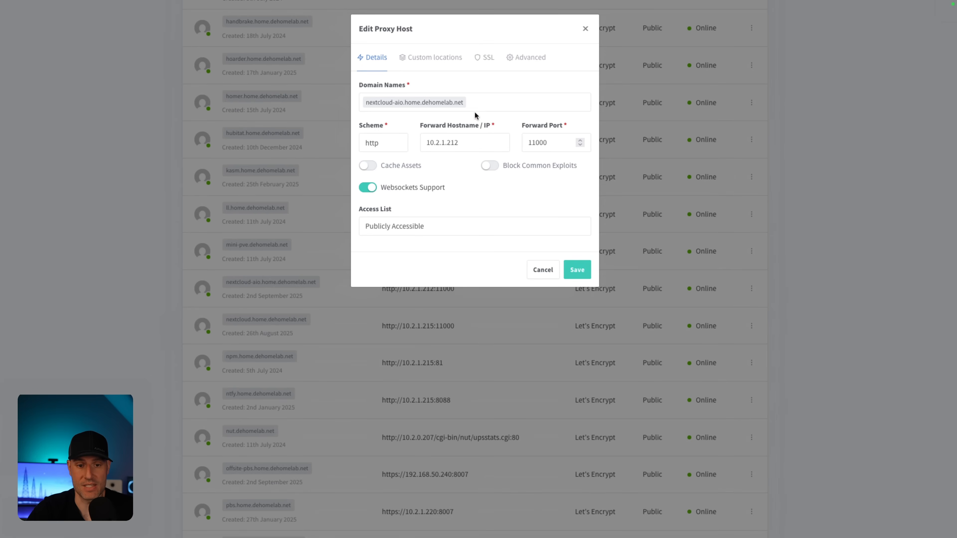
Step: In Nginx Proxy Manager, review the SSL settings of the nextcloud-aio.home.dehomelab.net proxy host and return to its details
click(485, 62)
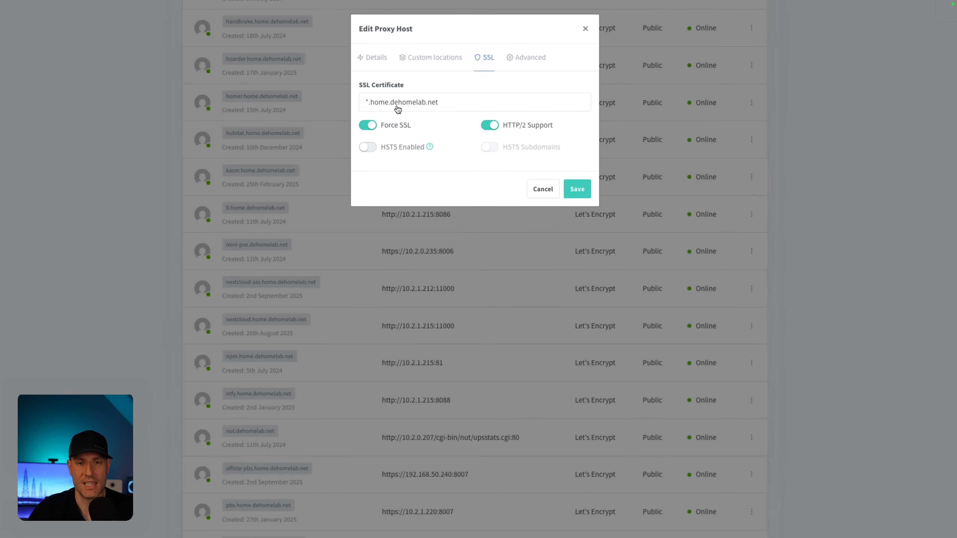
click(376, 64)
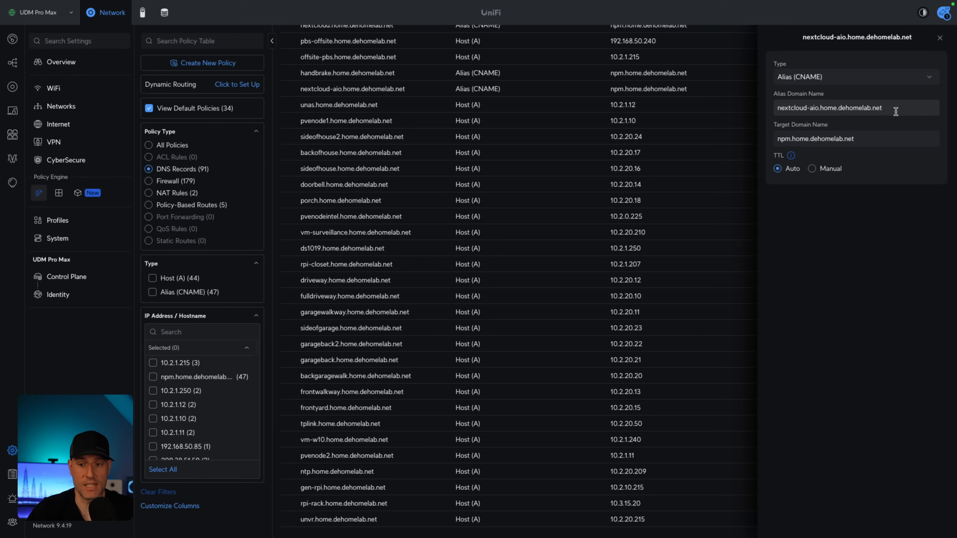
Step: In UniFi Network, examine the alias and target domain names of the nextcloud-aio CNAME record
drag(896, 110, 774, 109)
click(865, 138)
drag(869, 138, 764, 143)
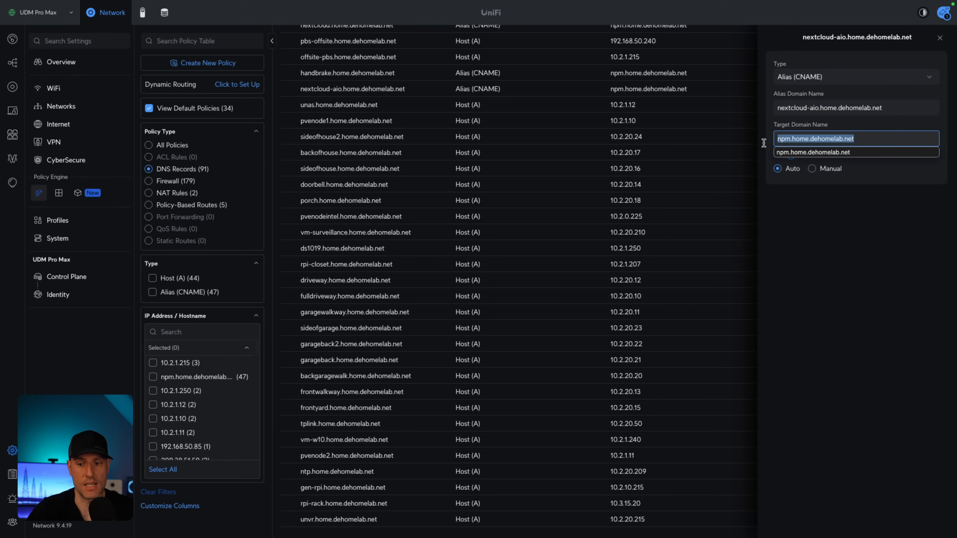
click(843, 230)
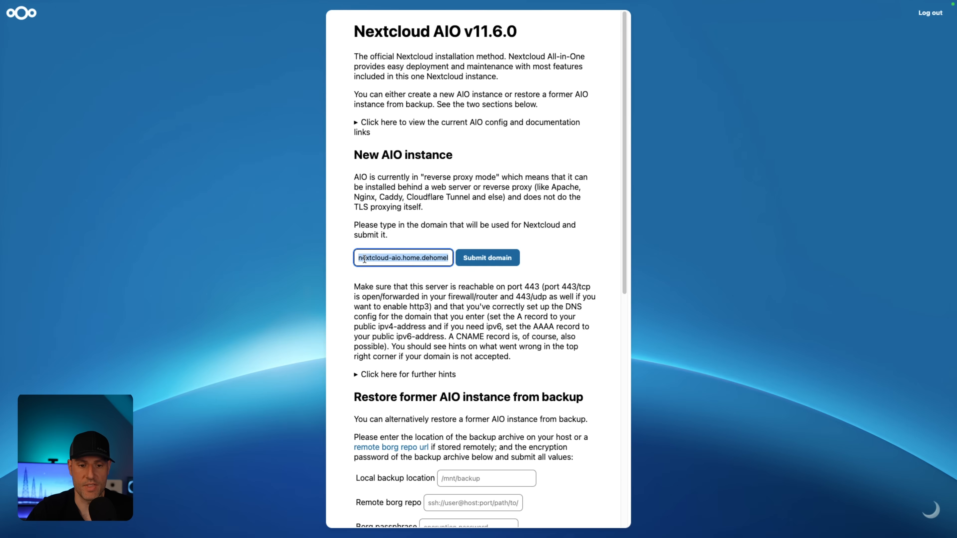
Step: In Nextcloud AIO, review the new-instance and backup-restore options and submit the domain nextcloud-aio.home.dehomelab.net
drag(357, 258, 455, 258)
click(432, 261)
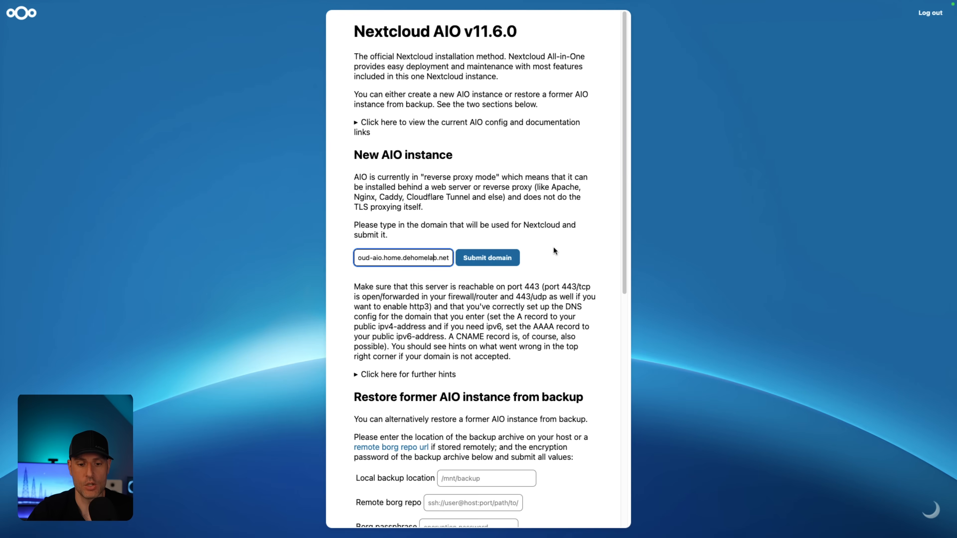
scroll(539, 285, down, 5)
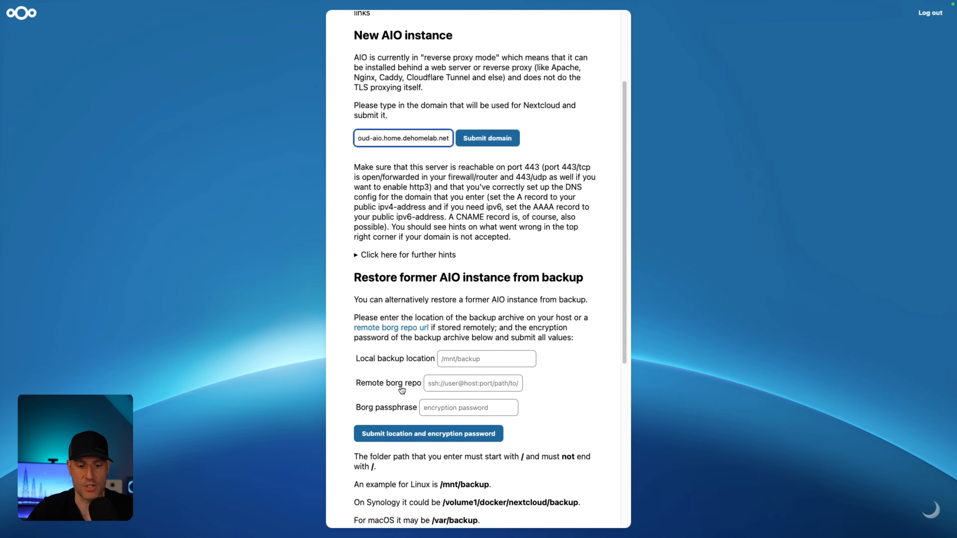
scroll(402, 389, down, 12)
scroll(448, 388, up, 17)
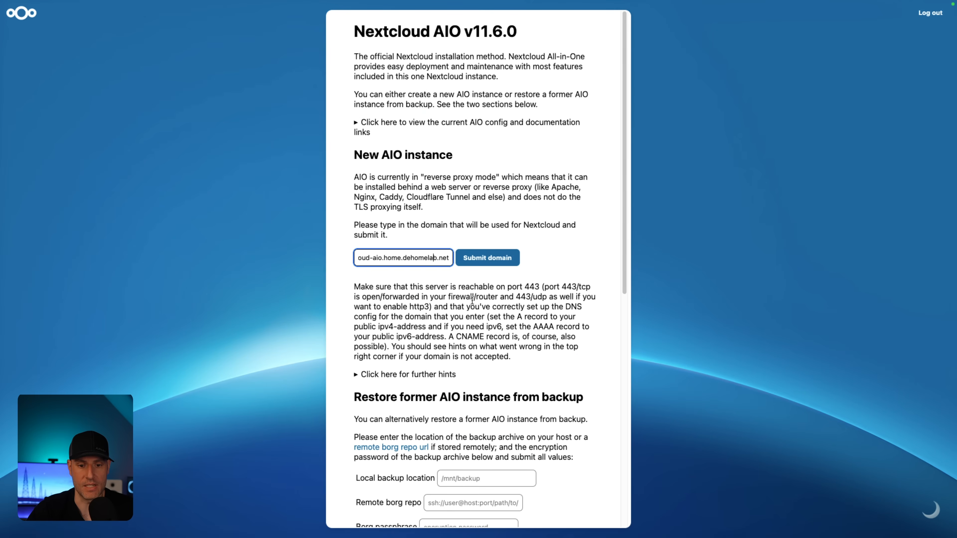
click(491, 263)
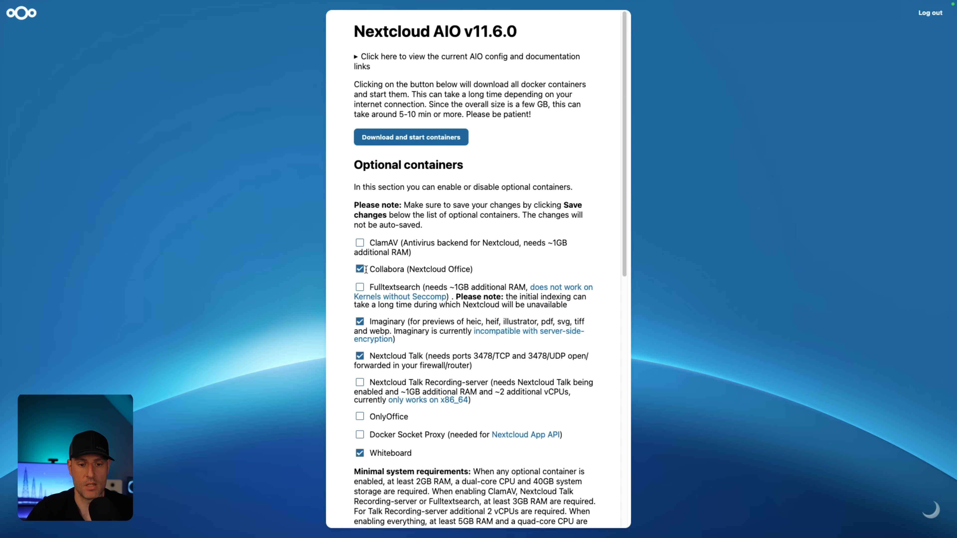
Step: Disable the optional Nextcloud Talk and Whiteboard containers, save the changes, and download and start the containers
scroll(364, 320, down, 1)
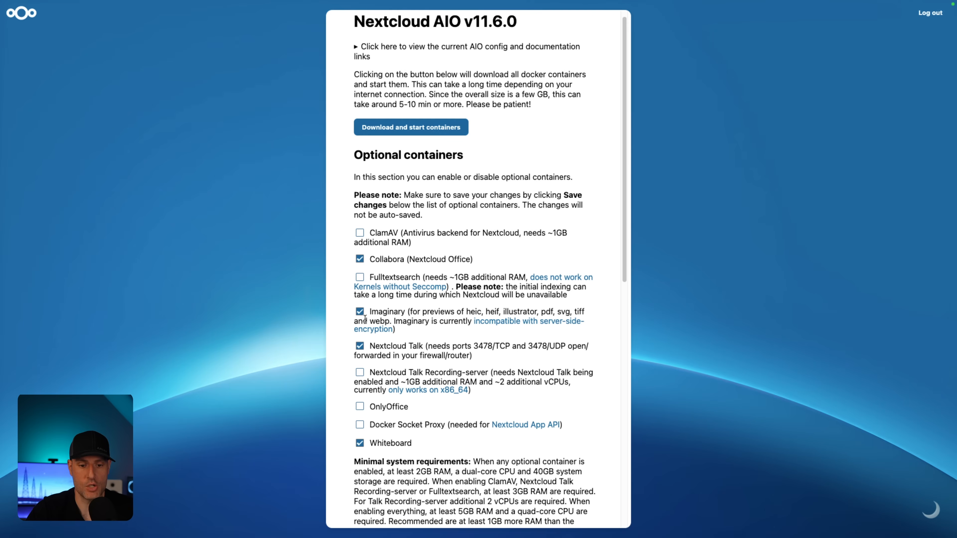
click(360, 347)
scroll(362, 349, down, 2)
click(360, 422)
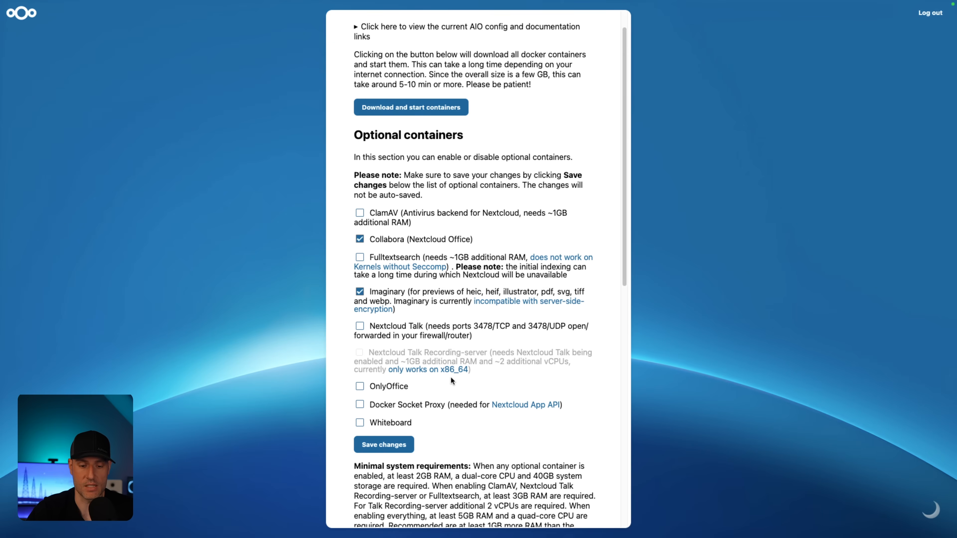
click(394, 445)
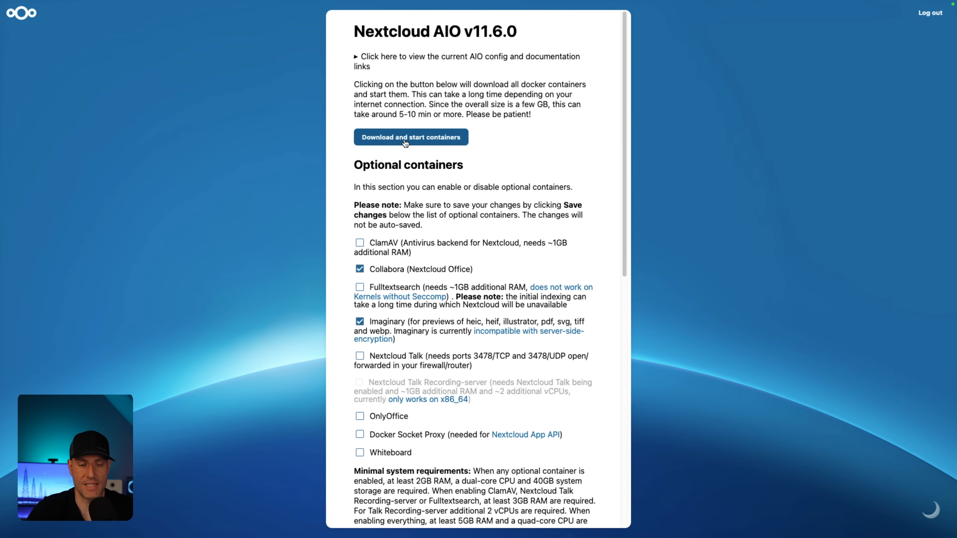
click(405, 143)
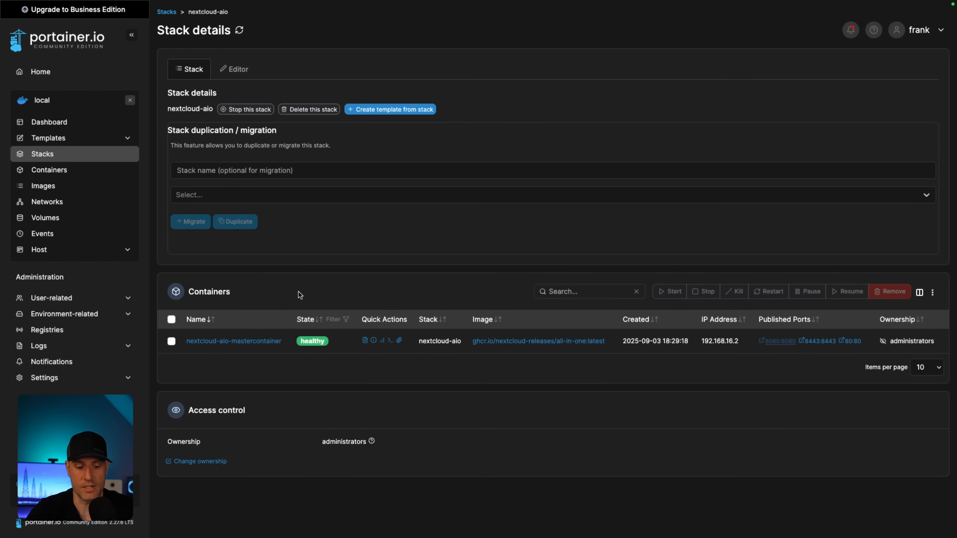
Step: In Portainer, examine the states of the Nextcloud AIO containers and bring up the volume list
mouse_move(23, 3)
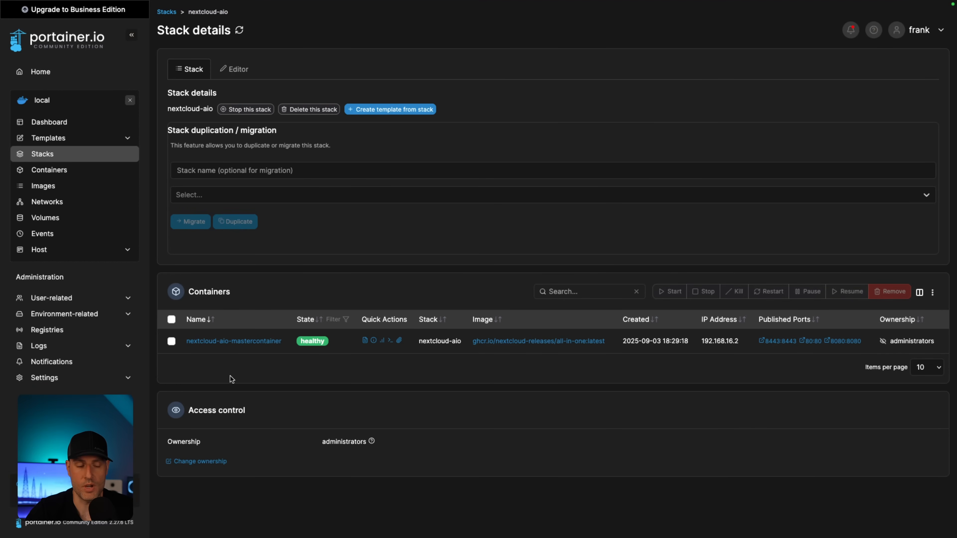
click(70, 174)
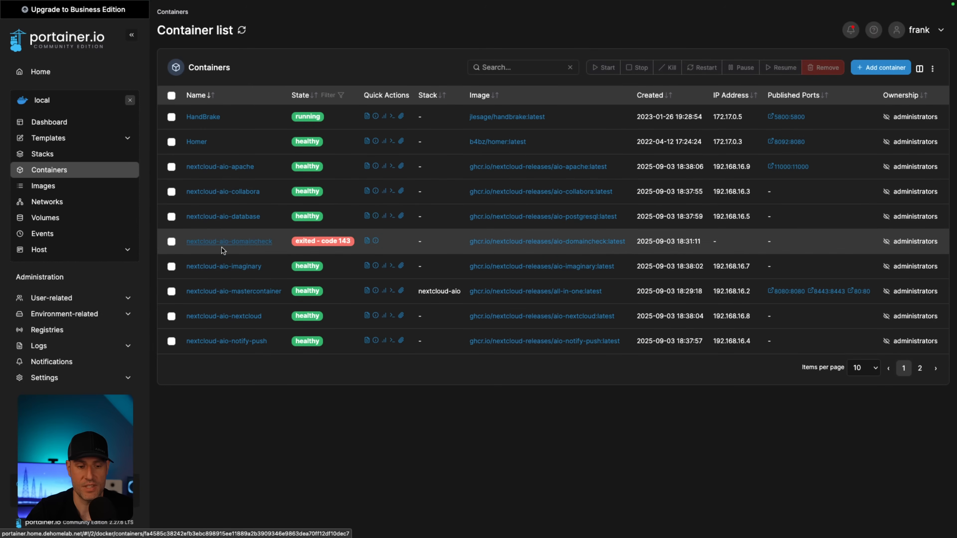
click(71, 218)
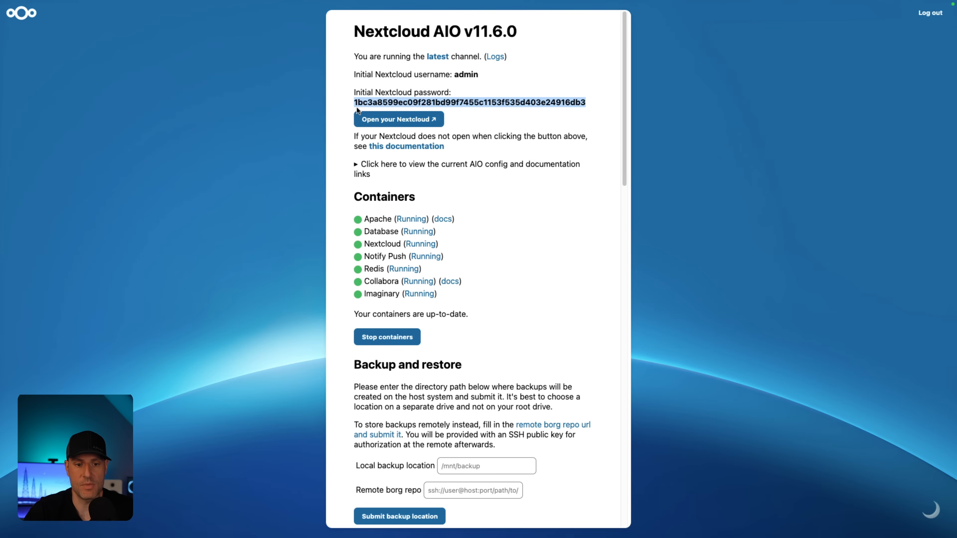
Step: Open the new Nextcloud instance from Nextcloud AIO and log in as admin with the initial password
click(387, 122)
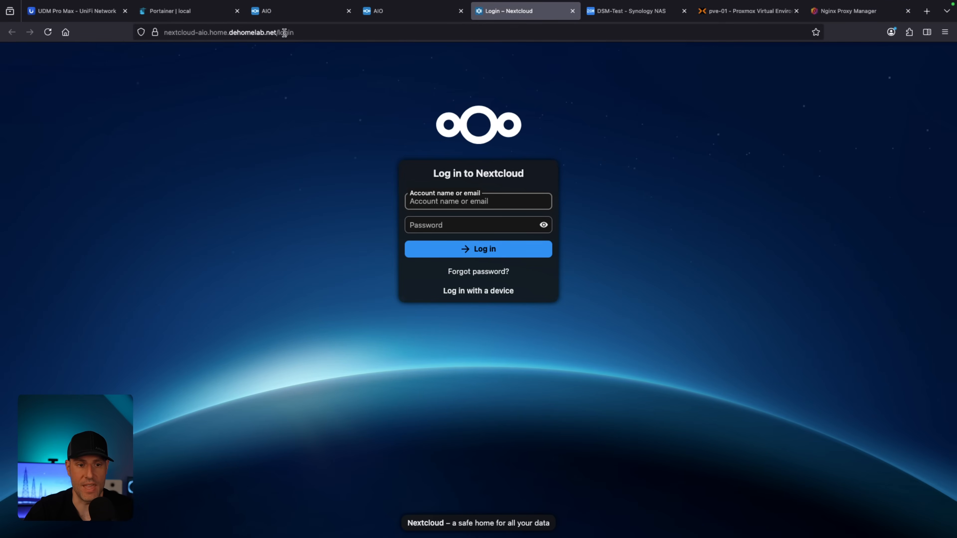
key(super+shift+l)
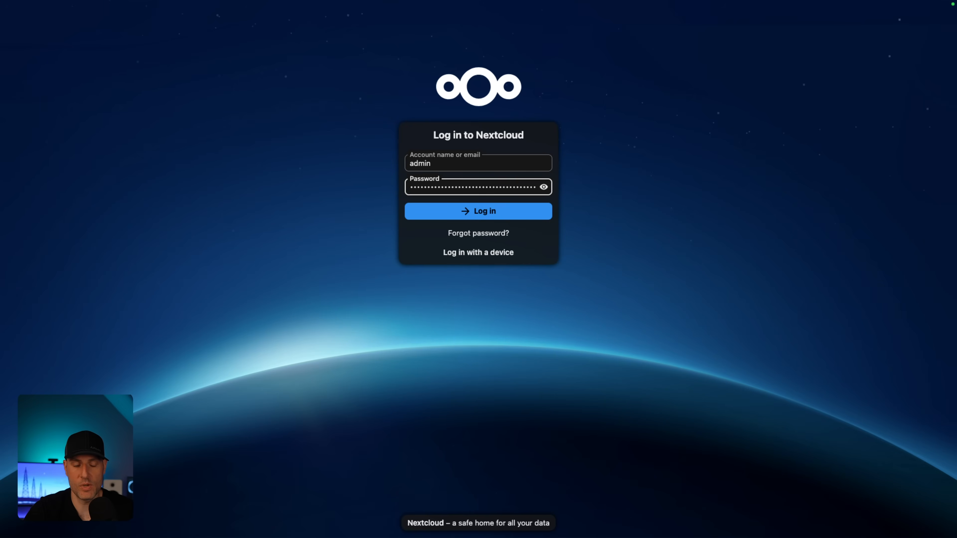
key(Return)
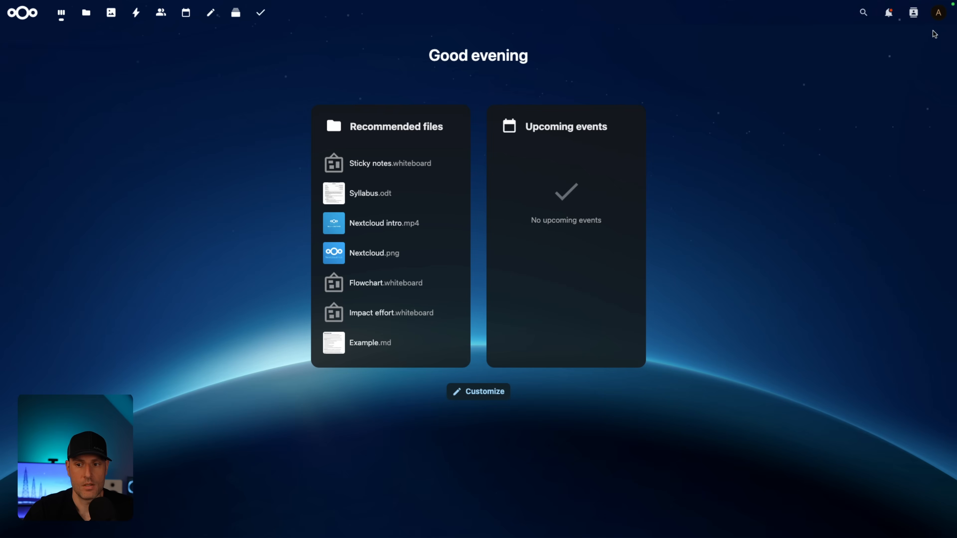
Step: Create a Nextcloud account in the admin group, entering the user's account name, display name and password
click(938, 17)
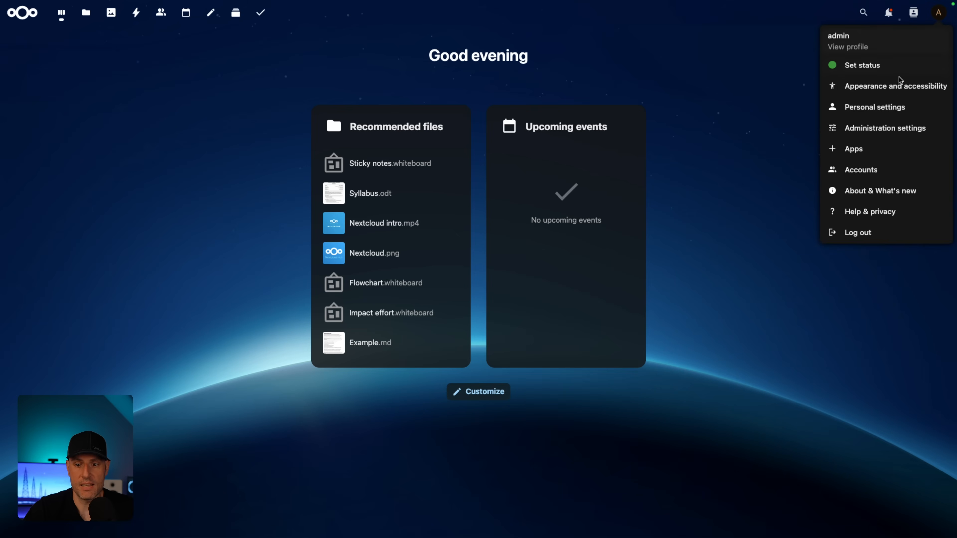
click(869, 169)
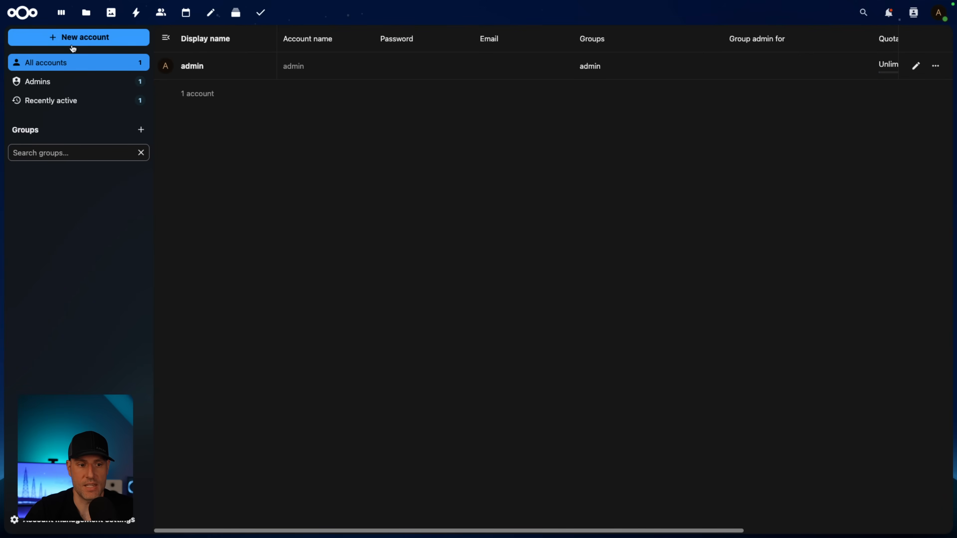
click(74, 40)
text(frank)
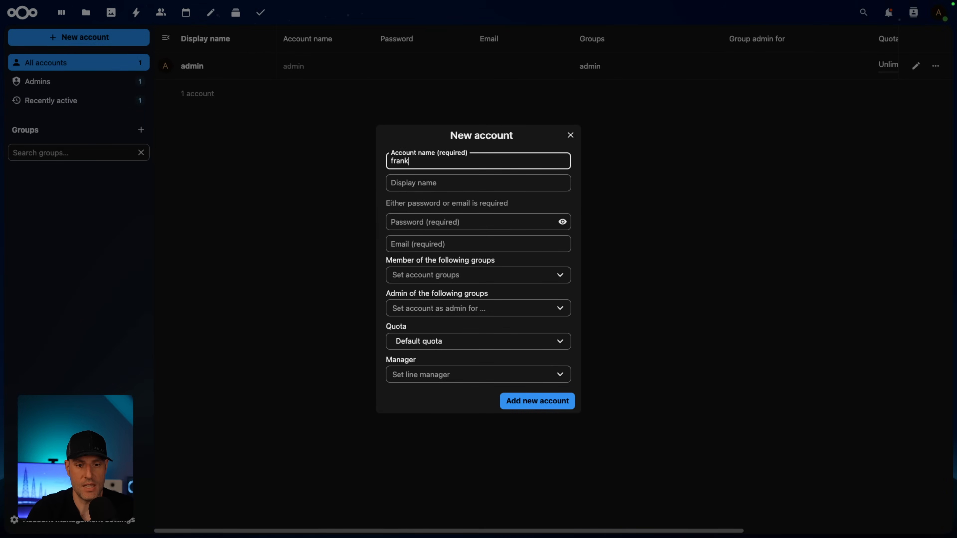
key(Tab)
text(Frank)
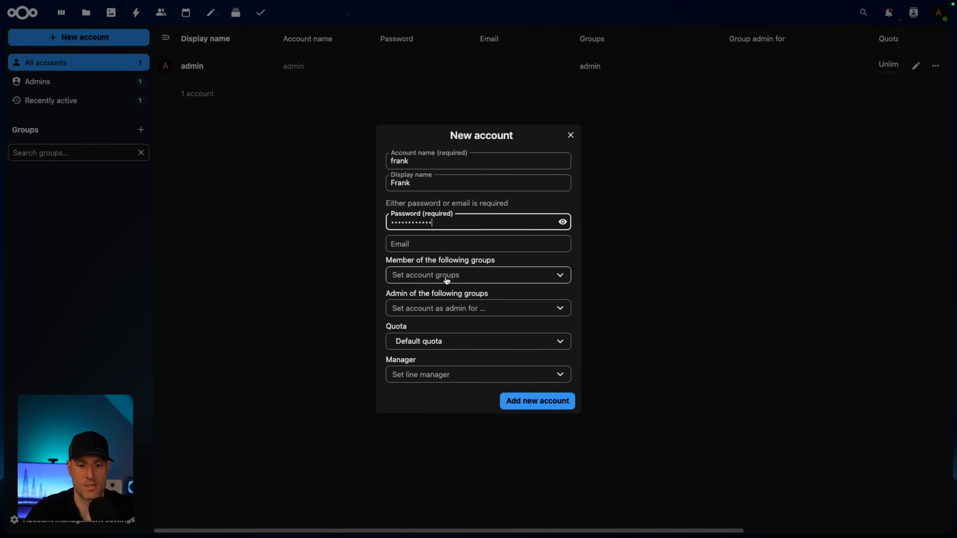
click(446, 280)
click(422, 296)
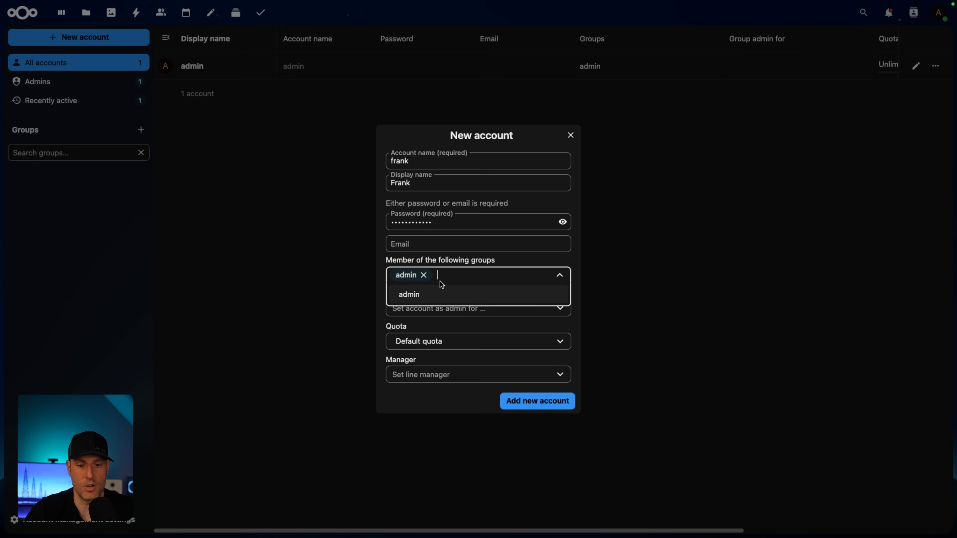
click(574, 263)
click(555, 401)
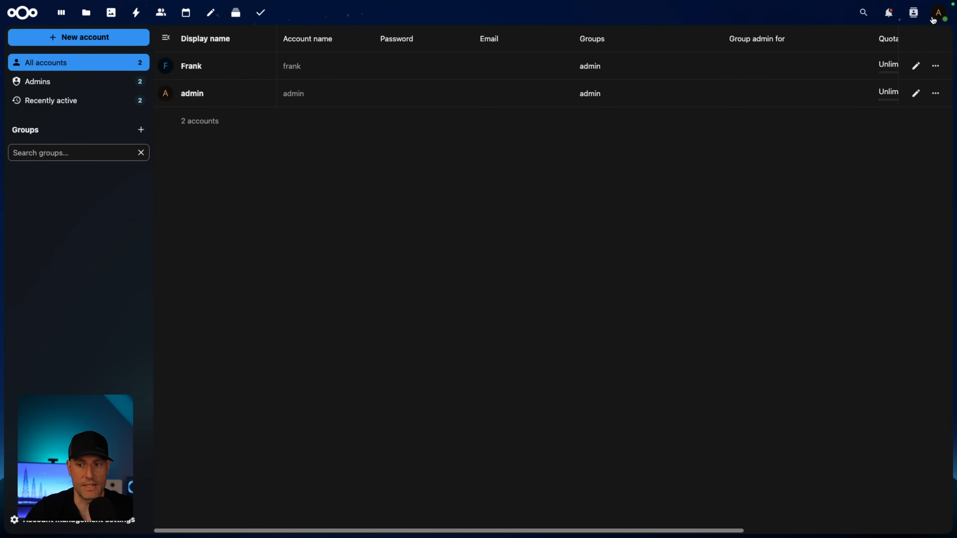
Step: Log out of the admin account, sign in with the new account, and disable the original admin account
click(933, 21)
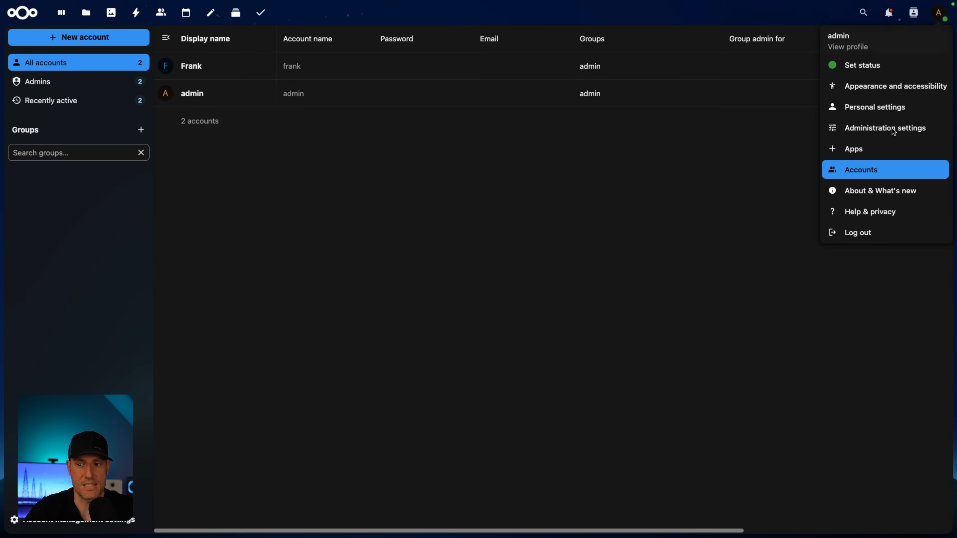
click(863, 233)
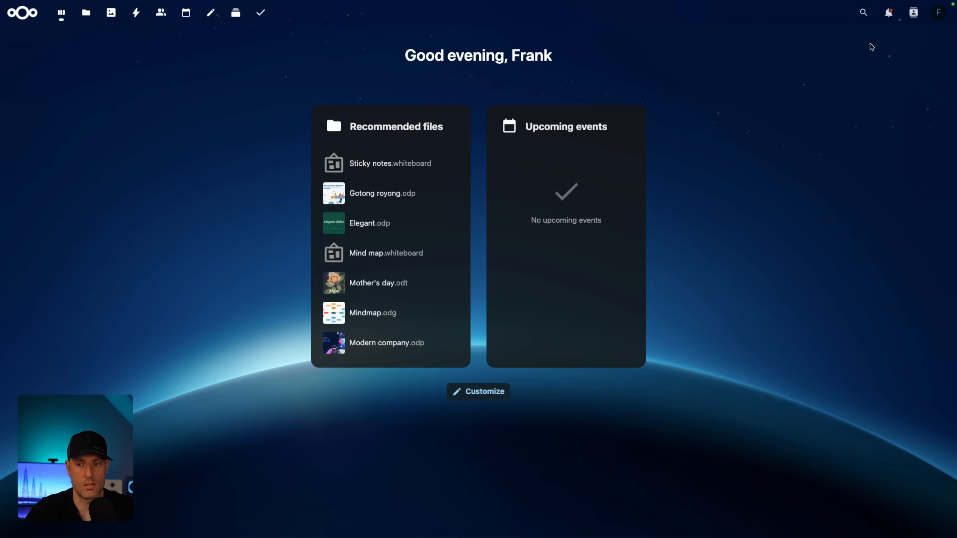
click(939, 13)
click(866, 169)
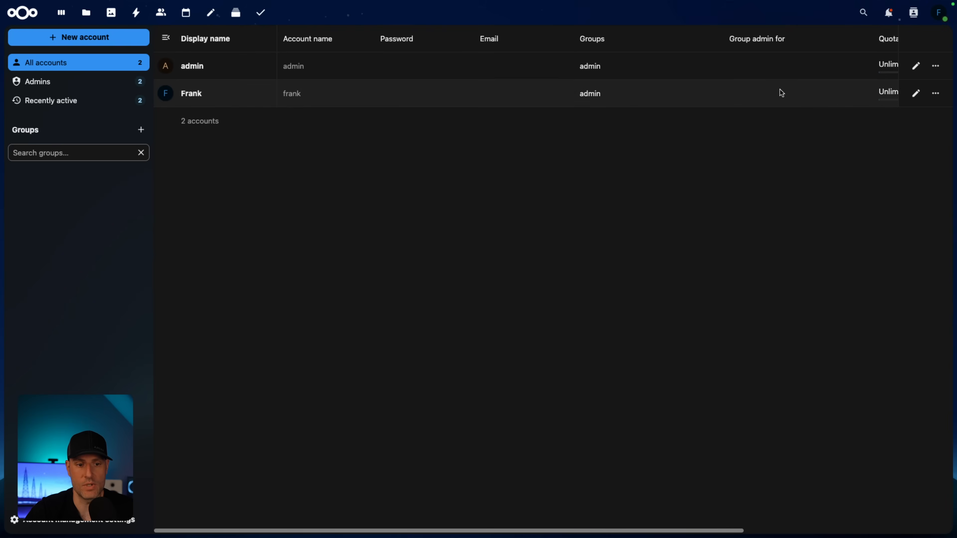
click(937, 69)
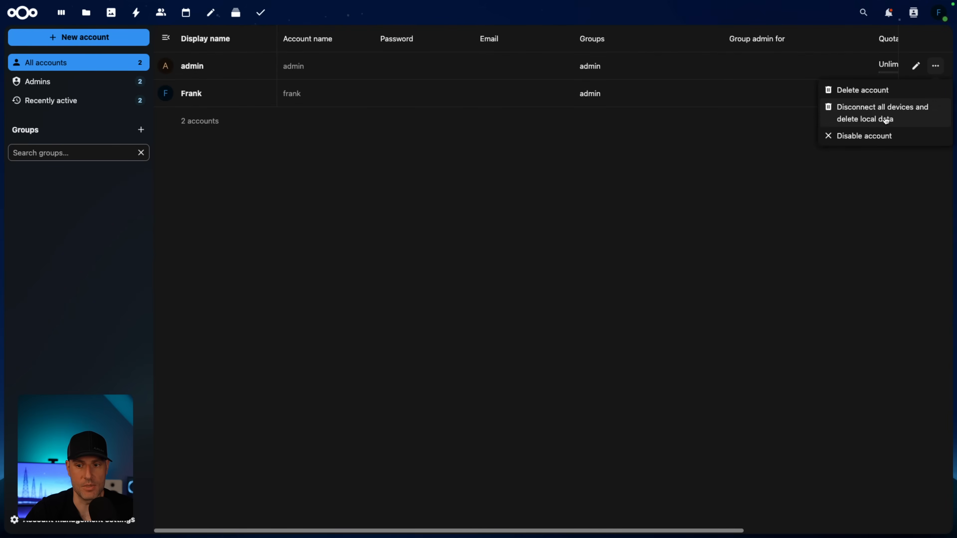
click(869, 140)
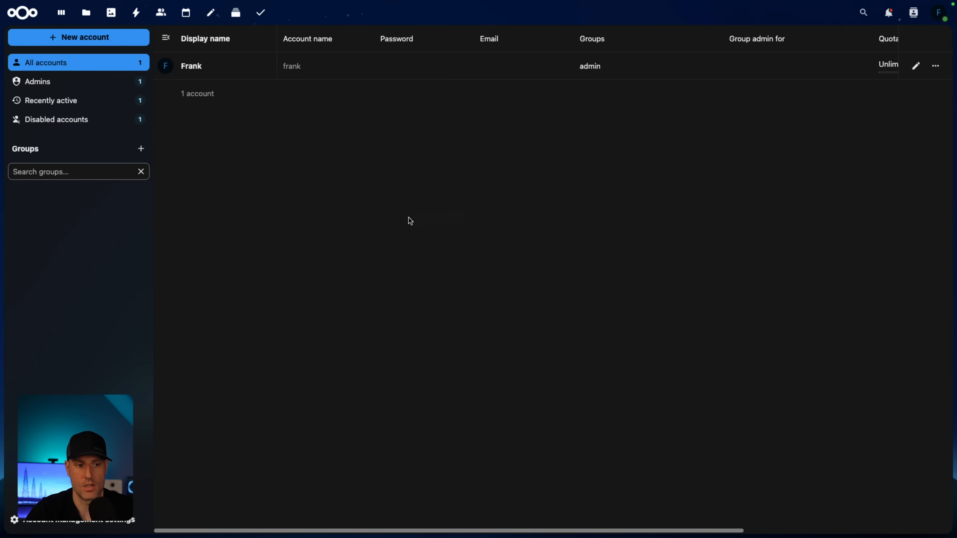
Step: View the Nextcloud files, and in Synology File Station browse to the new user's files folder in the Nextcloud share
click(86, 13)
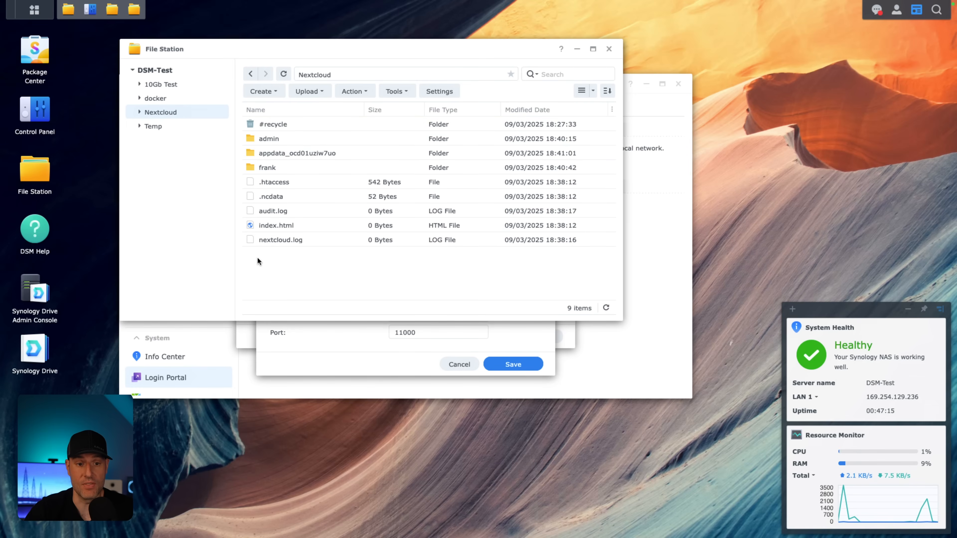
double_click(263, 167)
double_click(263, 139)
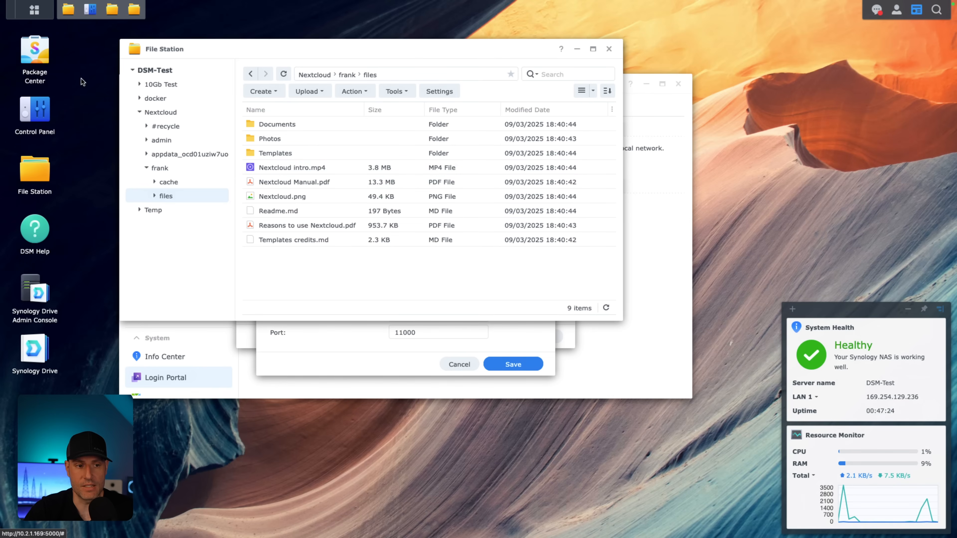
Step: In Snapshot Replication, open the snapshot settings of the Nextcloud shared folder
click(34, 10)
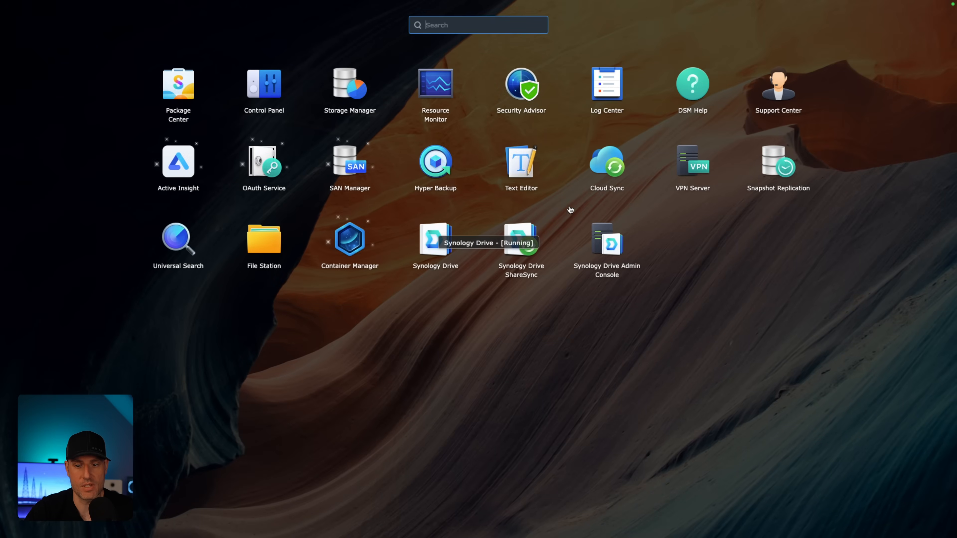
click(790, 177)
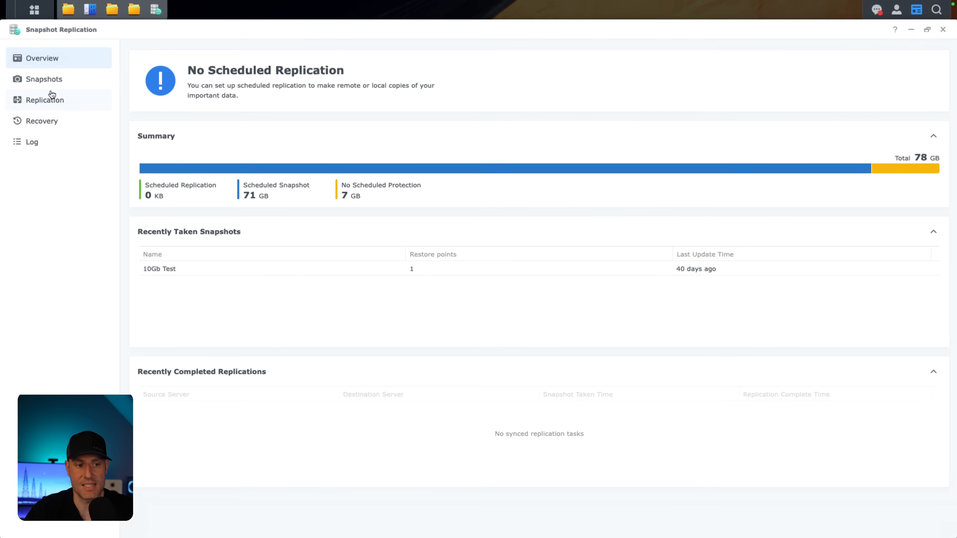
click(50, 80)
click(228, 267)
click(202, 76)
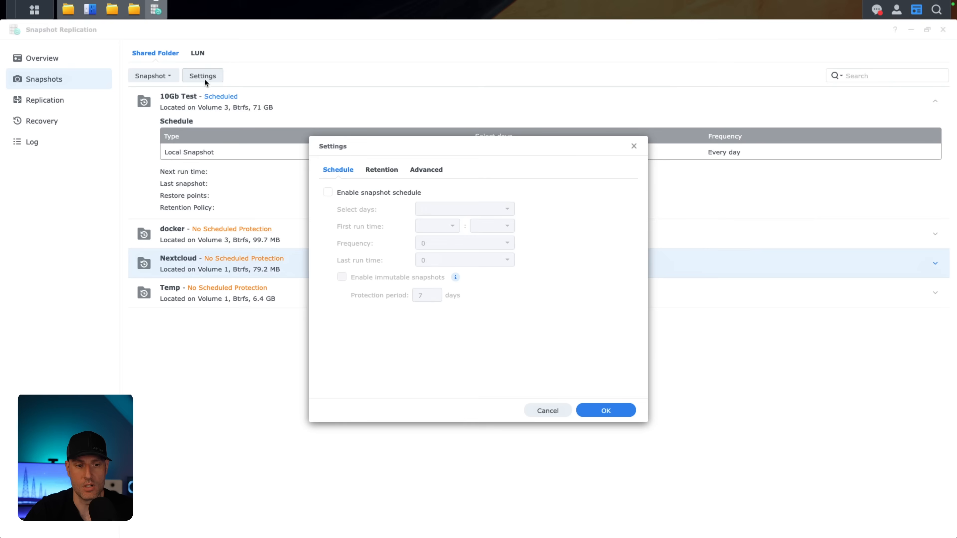
Step: Enable a daily snapshot schedule for the Nextcloud share with a frequency of every 1 hours
click(373, 192)
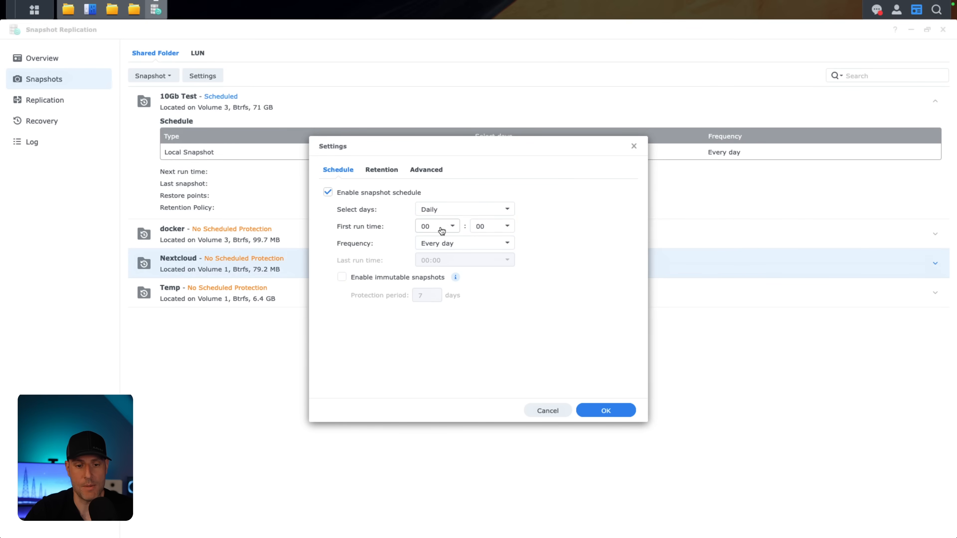
click(442, 213)
click(531, 294)
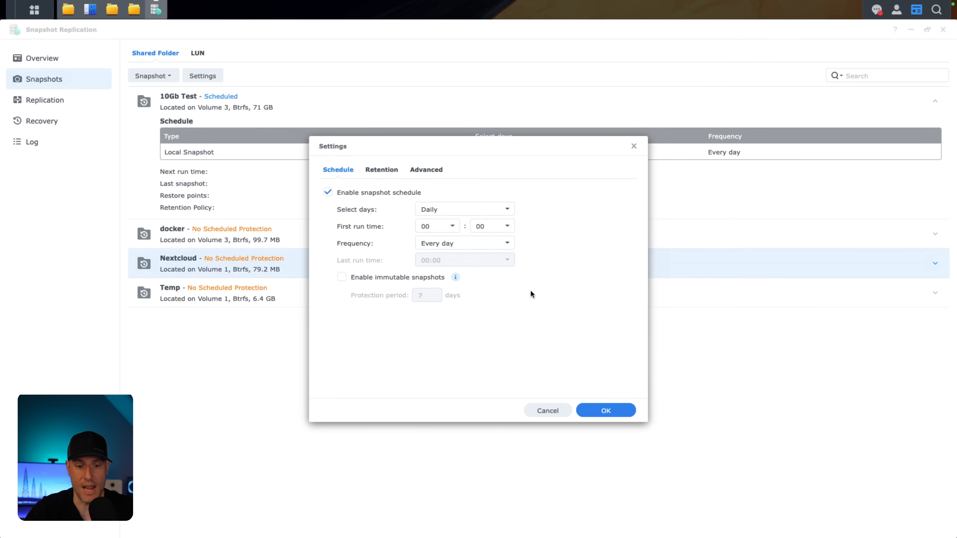
click(467, 243)
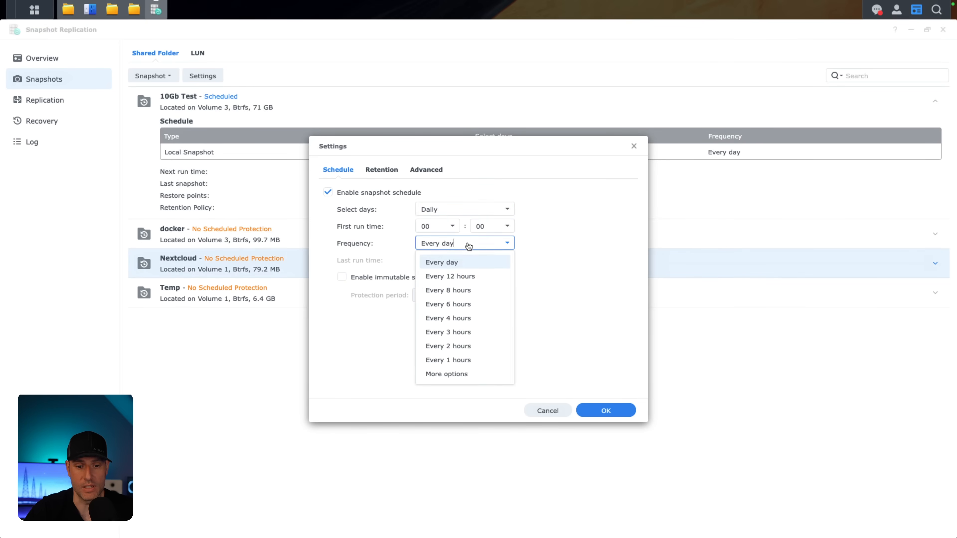
click(459, 362)
Step: Enable the snapshot retention policy and set the number of latest snapshots to keep to 30
click(382, 170)
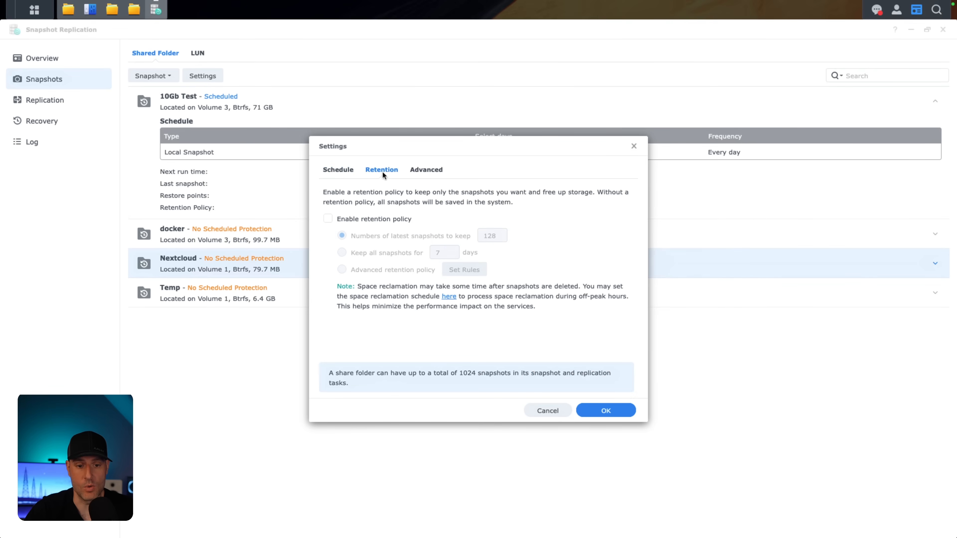
click(358, 218)
double_click(491, 235)
text(30)
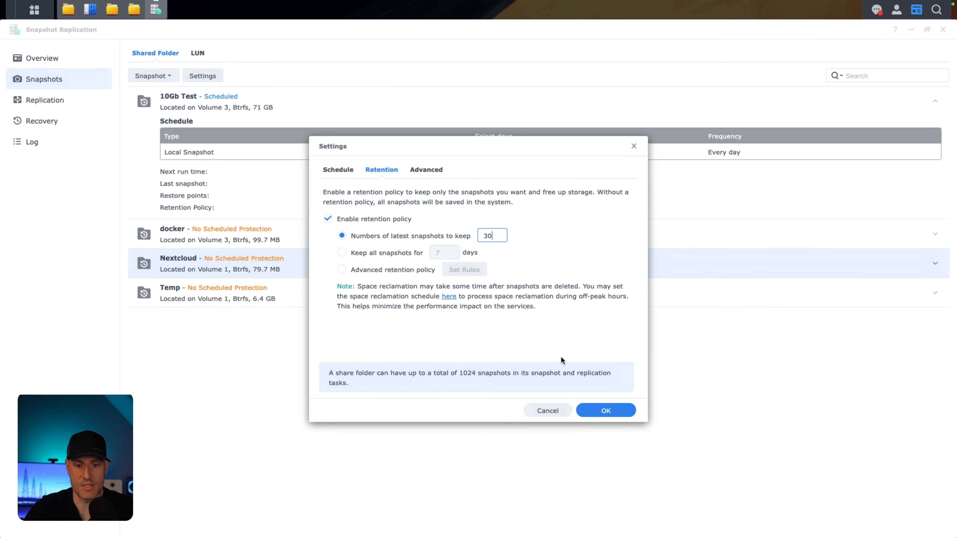
Step: Save the snapshot schedule and retention settings for the Nextcloud shared folder
click(609, 411)
click(594, 300)
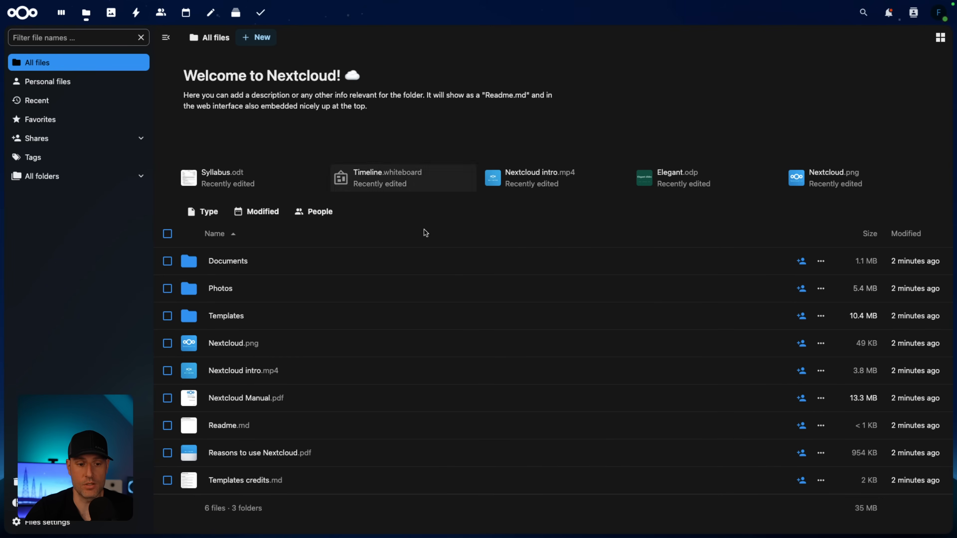
Step: Open the Documents folder in Nextcloud and select the page's server address
click(288, 273)
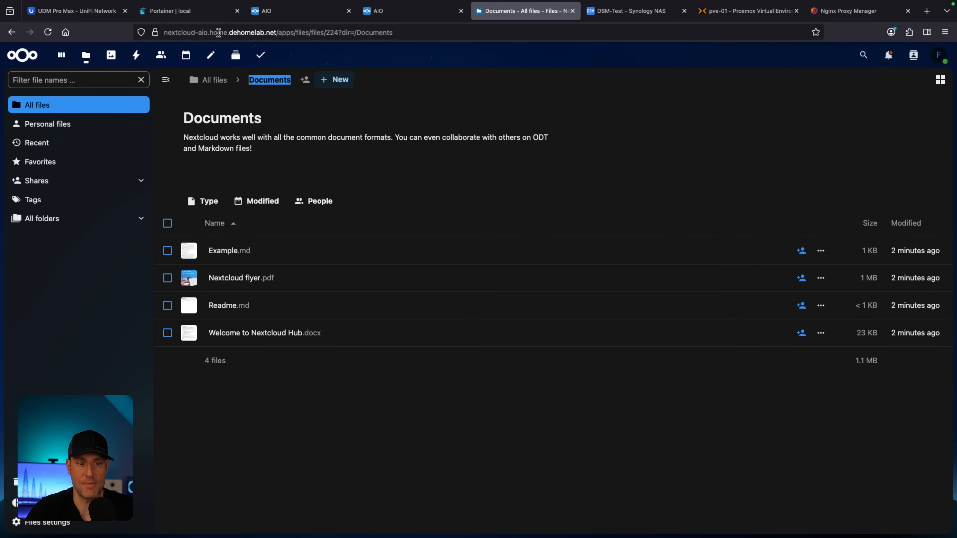
click(212, 38)
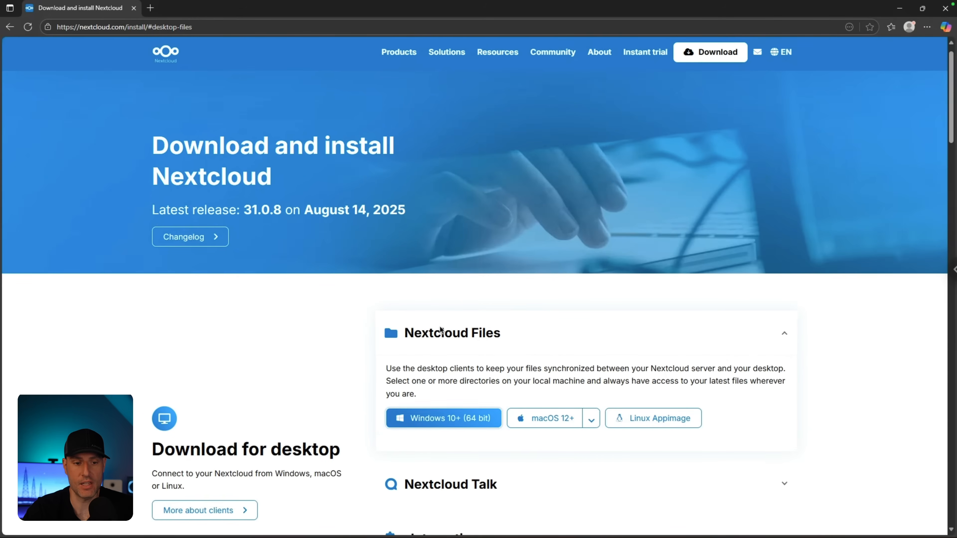
Step: Get the Nextcloud Files desktop client for Windows 10+ (64 bit) and set its server address to nextcloud-aio.home.dehomelab.net
click(444, 423)
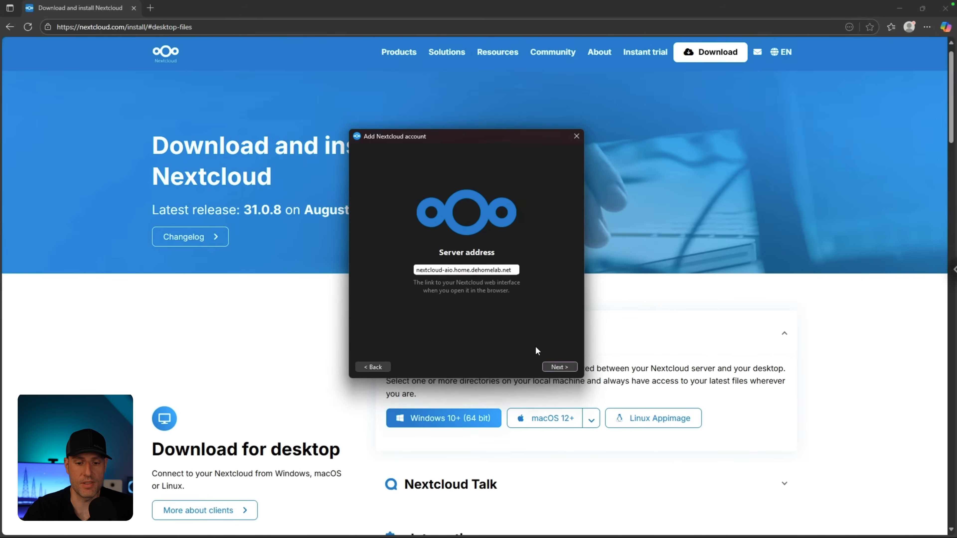
click(554, 365)
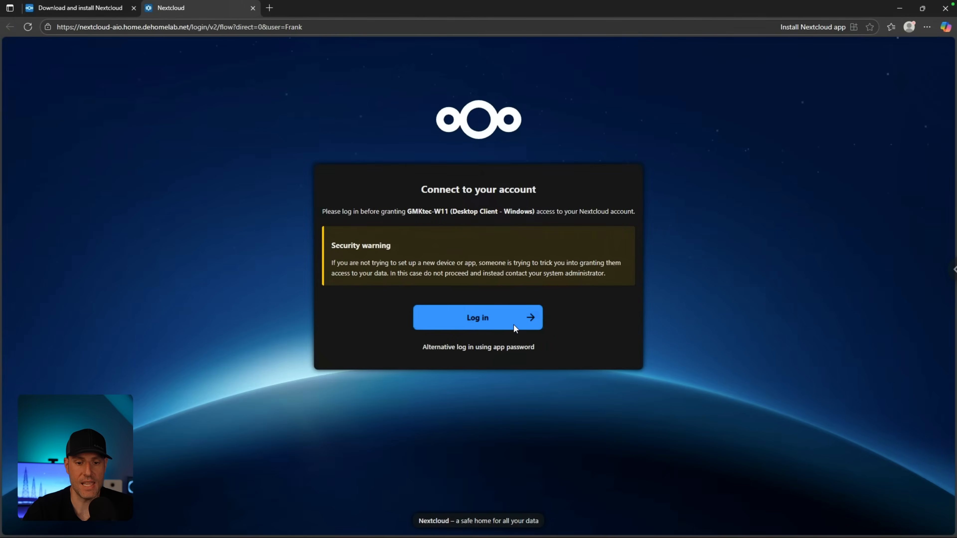
Step: Log in to grant the desktop client access to the Nextcloud account, and skip its folders configuration
click(486, 321)
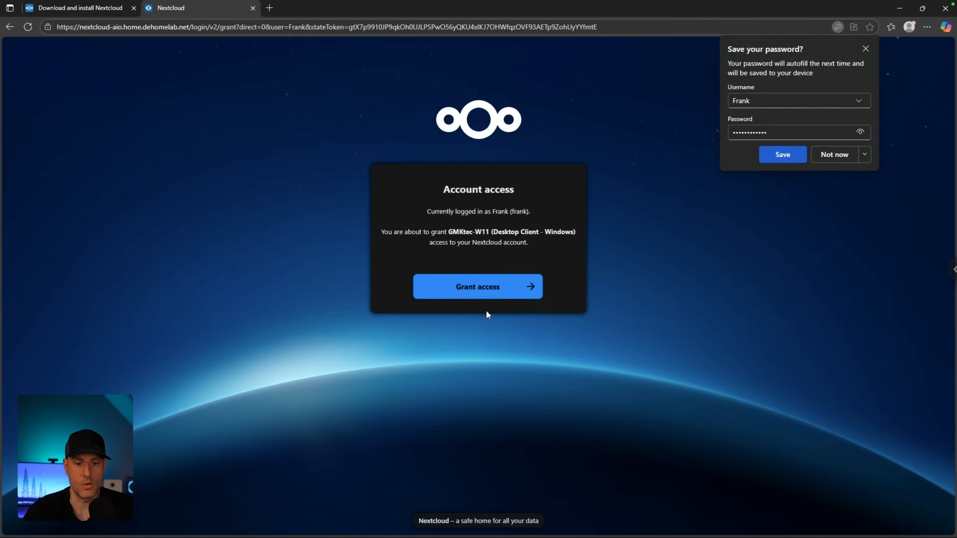
click(484, 290)
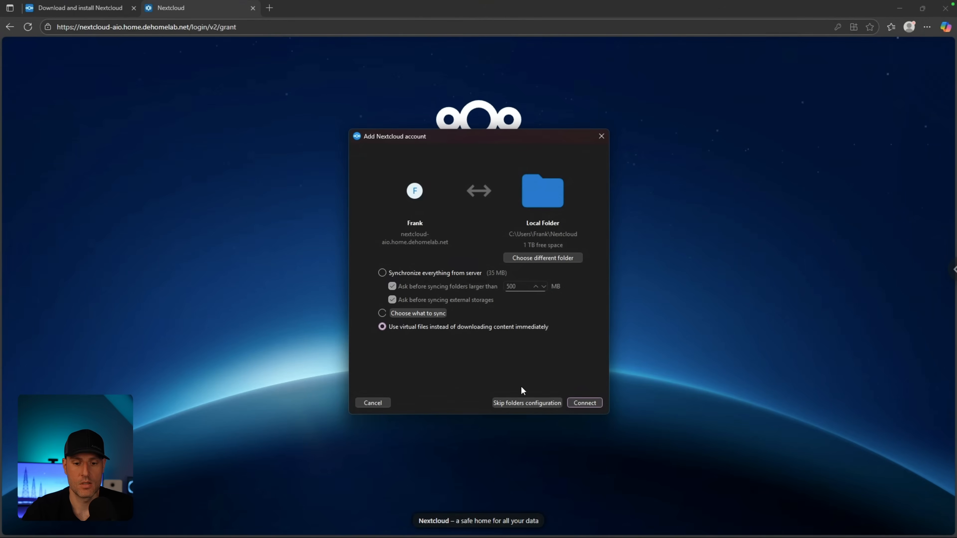
click(522, 402)
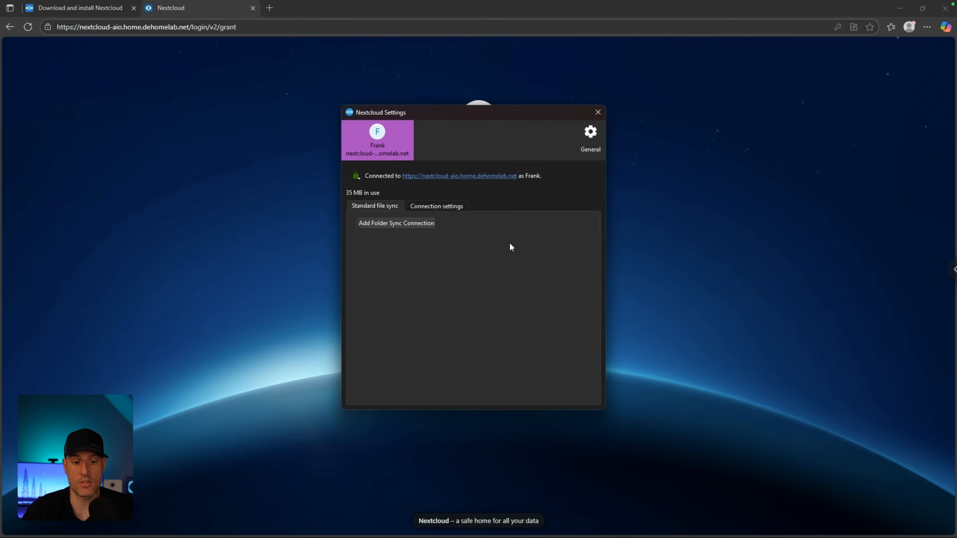
Step: Start a folder sync connection in the desktop client with Nextcloud Documents as the local folder
click(391, 225)
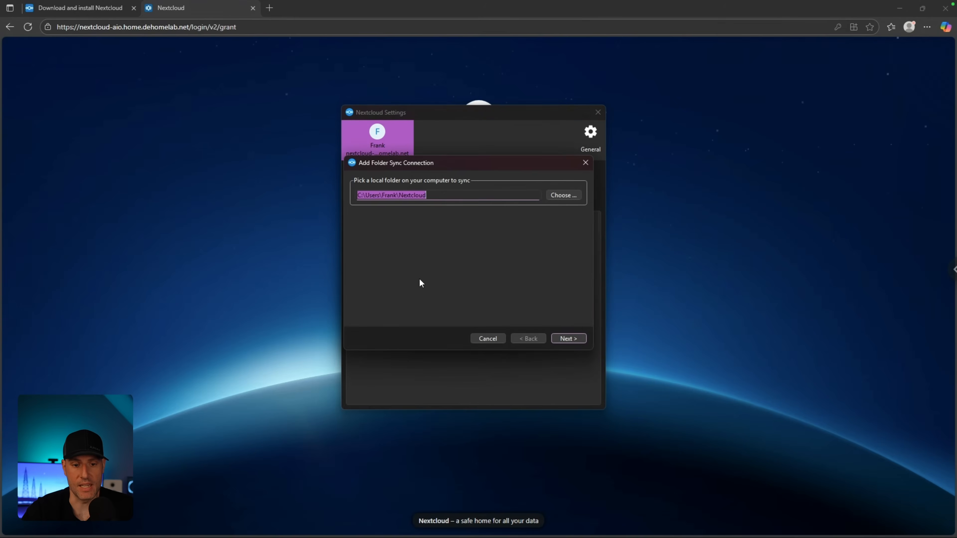
click(570, 195)
click(466, 309)
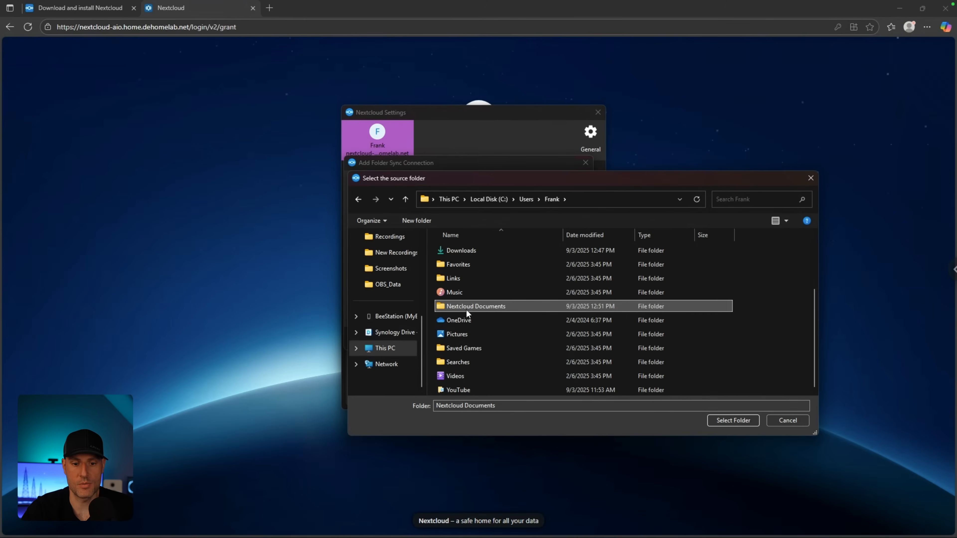
click(733, 420)
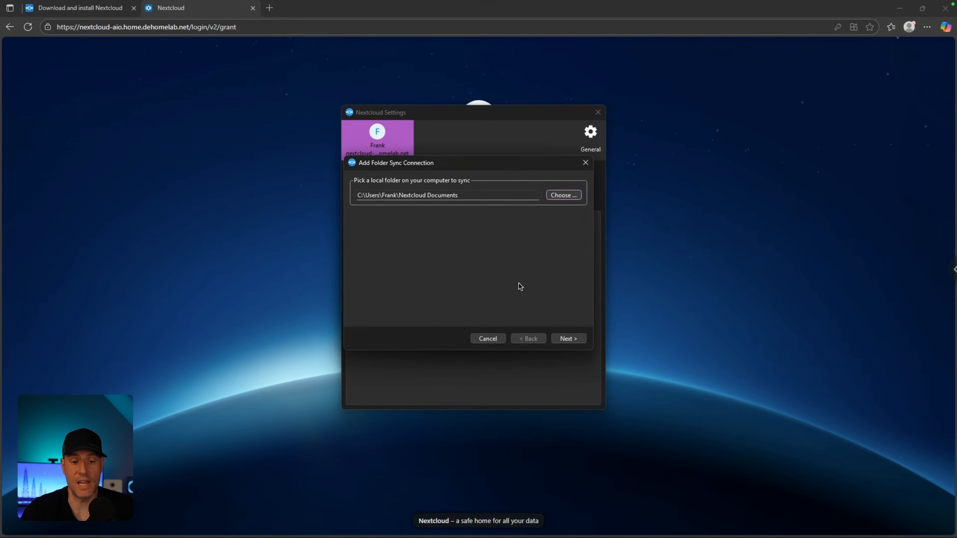
Step: Choose Documents as the remote destination folder and add the sync connection with virtual files enabled
click(561, 337)
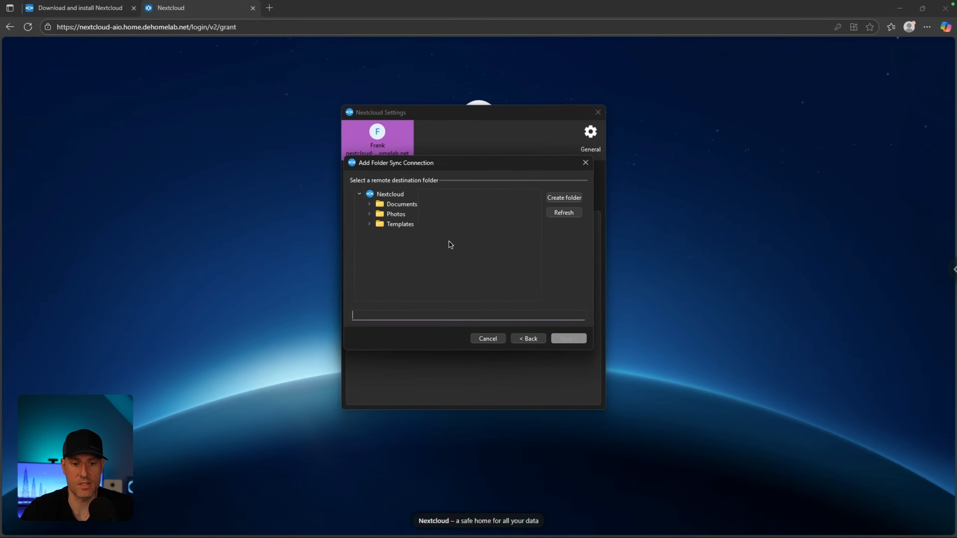
click(400, 208)
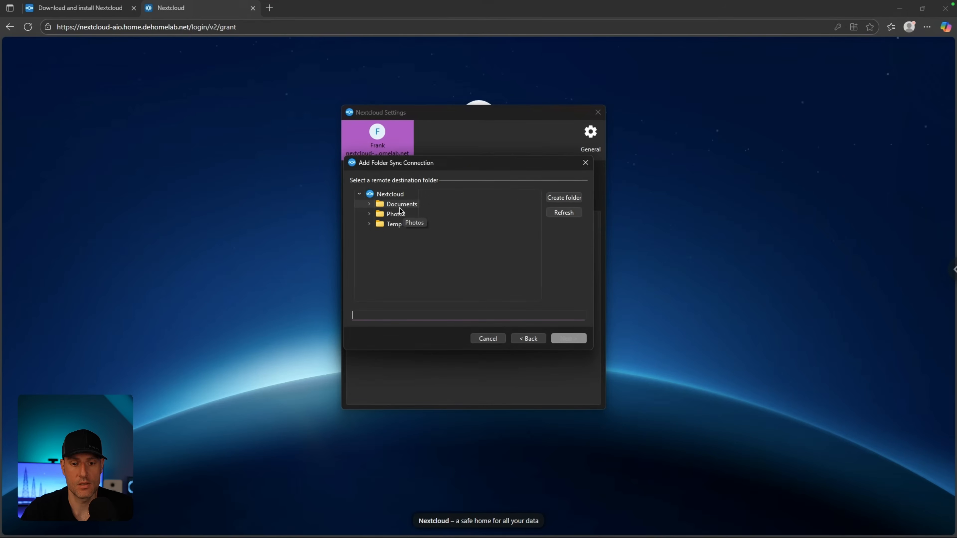
click(561, 339)
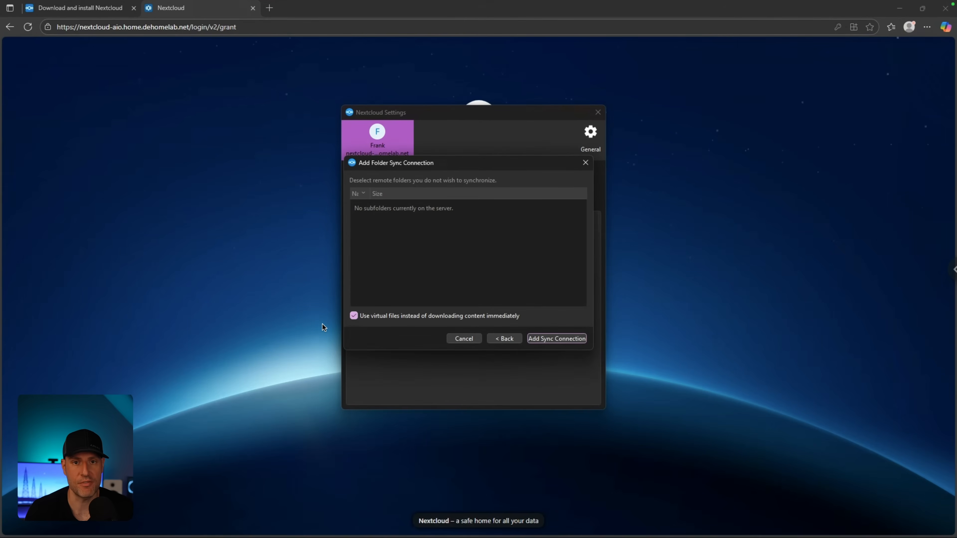
click(555, 340)
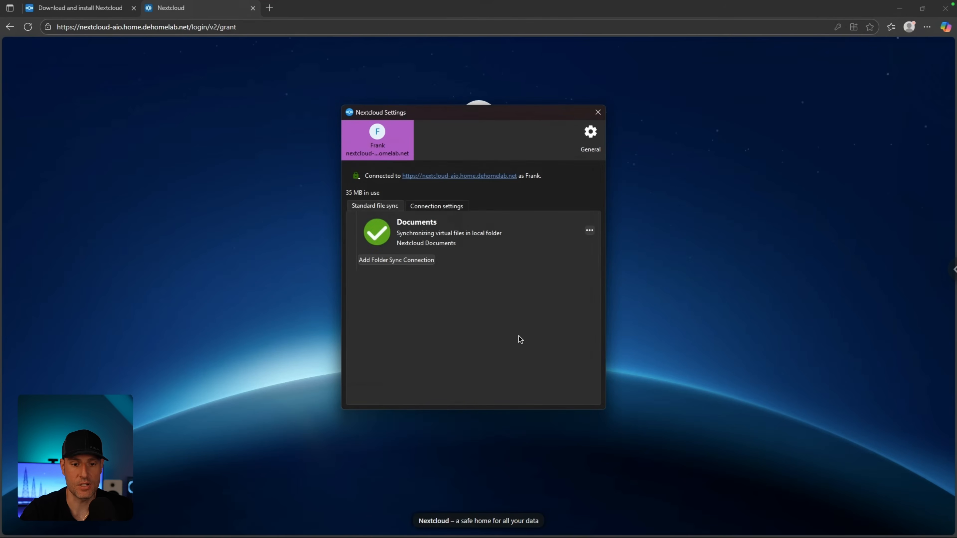
Step: Open the local folder of the Documents sync connection and view Nextcloud flyer.pdf in Microsoft Edge, just once
click(590, 231)
click(609, 242)
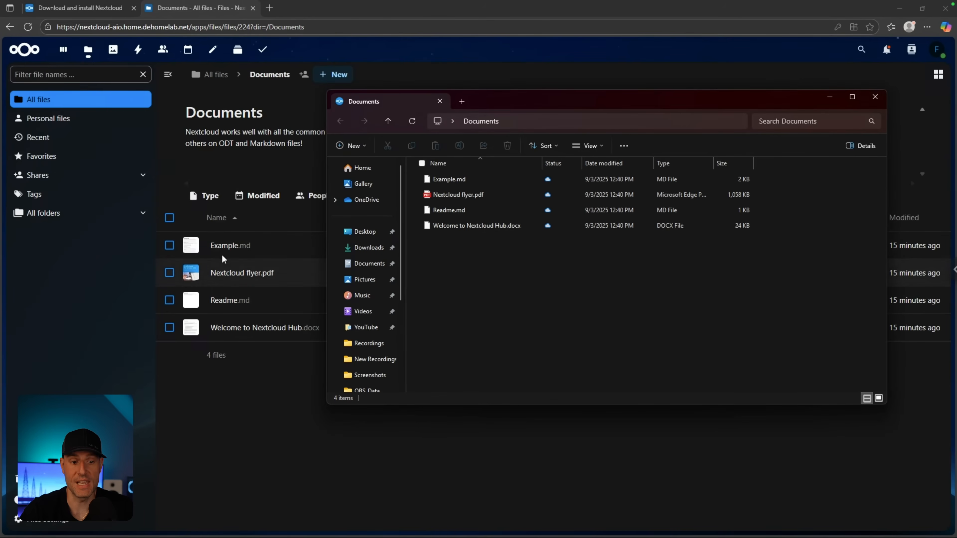
double_click(451, 196)
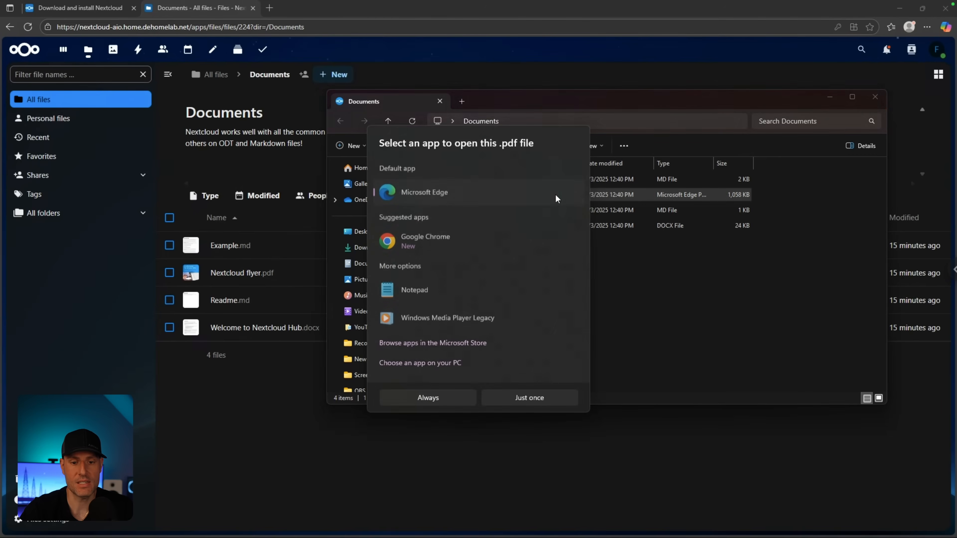
click(528, 401)
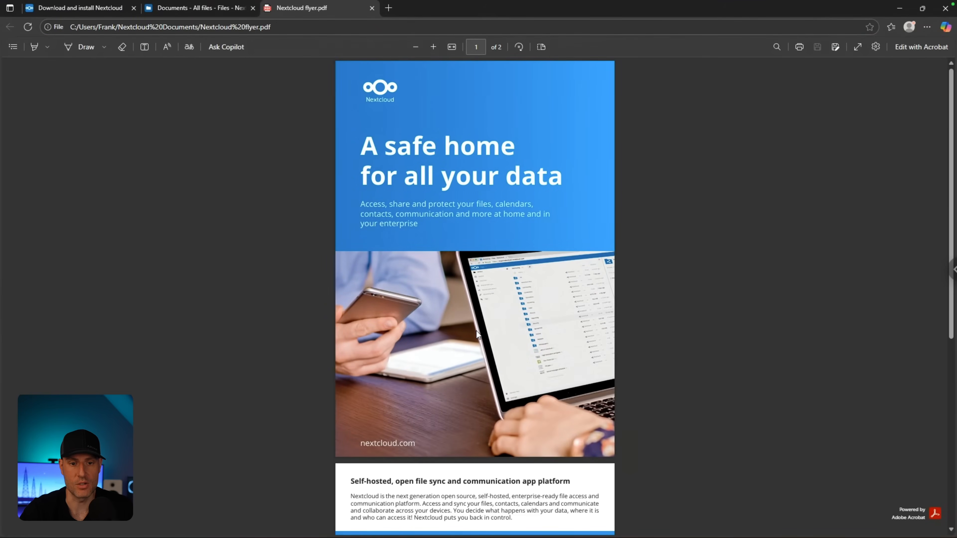
Step: Return to the synced Documents folder and free up the local space used by Nextcloud flyer.pdf
key(alt+Tab)
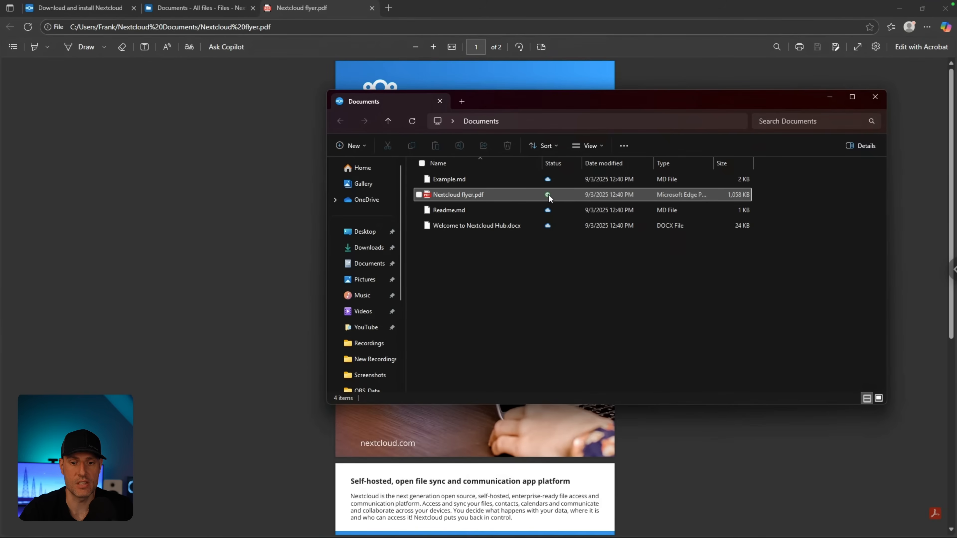
right_click(549, 195)
click(587, 329)
mouse_move(610, 335)
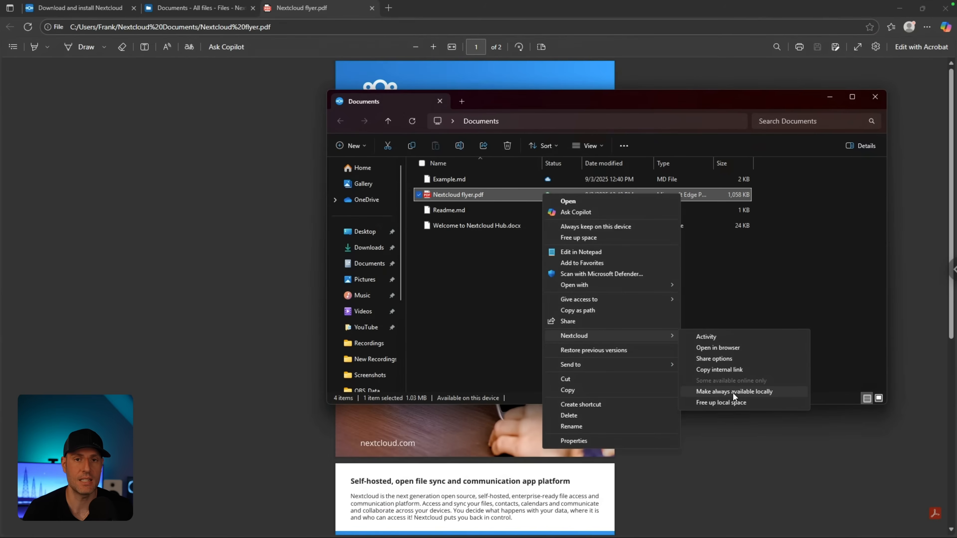
click(716, 402)
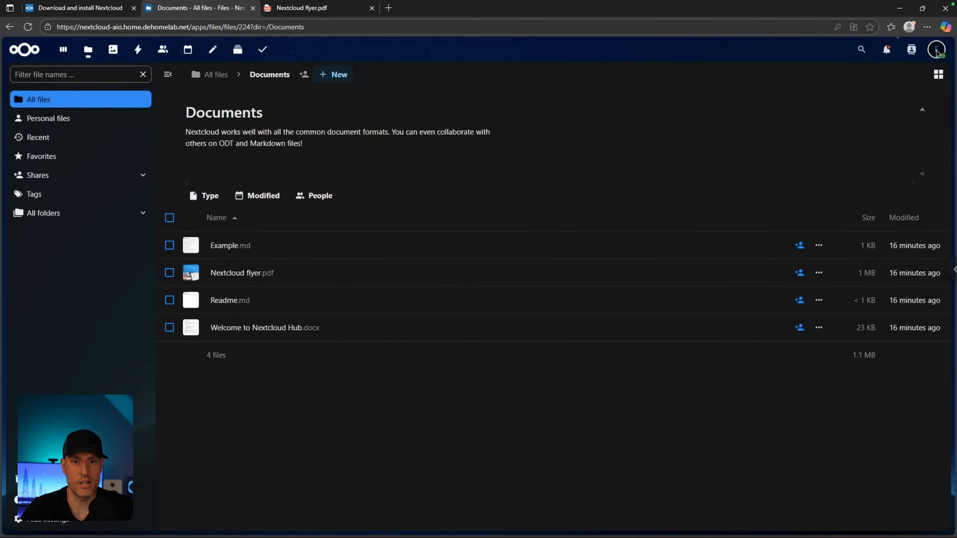
Step: Open the Nextcloud app store from the account menu and look through the featured apps
click(937, 51)
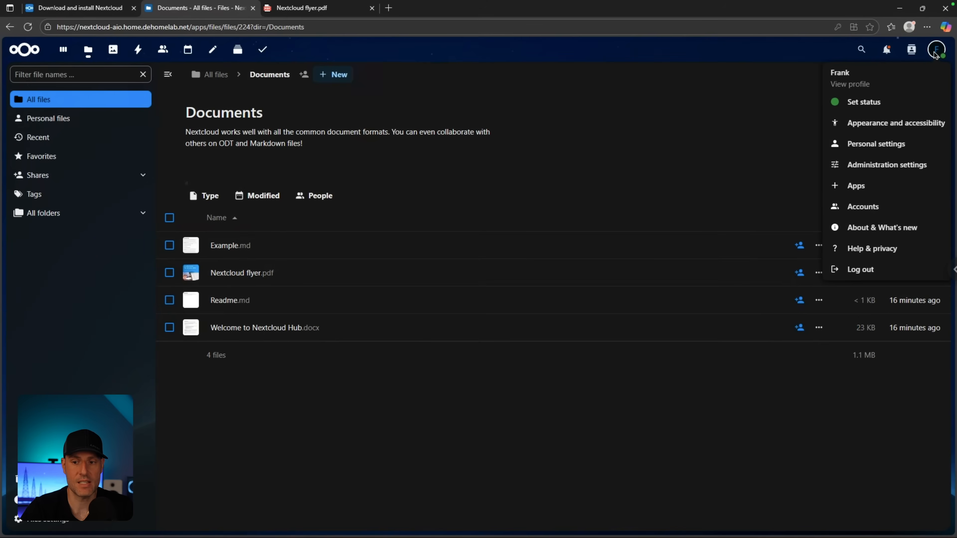
click(855, 187)
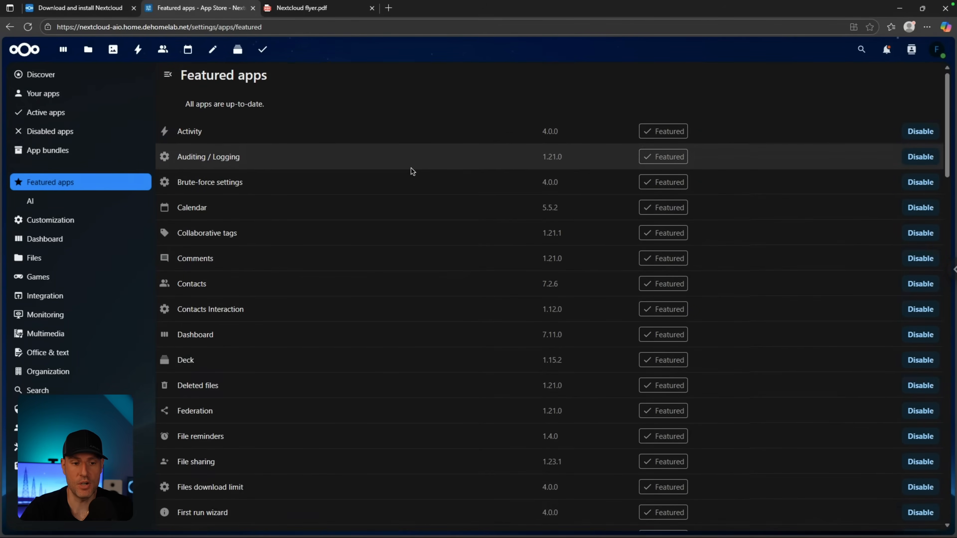
scroll(411, 168, down, 20)
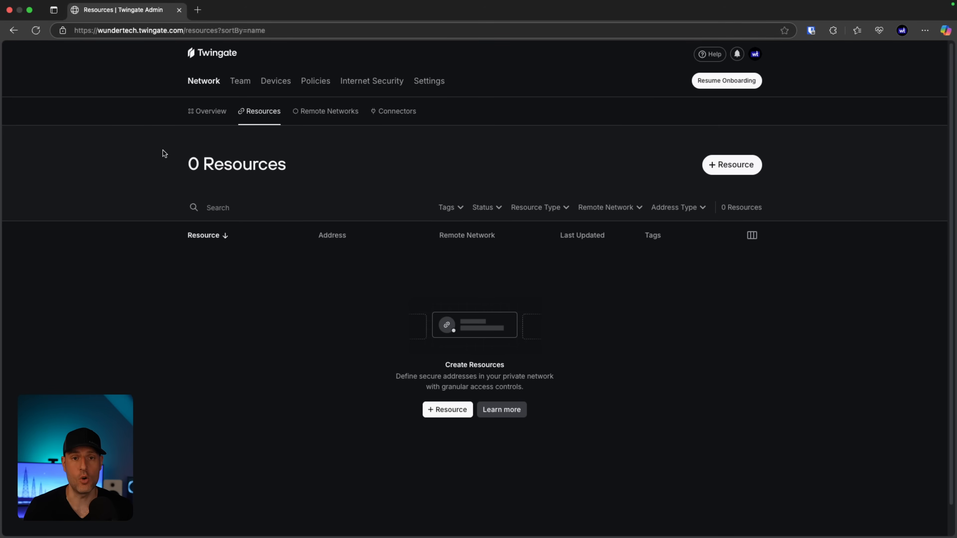
Step: In Twingate, add an On Premise remote network named Home Network and dismiss the new resource form
click(729, 166)
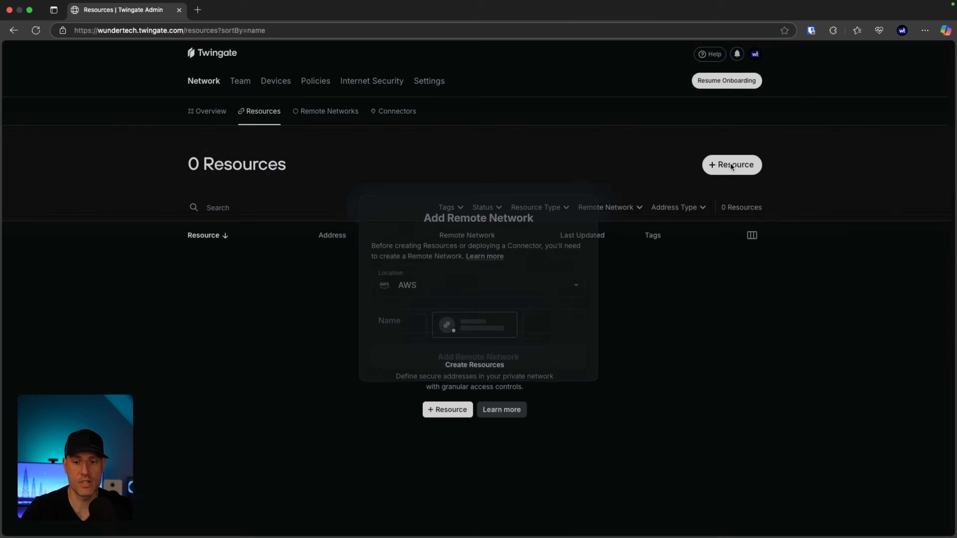
click(455, 284)
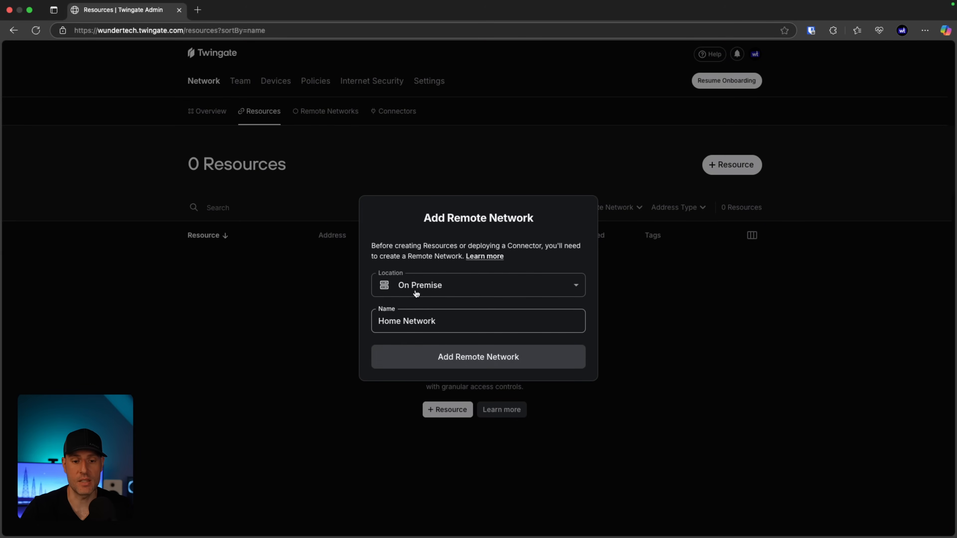
click(515, 260)
click(498, 368)
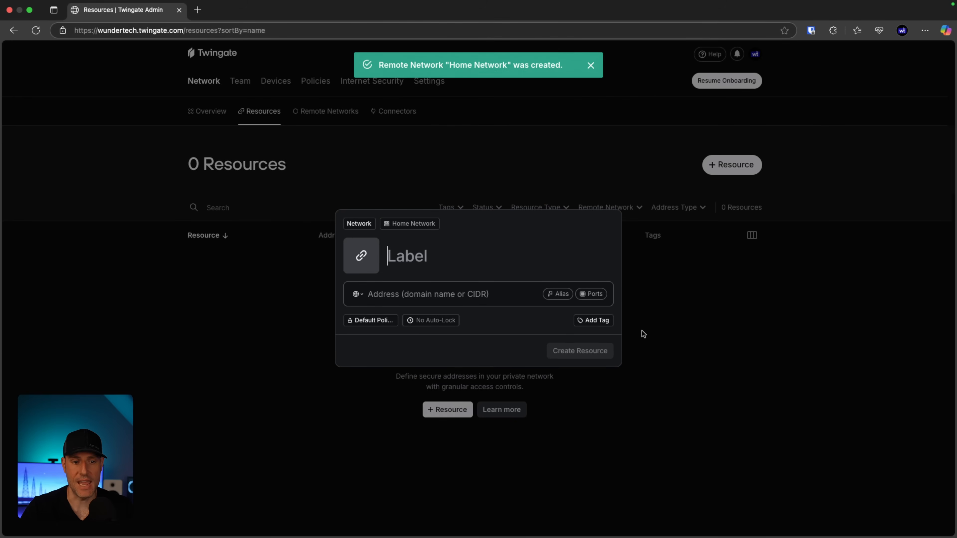
click(657, 330)
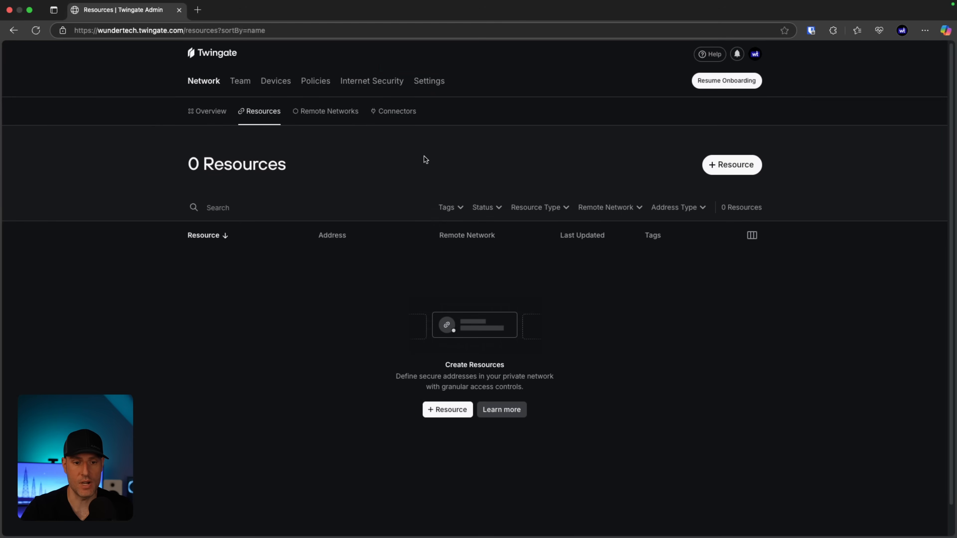
Step: Open the Home Network remote network and choose Linux as the deployment method for the impressive-baboon connector
click(342, 112)
click(341, 247)
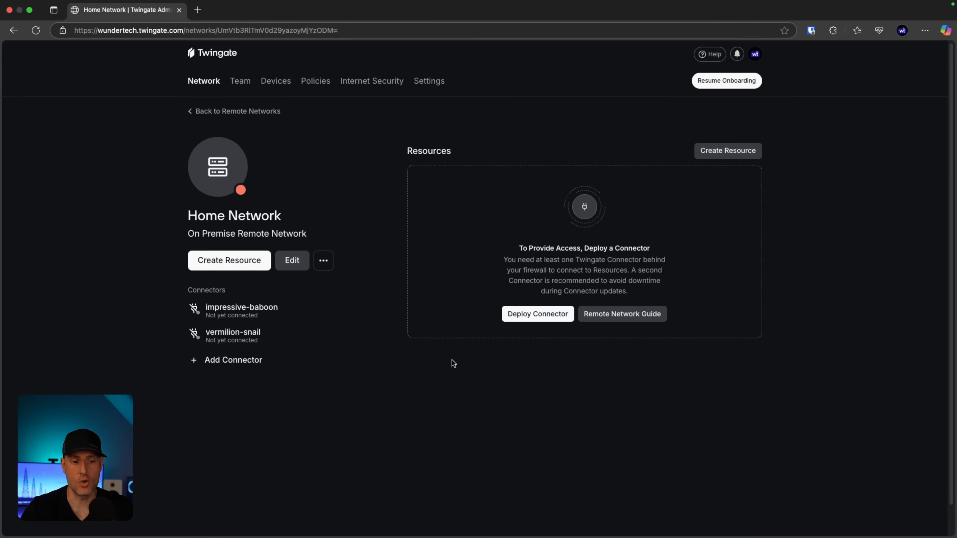
mouse_move(307, 333)
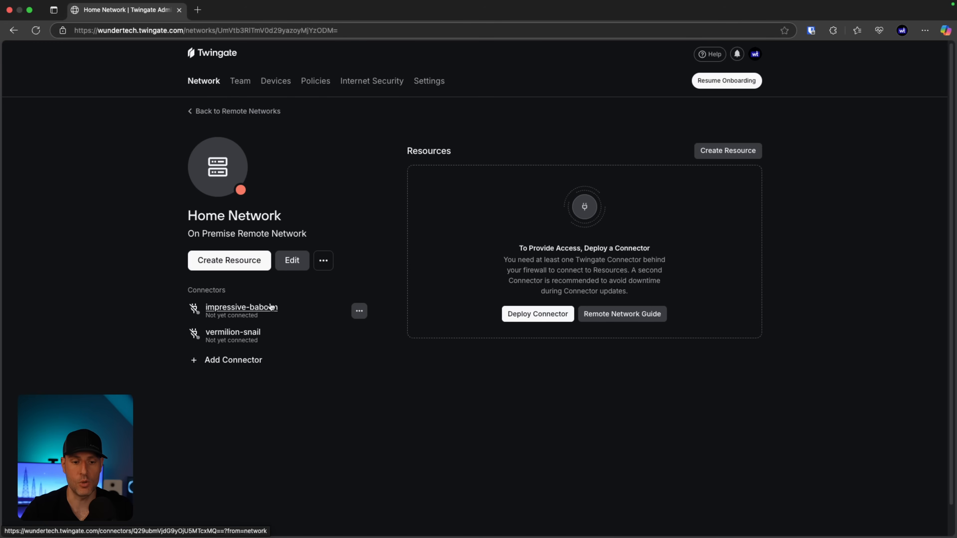
click(552, 319)
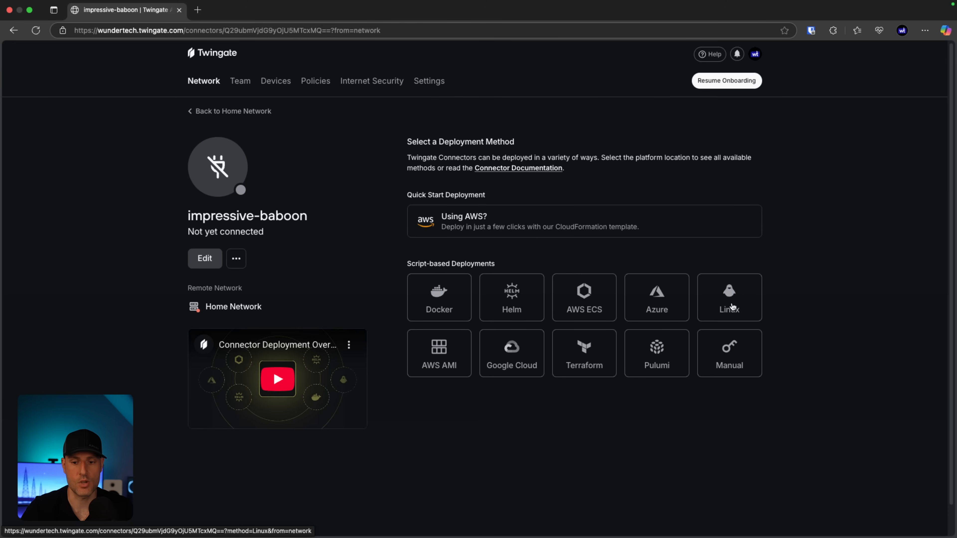
click(732, 306)
Step: Generate the connector's access and refresh tokens and copy the Linux install command
scroll(807, 295, down, 6)
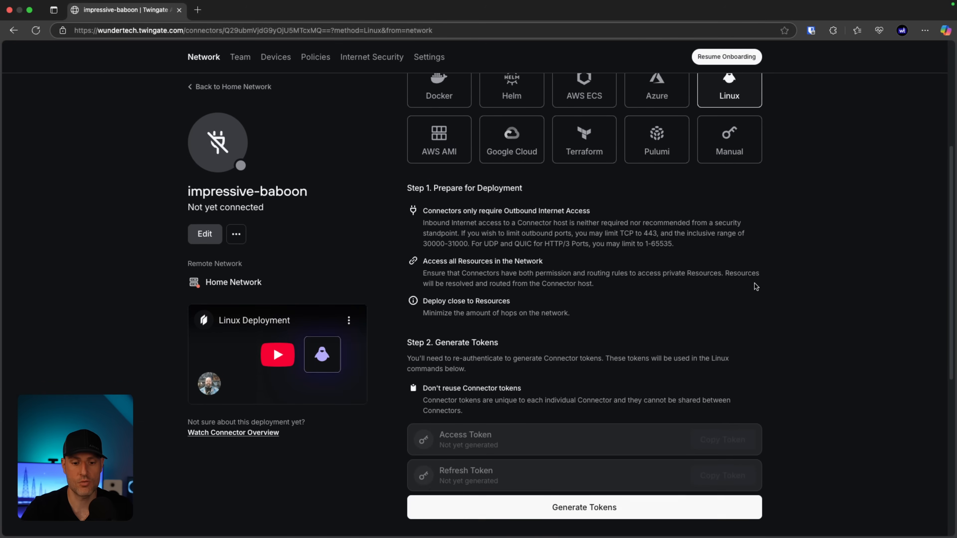
scroll(755, 285, down, 9)
scroll(622, 290, up, 3)
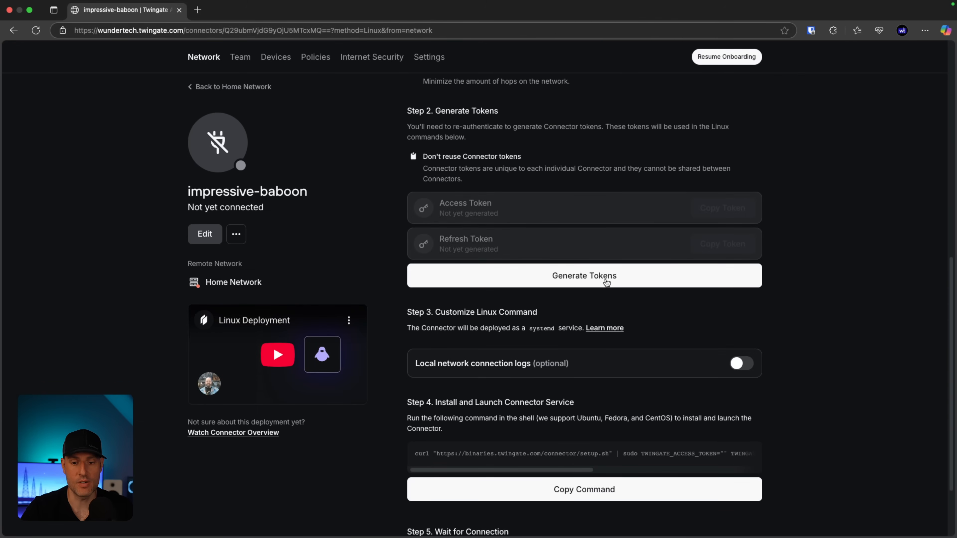
click(608, 278)
click(519, 333)
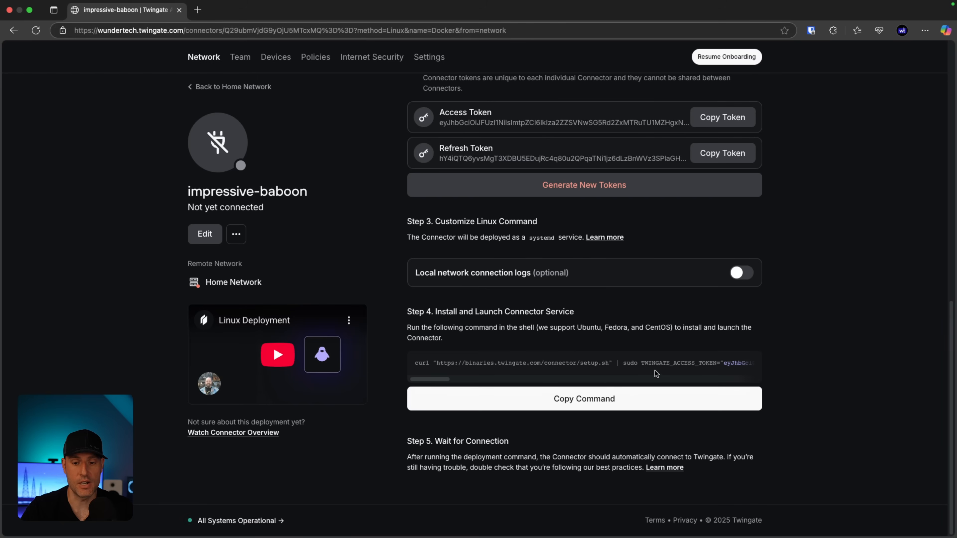
click(593, 399)
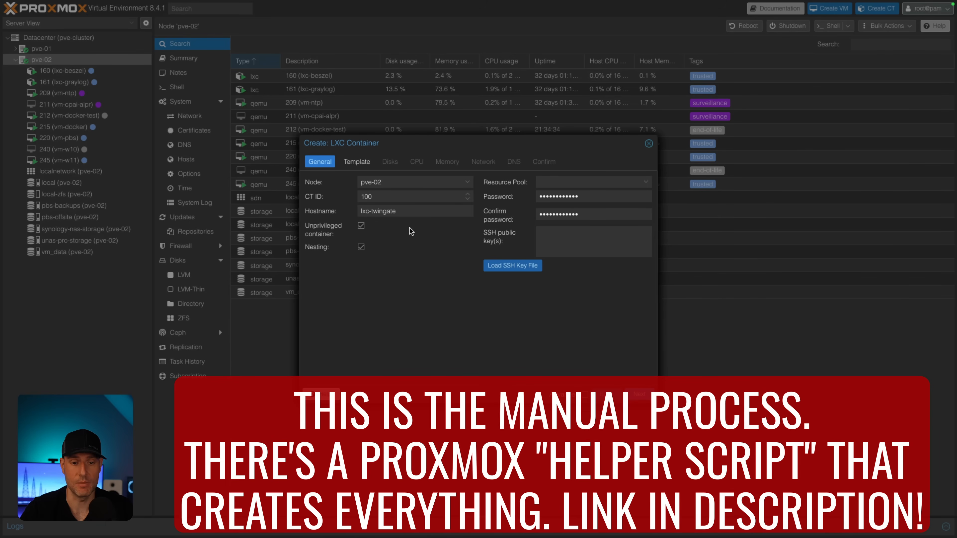
Step: Set the new container's ID to 162 and accept the Ubuntu 24.04 template, vm_data disk, 1 core and 1024 MiB of memory
double_click(382, 196)
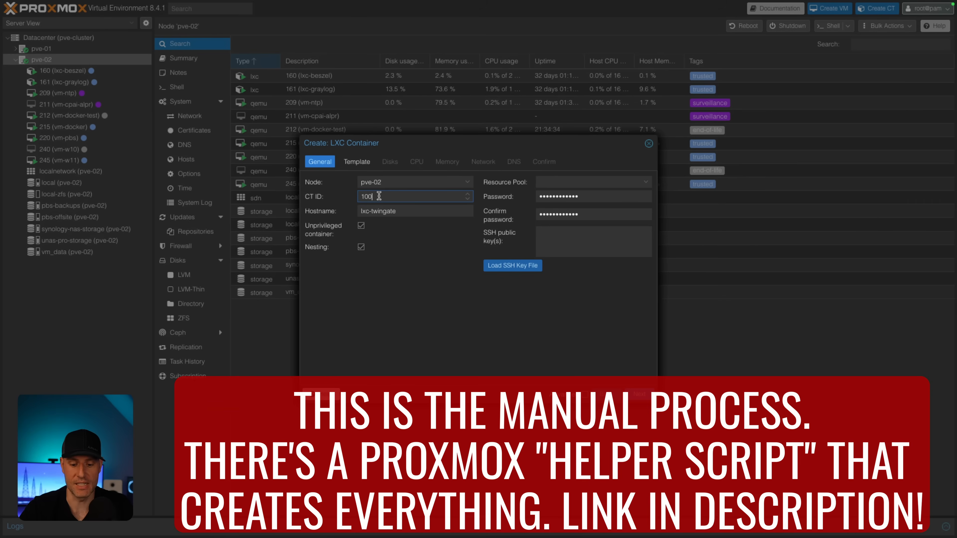
text(162)
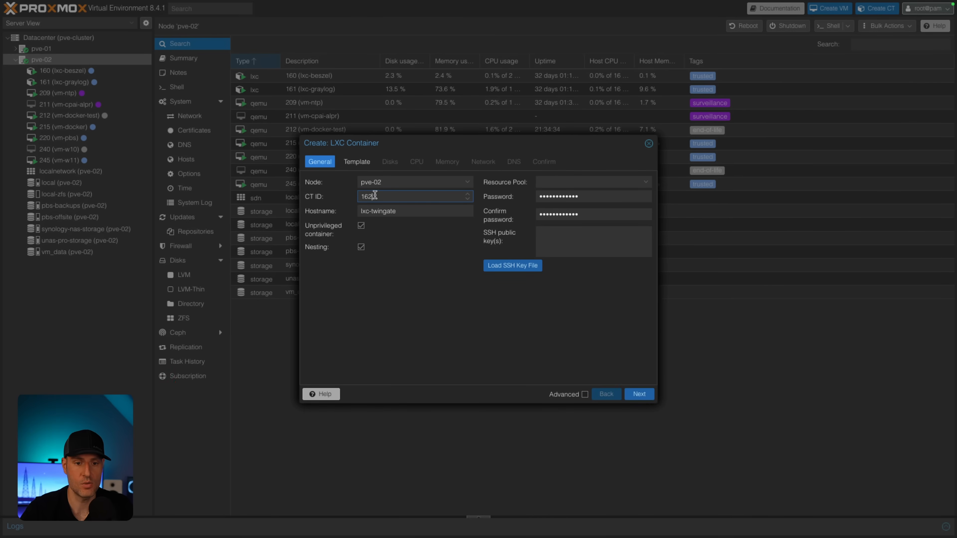
key(Return)
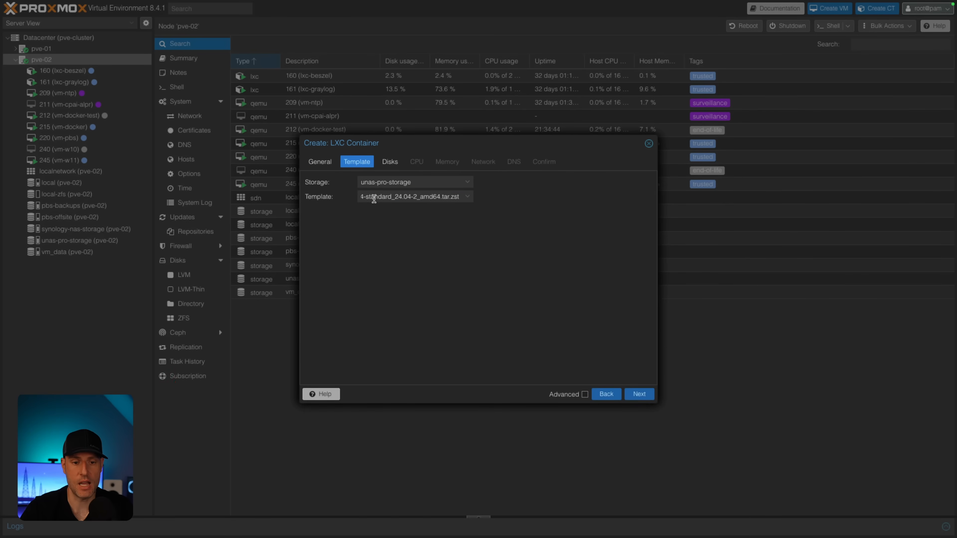
click(389, 162)
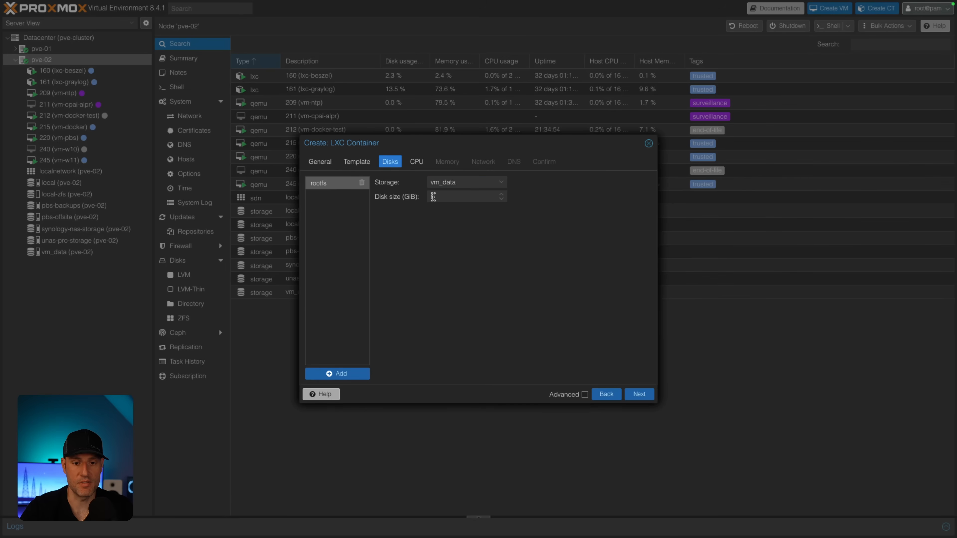
click(419, 162)
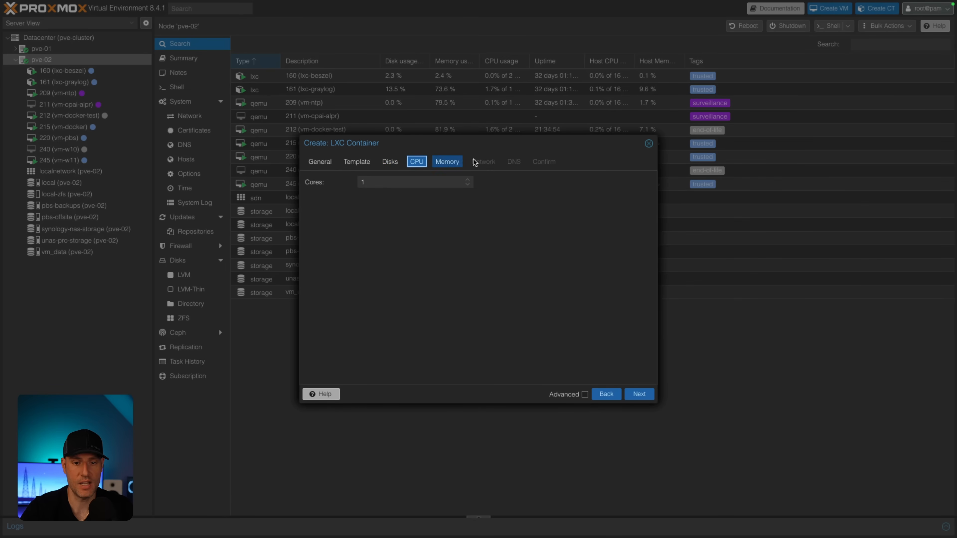
click(457, 165)
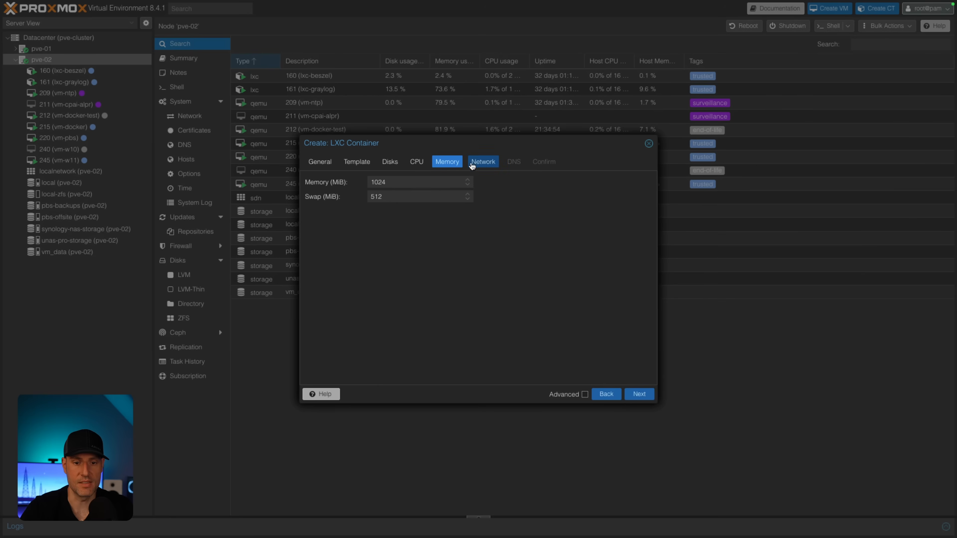
click(481, 162)
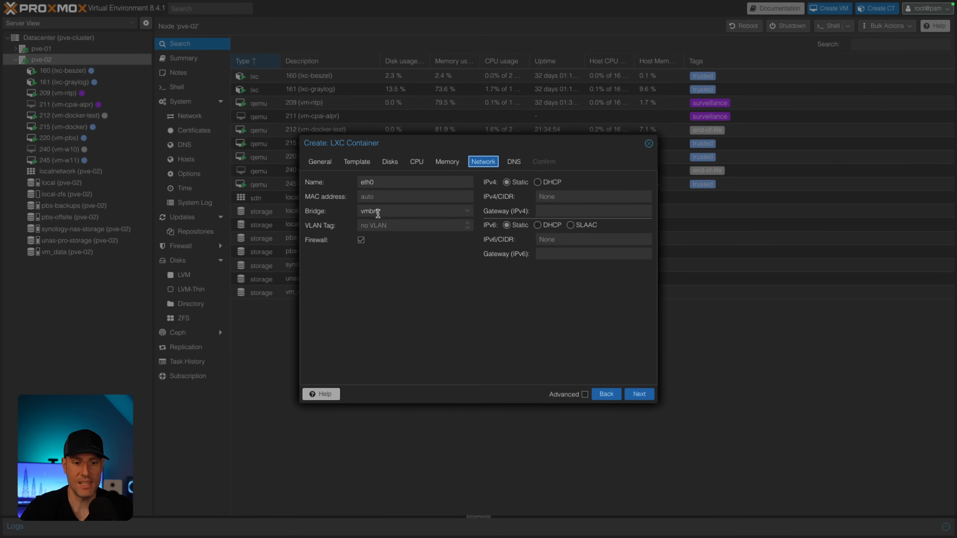
Step: Set the container's network to VLAN tag 240 with IPv4 by DHCP, and create the container with start after creation enabled
click(379, 226)
text(240)
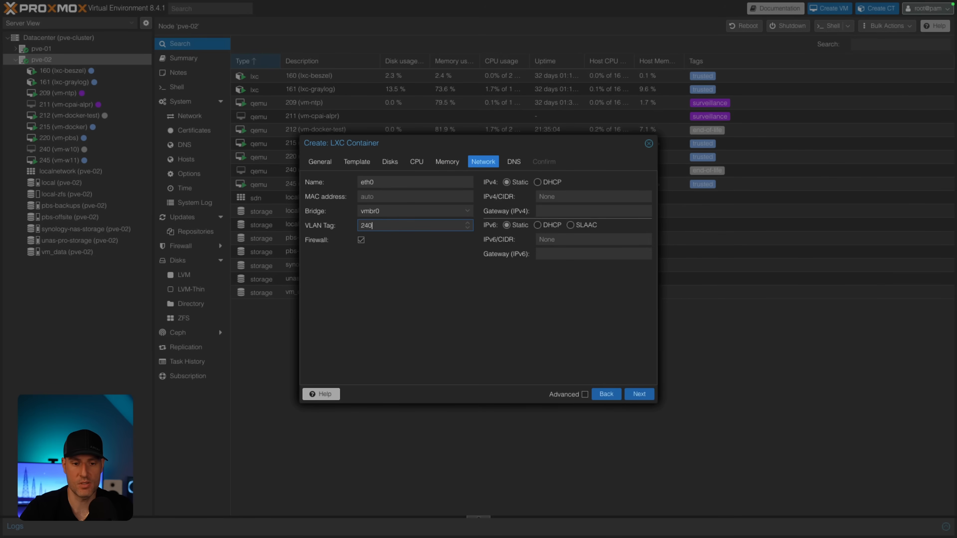
click(393, 273)
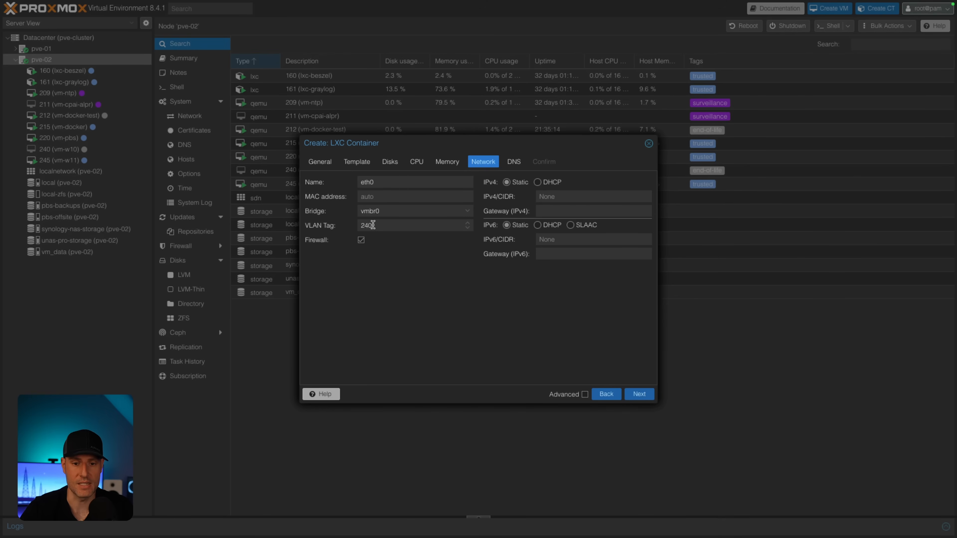
click(537, 183)
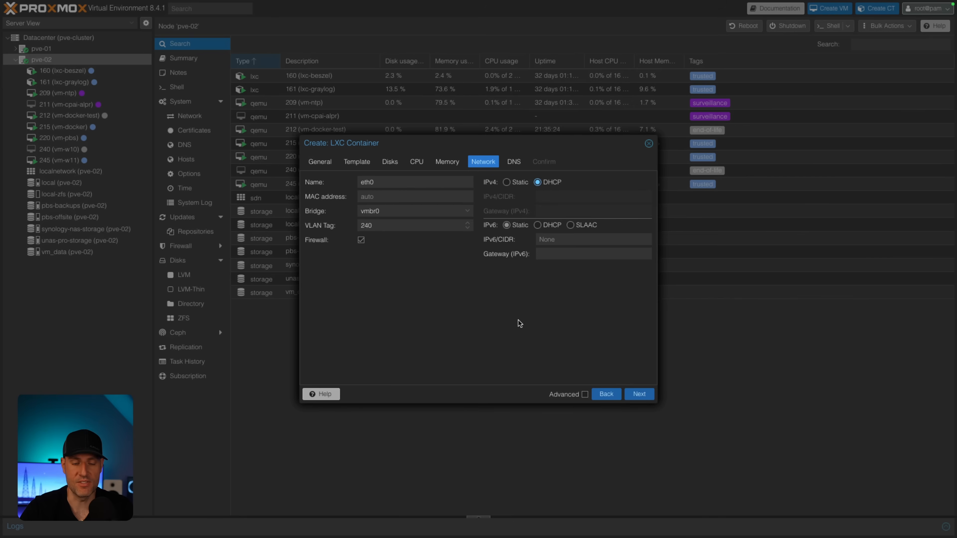
click(514, 162)
click(537, 166)
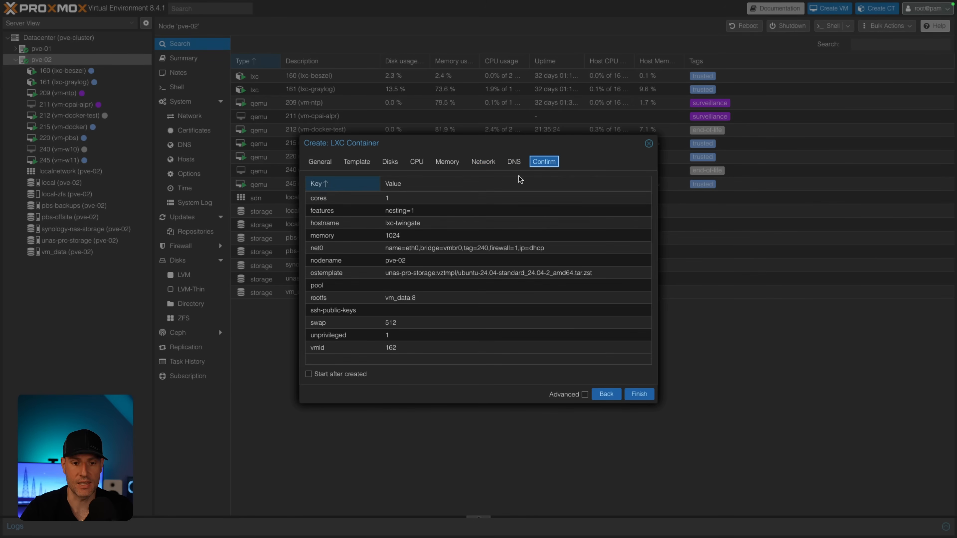
click(357, 375)
click(650, 395)
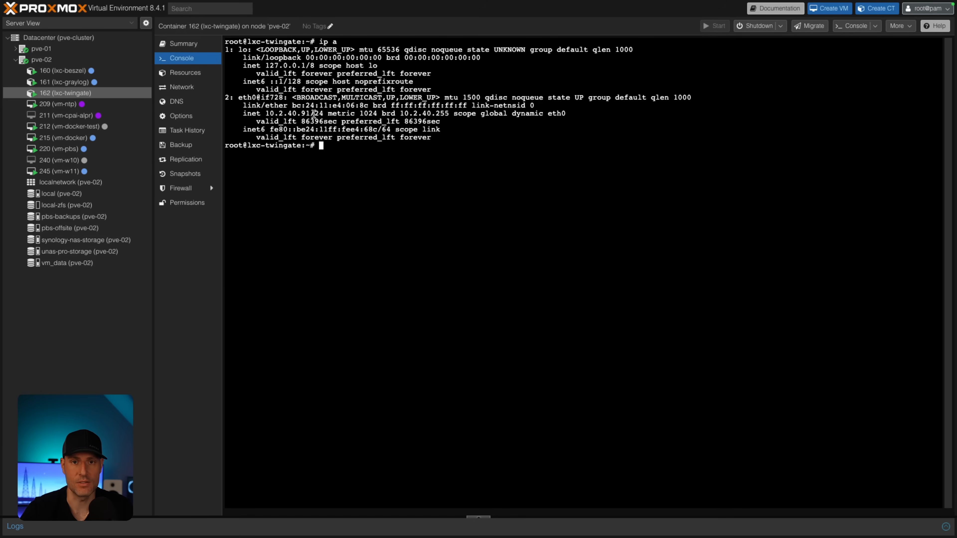
Step: Update the packages with apt in the lxc-twingate container's console and clear the console output
text(apt update)
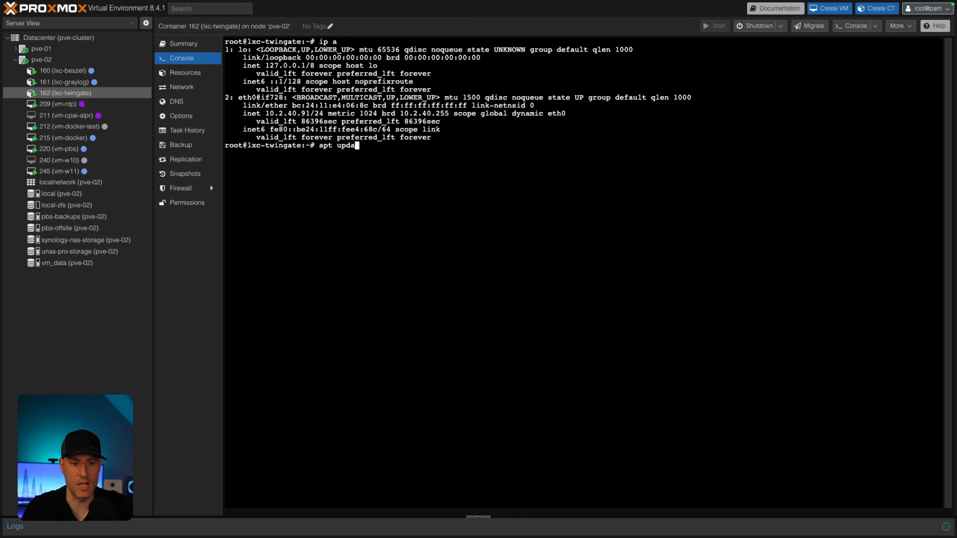
key(Return)
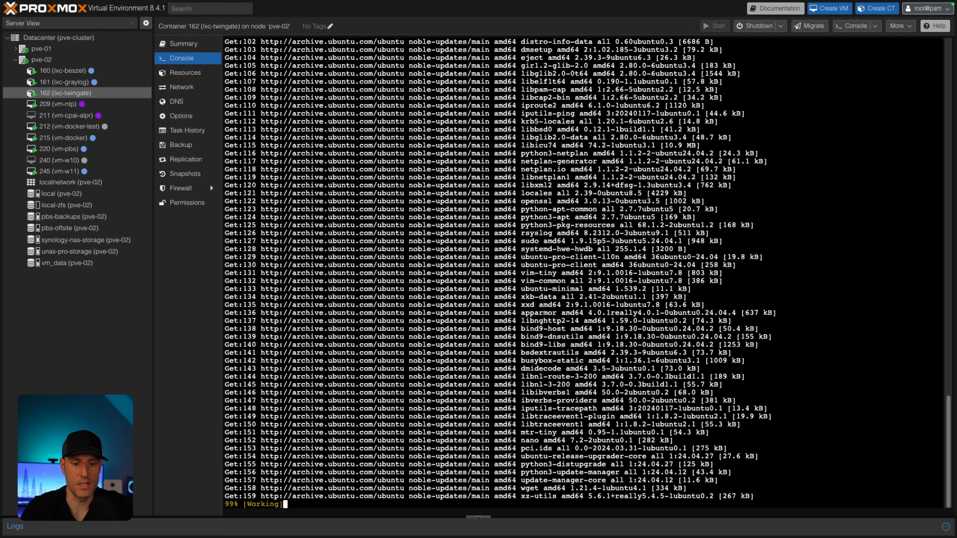
key(ctrl+l)
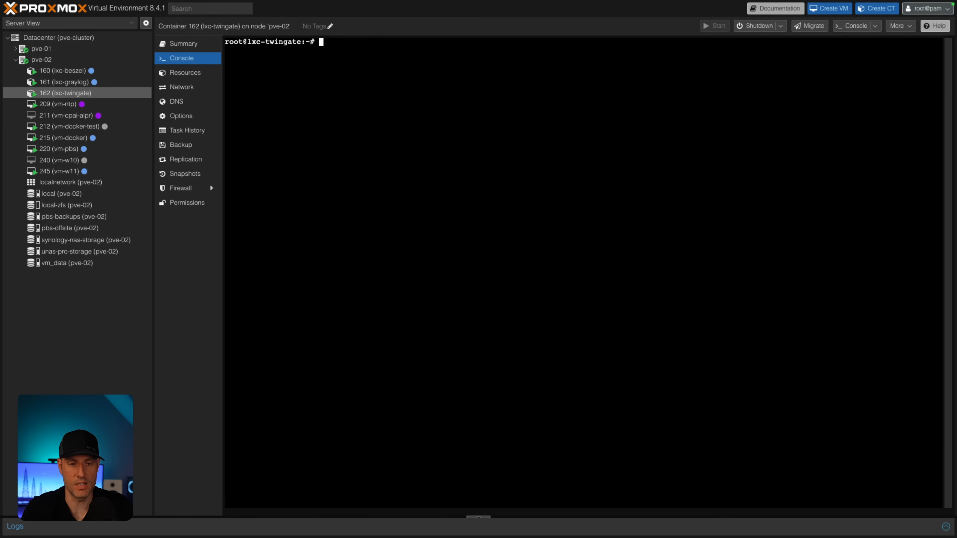
Step: Install curl with apt in the lxc-twingate container and accept the additional packages
text(apt install curl)
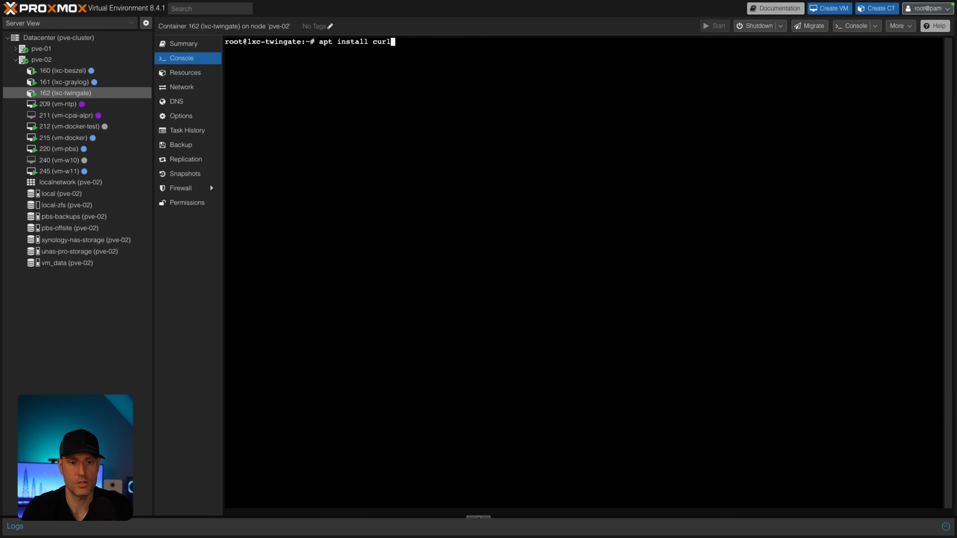
key(Return)
key(Return)
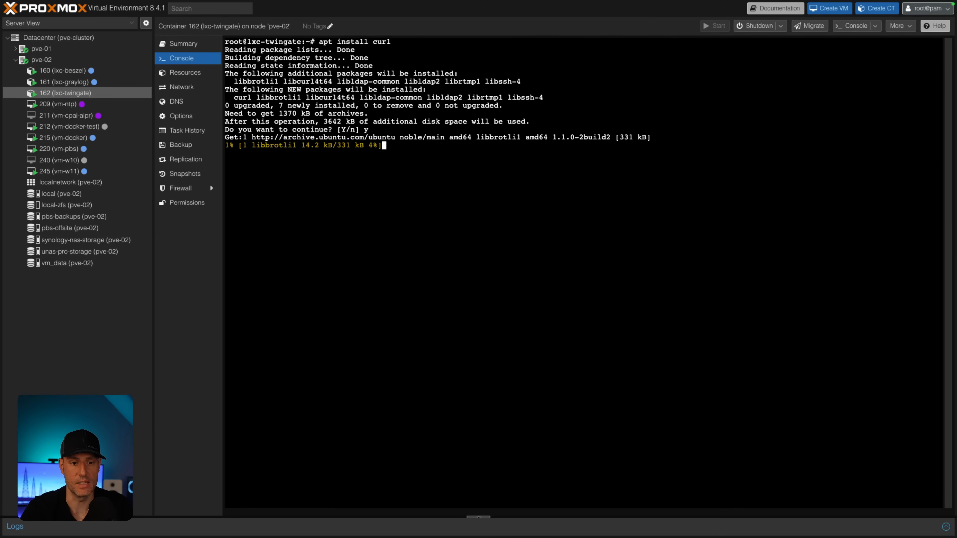
Step: Clear the console, paste the copied Twingate connector install command with its access and refresh tokens, and run it
key(ctrl+l)
key(ctrl+shift+v)
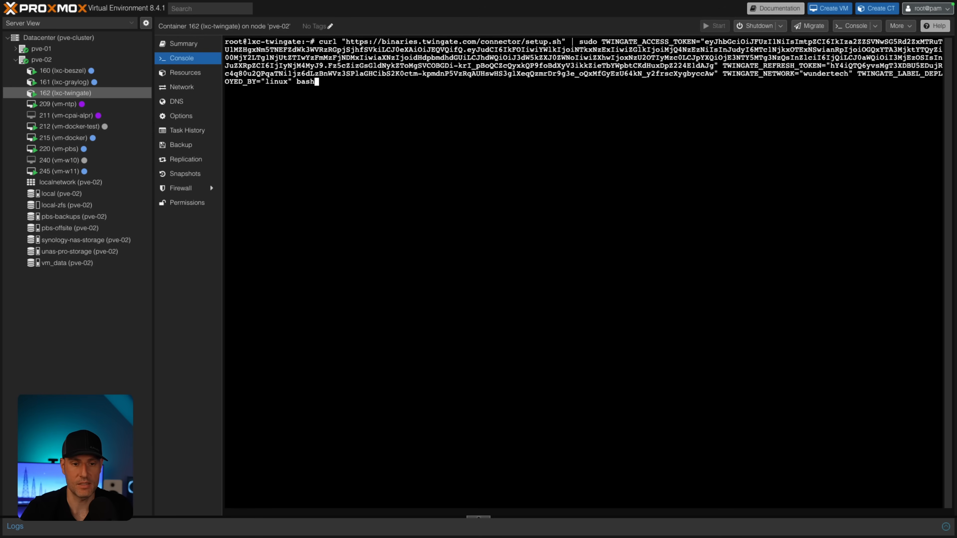
key(Return)
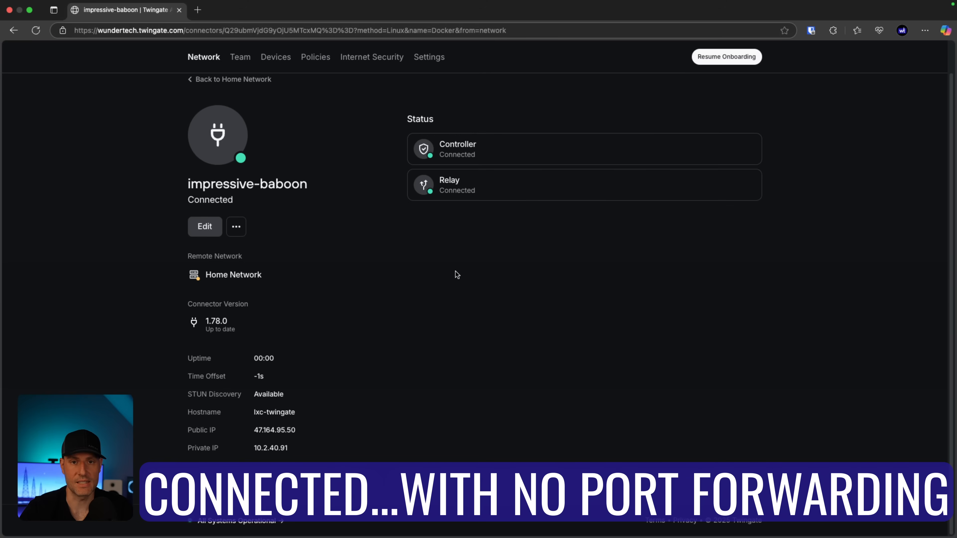
Step: In the Twingate admin console, start a Home Network resource labelled Nextcloud-AIO with the address nextcloud-aio.home.dehomelab.net
click(231, 275)
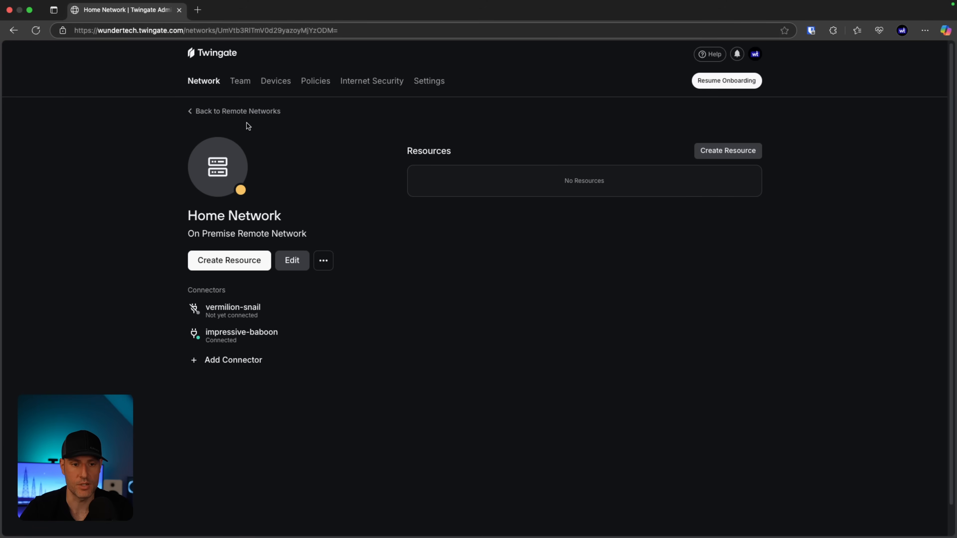
click(247, 111)
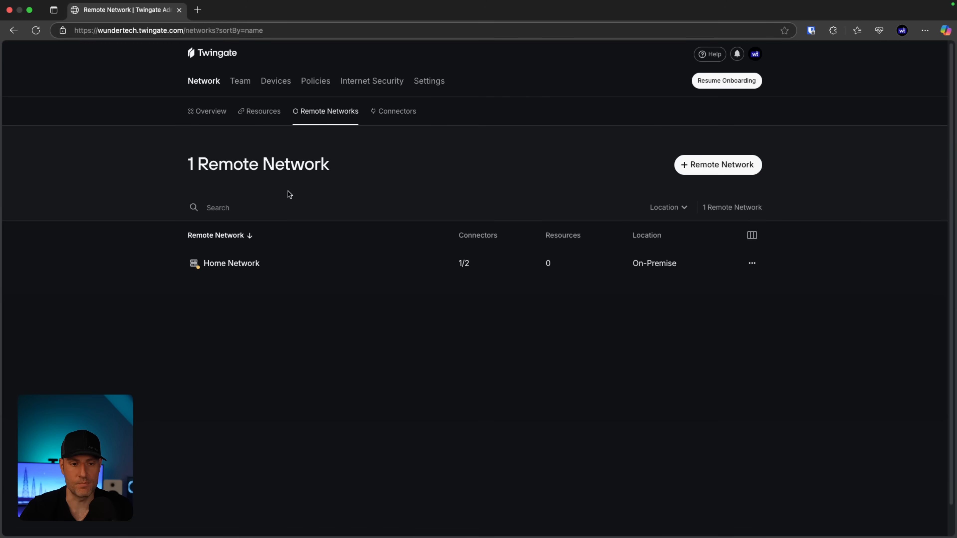
click(262, 113)
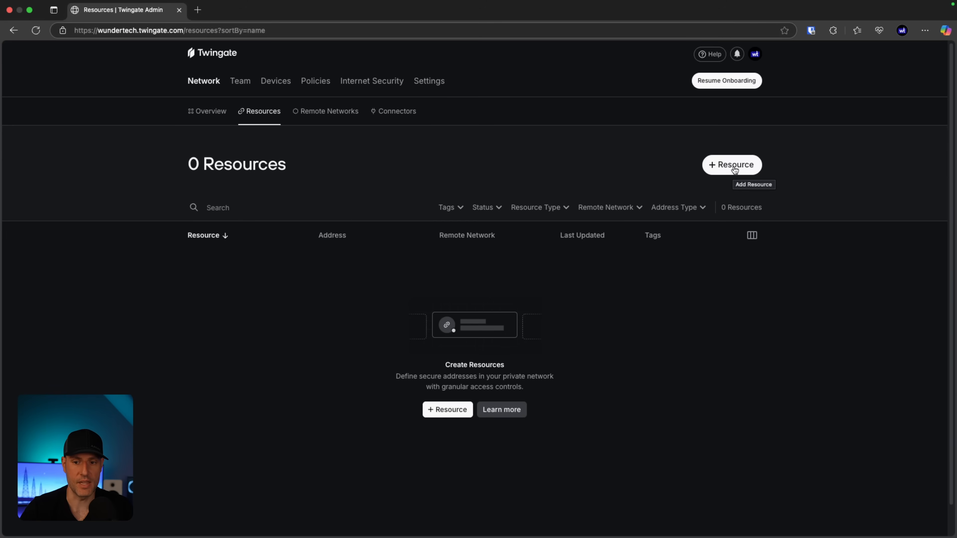
click(733, 173)
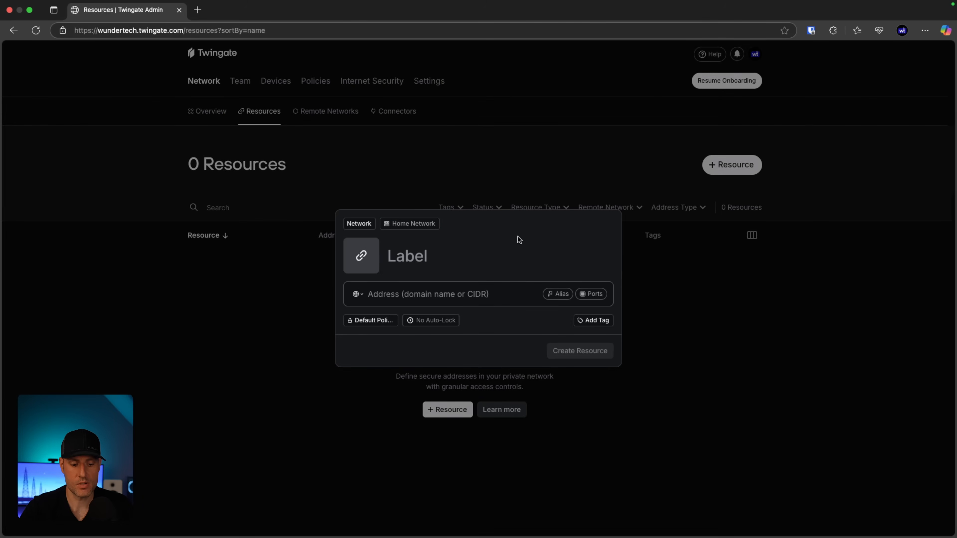
text(Nextcloud-AIO)
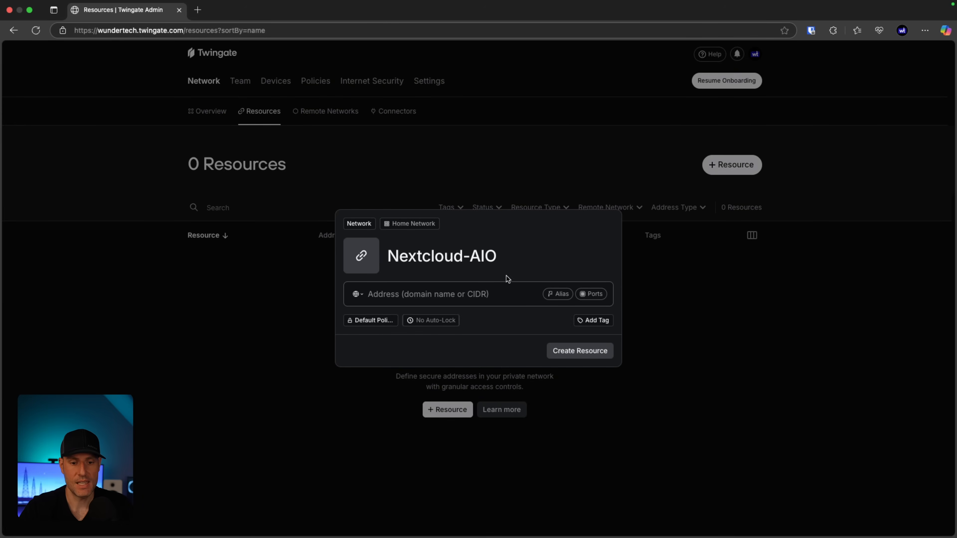
click(459, 293)
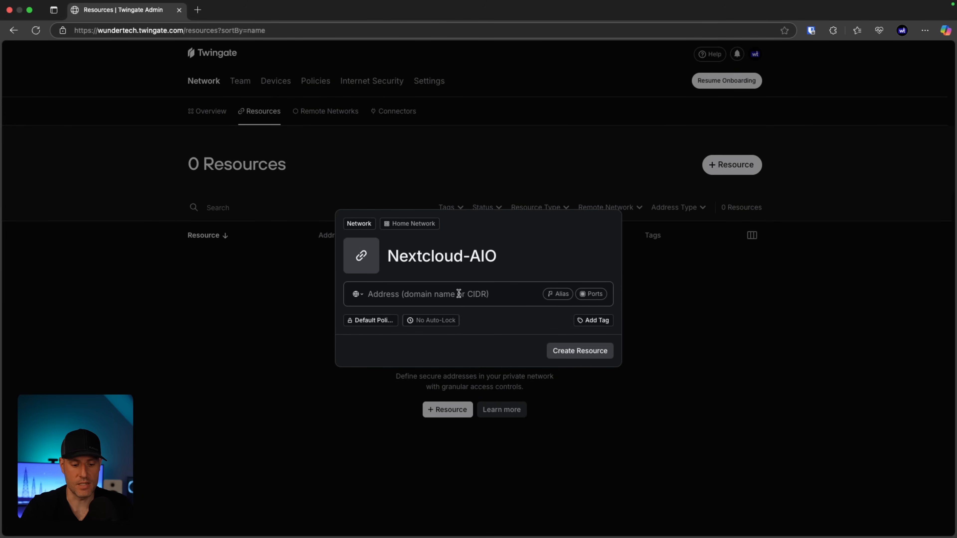
text(nextcloud-)
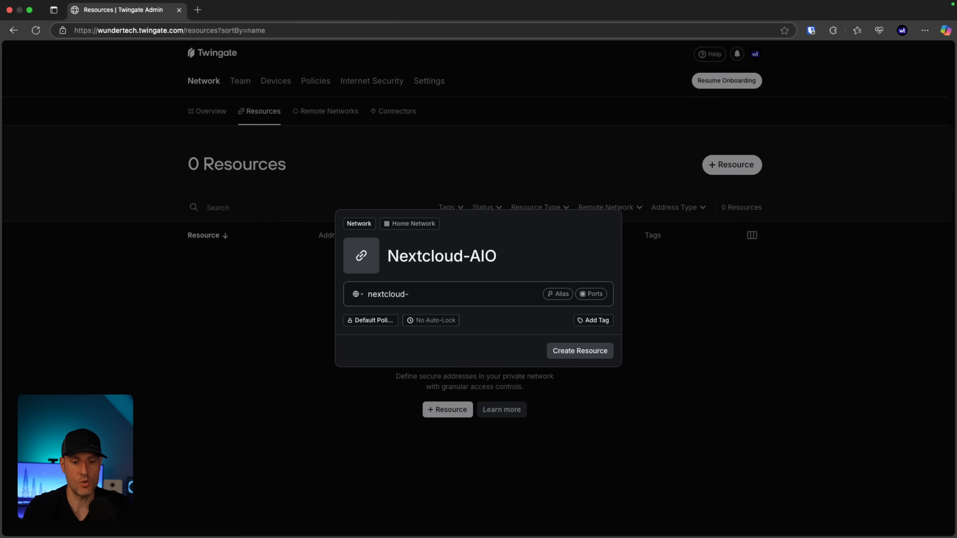
text(aio.home.dehomelab.net)
Step: Create the Nextcloud-AIO resource with all TCP and UDP ports allowed, and grant the Everyone group access to it
click(599, 294)
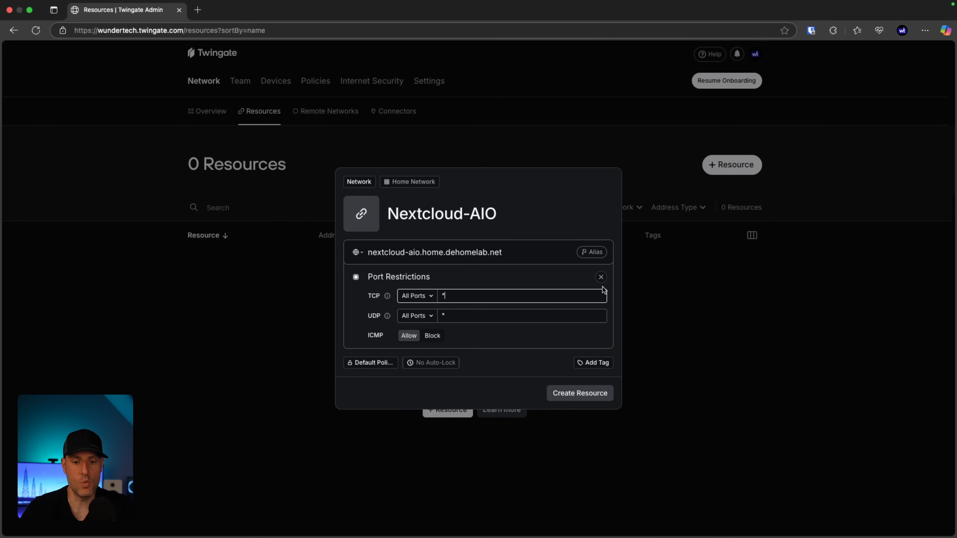
click(455, 292)
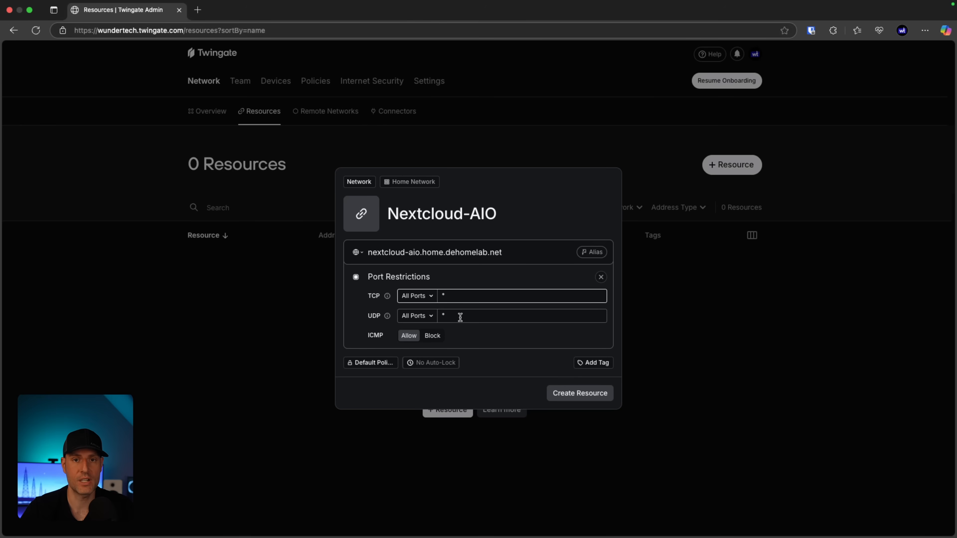
click(576, 398)
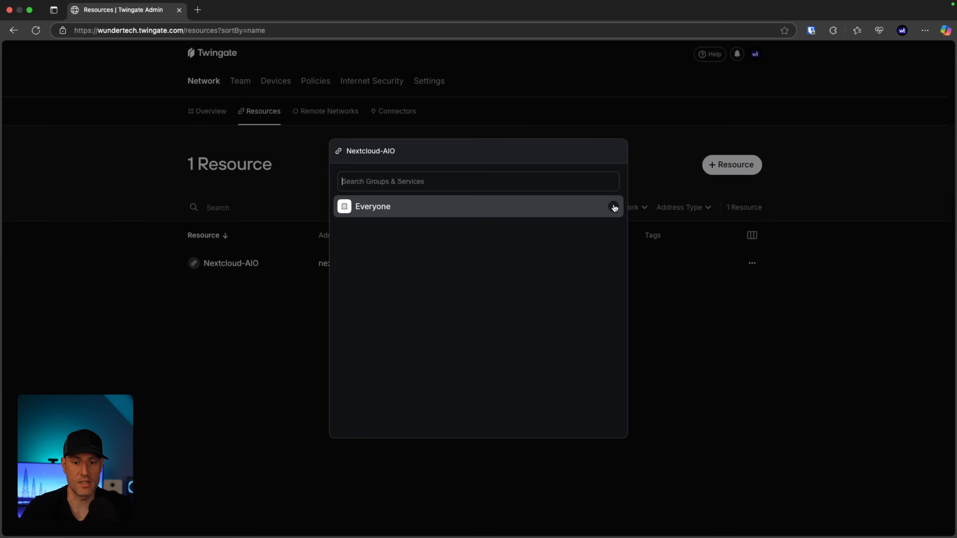
click(614, 207)
click(585, 205)
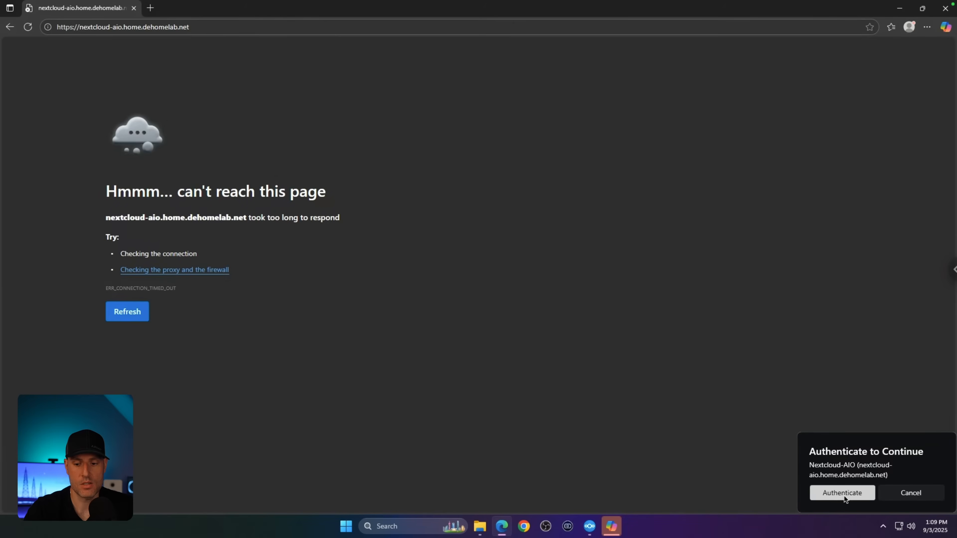
Step: On the Windows computer, authenticate the Twingate client for access to the Nextcloud-AIO resource
click(843, 494)
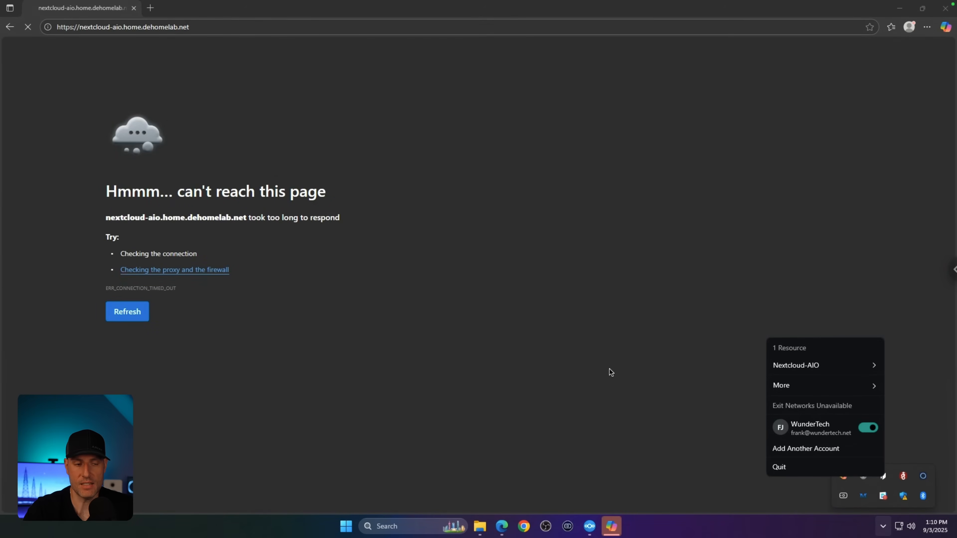
click(364, 3)
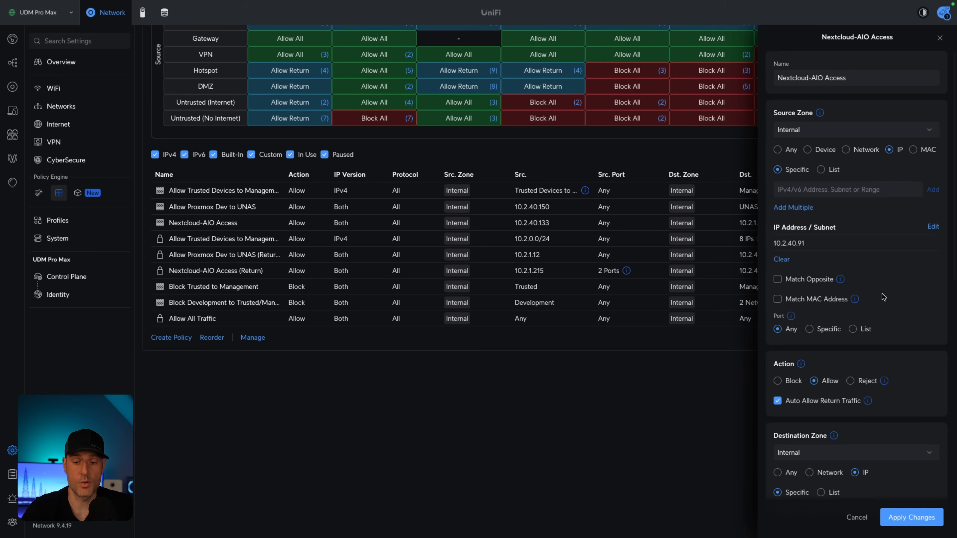
Step: In UniFi Network, examine the Nextcloud-AIO Access policy's source address, destination address and port list
mouse_move(801, 245)
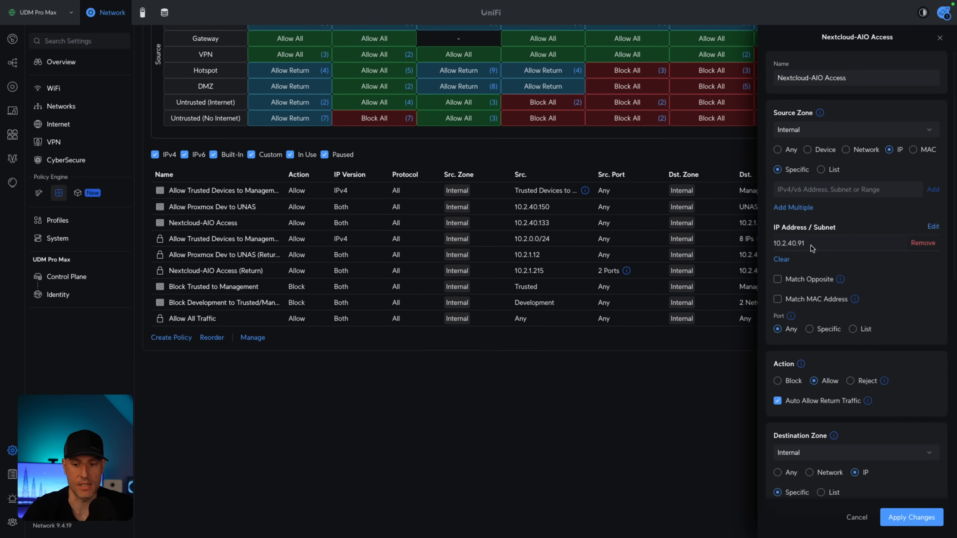
scroll(811, 245, down, 8)
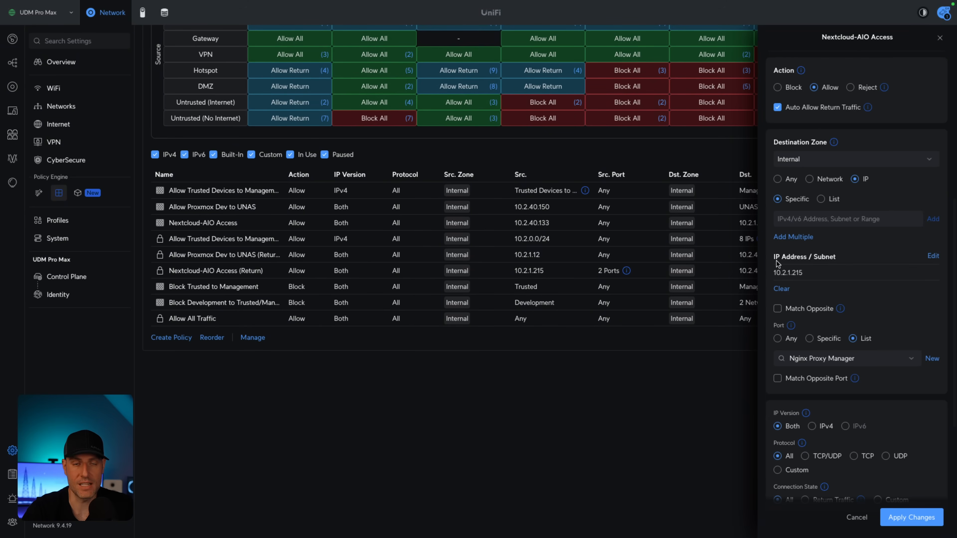
mouse_move(773, 268)
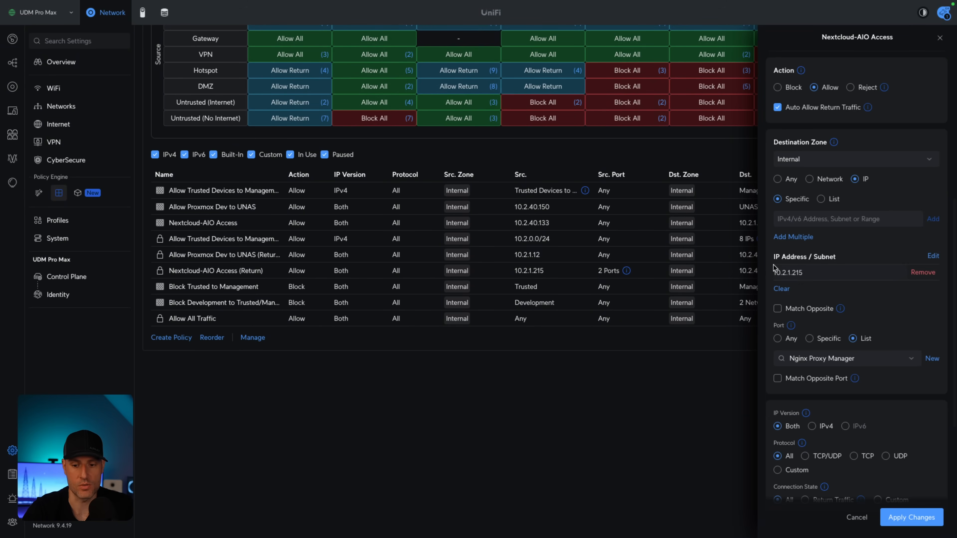
scroll(795, 298, down, 3)
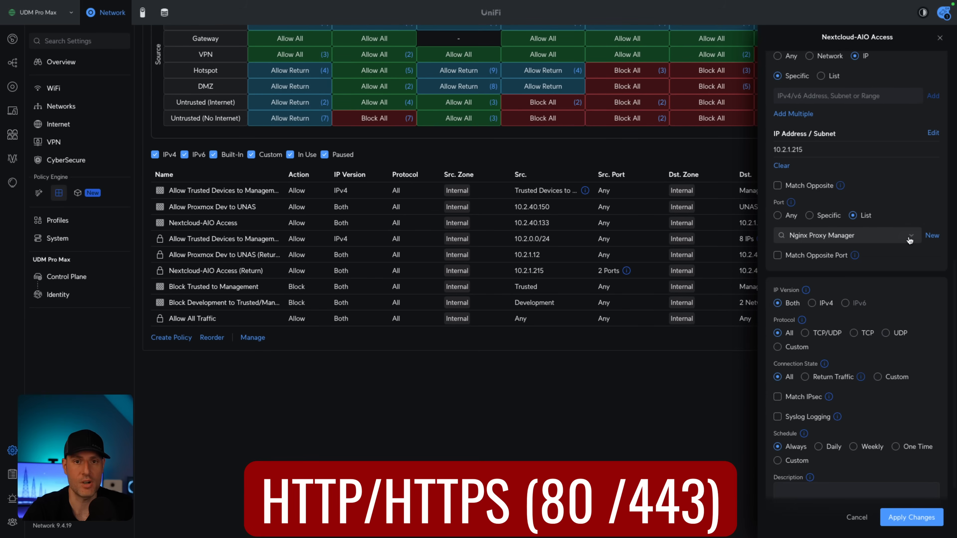
click(929, 234)
click(430, 271)
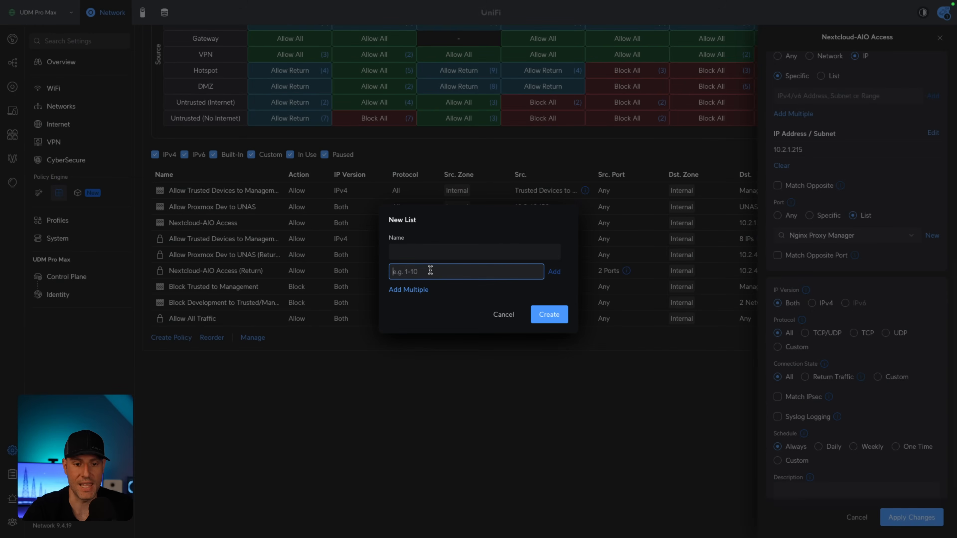
text(80,441)
key(Return)
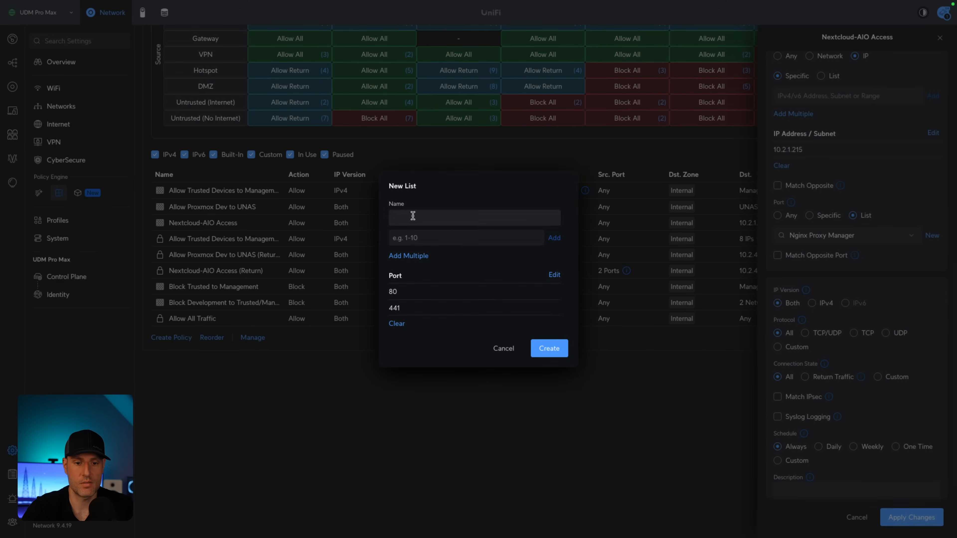
click(502, 349)
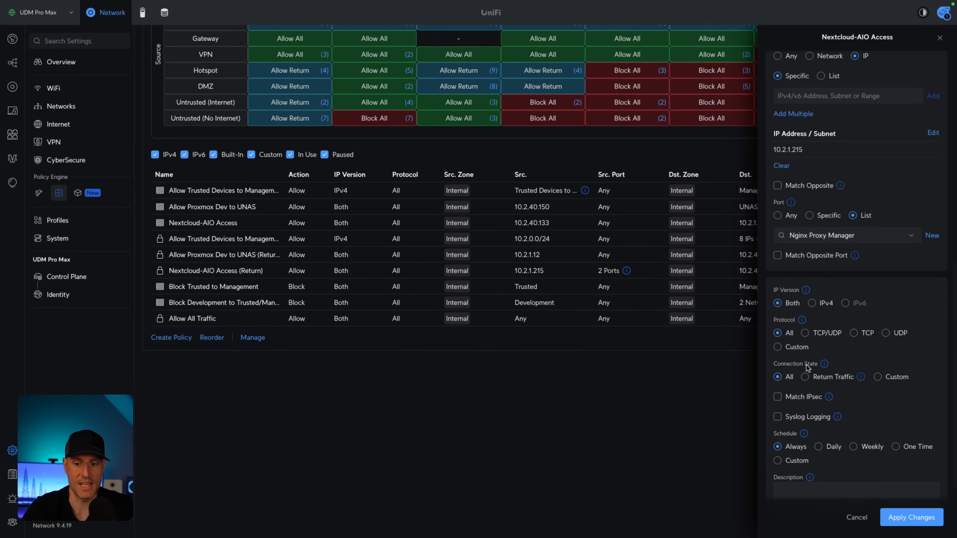
click(913, 517)
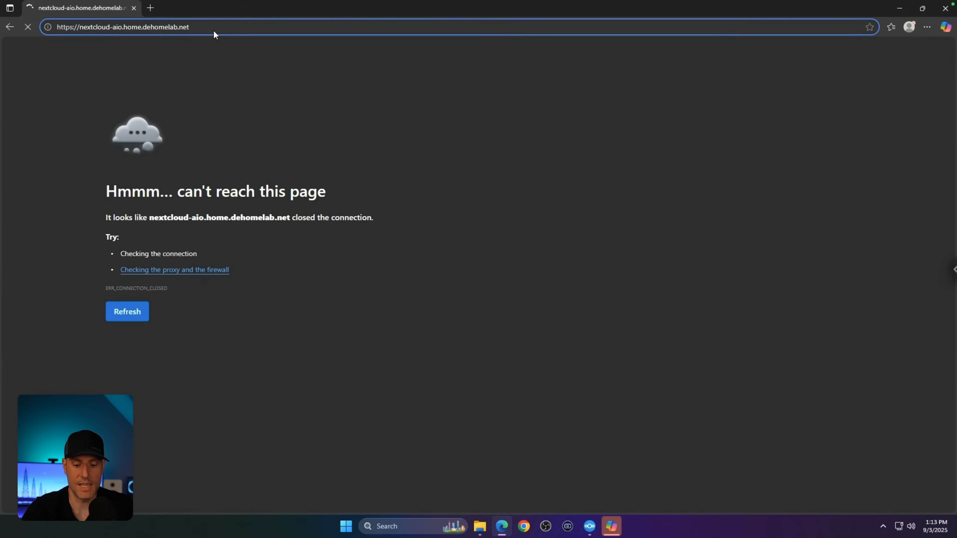
click(213, 29)
key(Return)
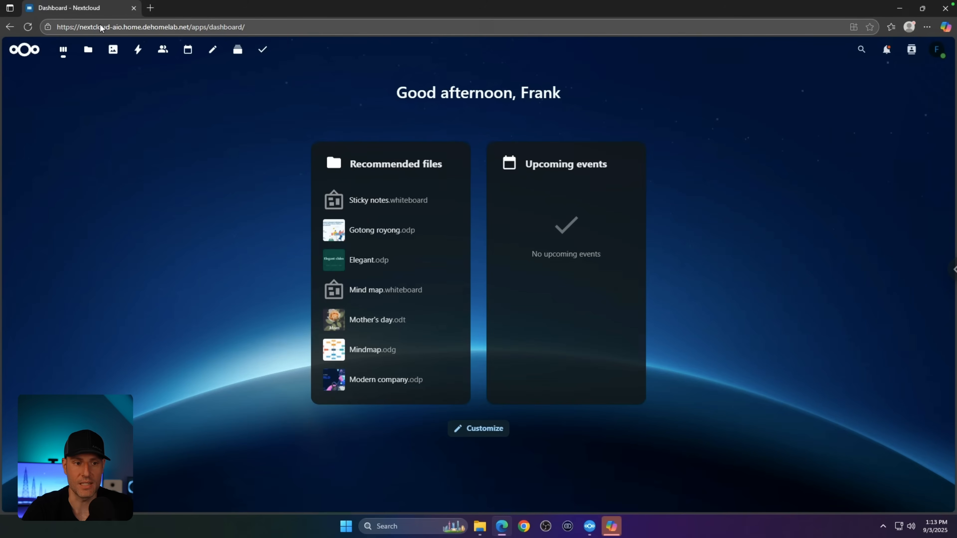
Step: Try to reach the dashboard at nextcloud.home.dehomelab.net by removing "-aio" from the address, and reload the page
click(122, 26)
click(121, 26)
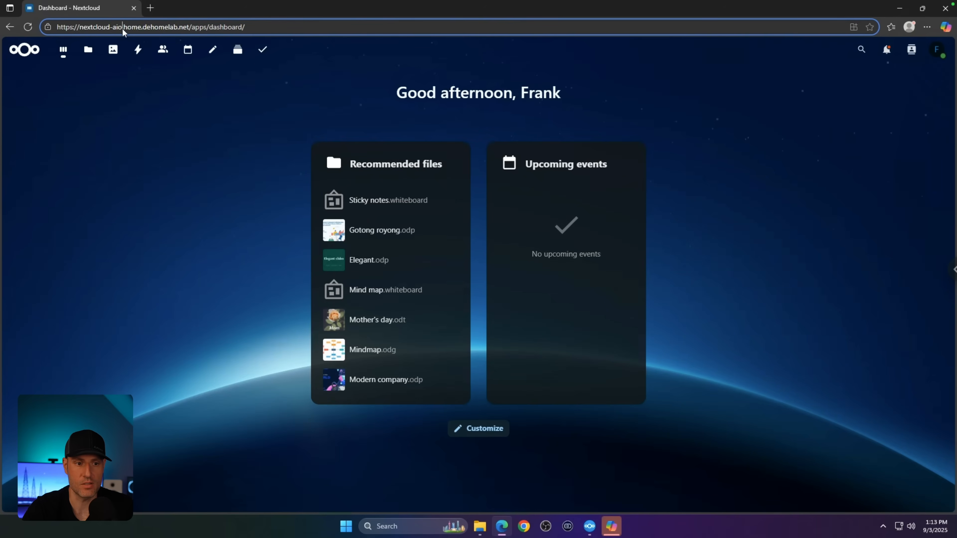
key(BackSpace)
key(BackSpace)
key(BackSpace)
key(BackSpace)
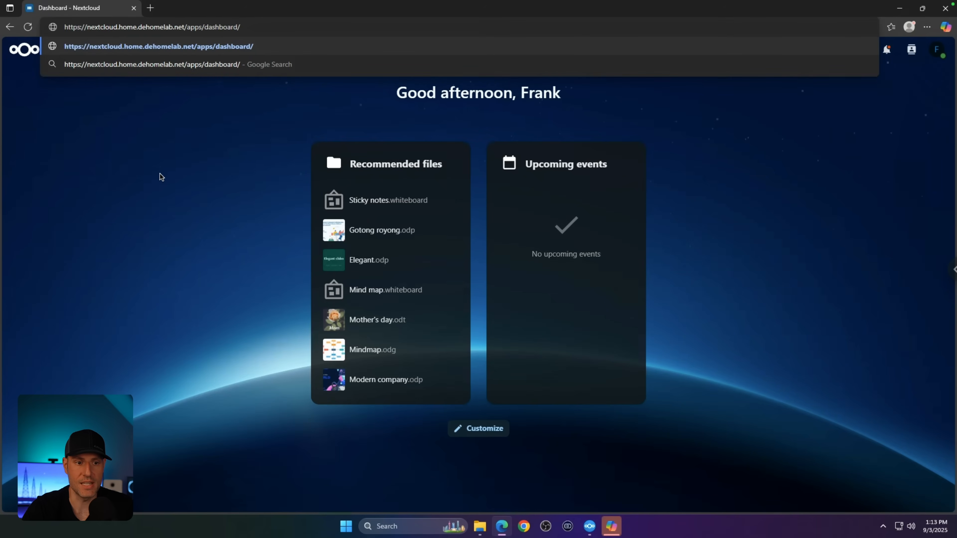
key(Return)
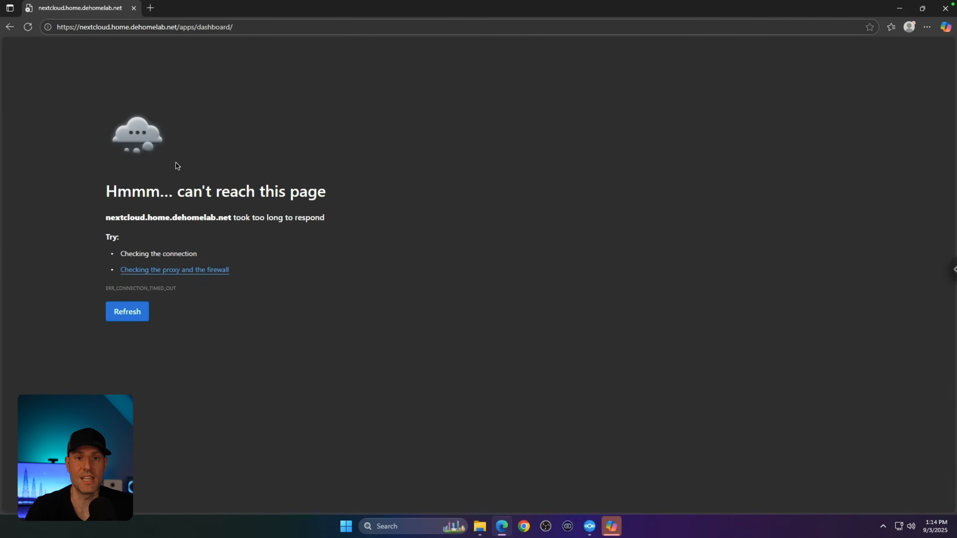
key(F5)
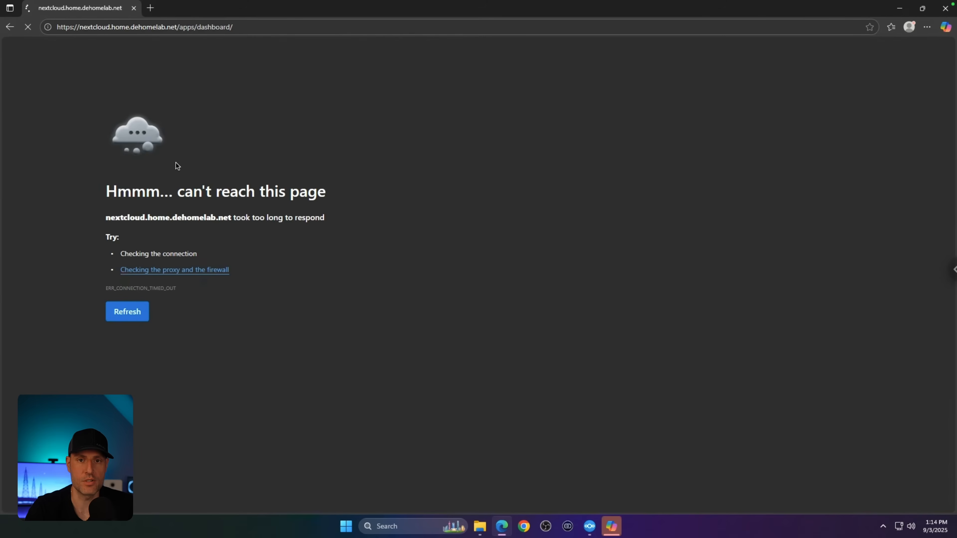